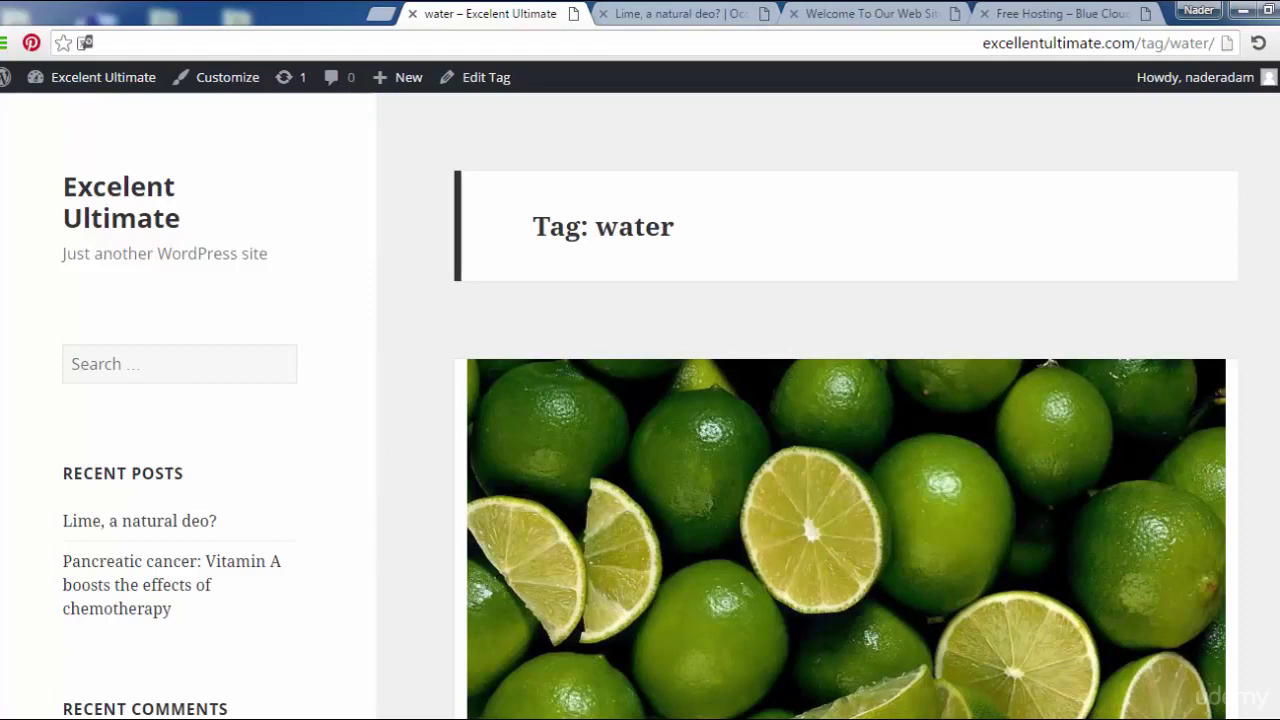
# Log out of the WordPress site from the Howdy menu.
pyautogui.scroll(-1, 845, 438)
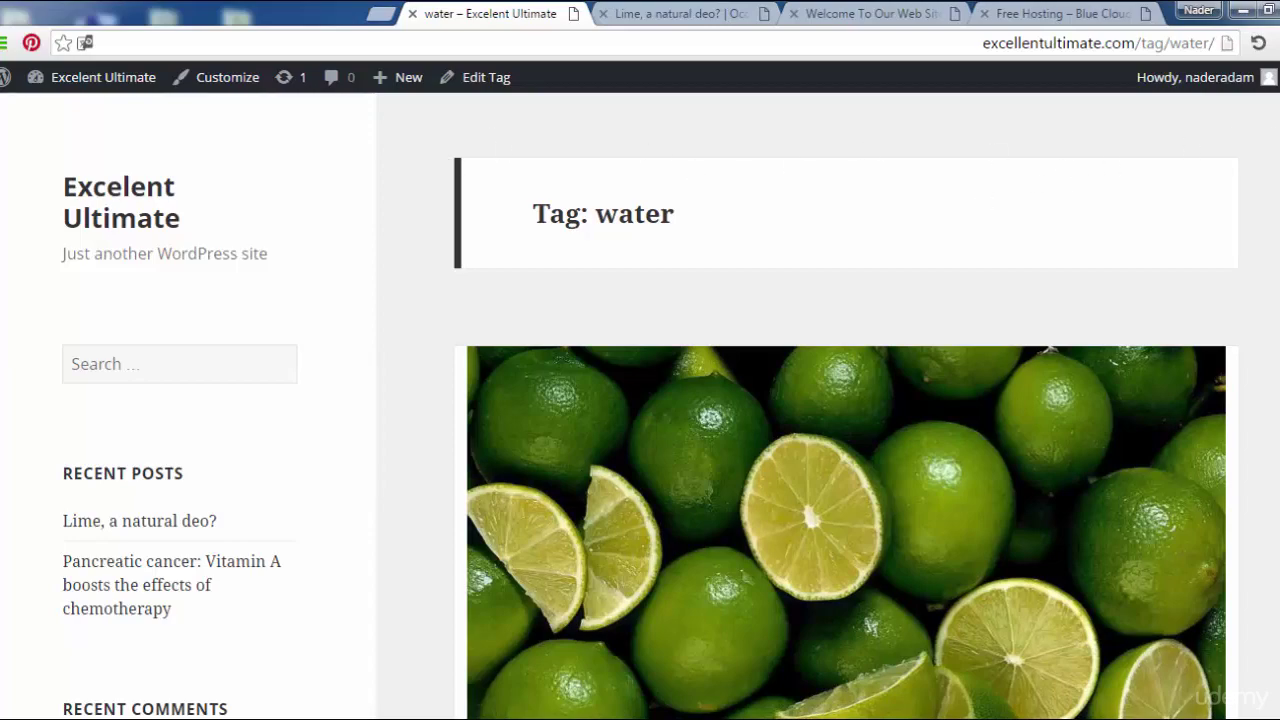
pyautogui.scroll(-5, 845, 400)
pyautogui.scroll(-2, 845, 400)
pyautogui.scroll(-3, 845, 400)
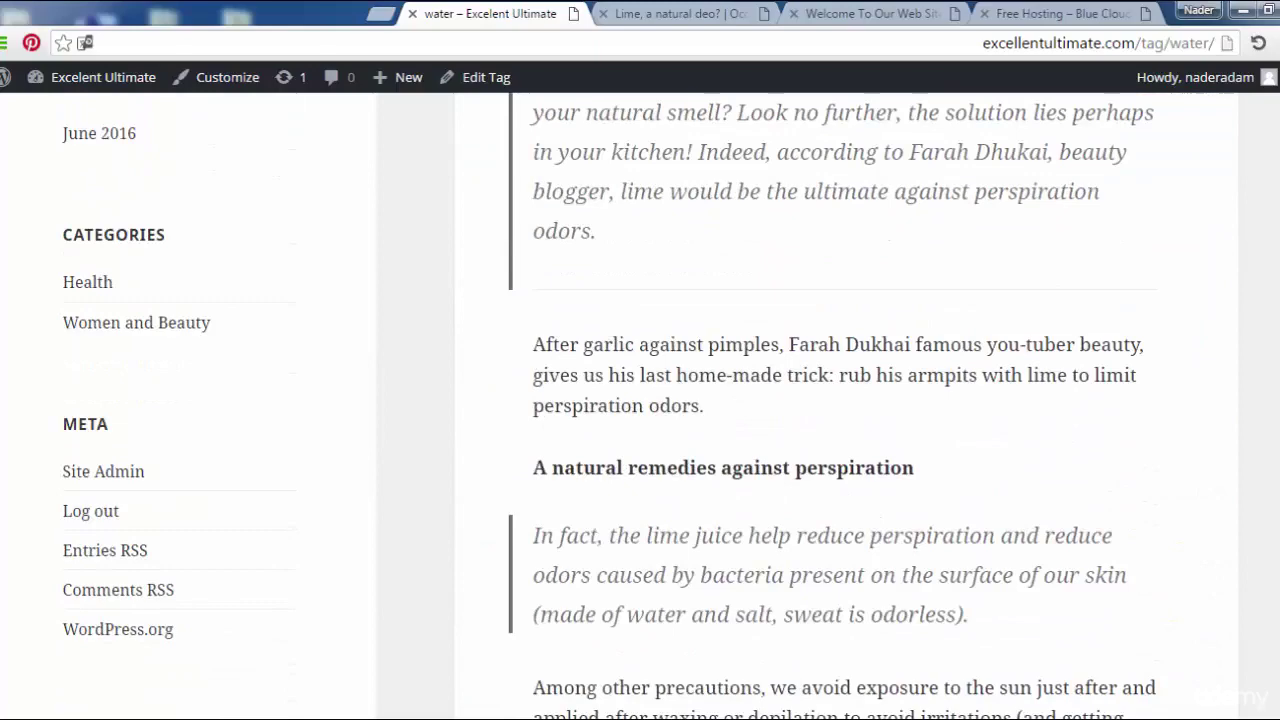
pyautogui.scroll(-1, 845, 400)
pyautogui.scroll(-3, 845, 400)
pyautogui.scroll(-3, 845, 400)
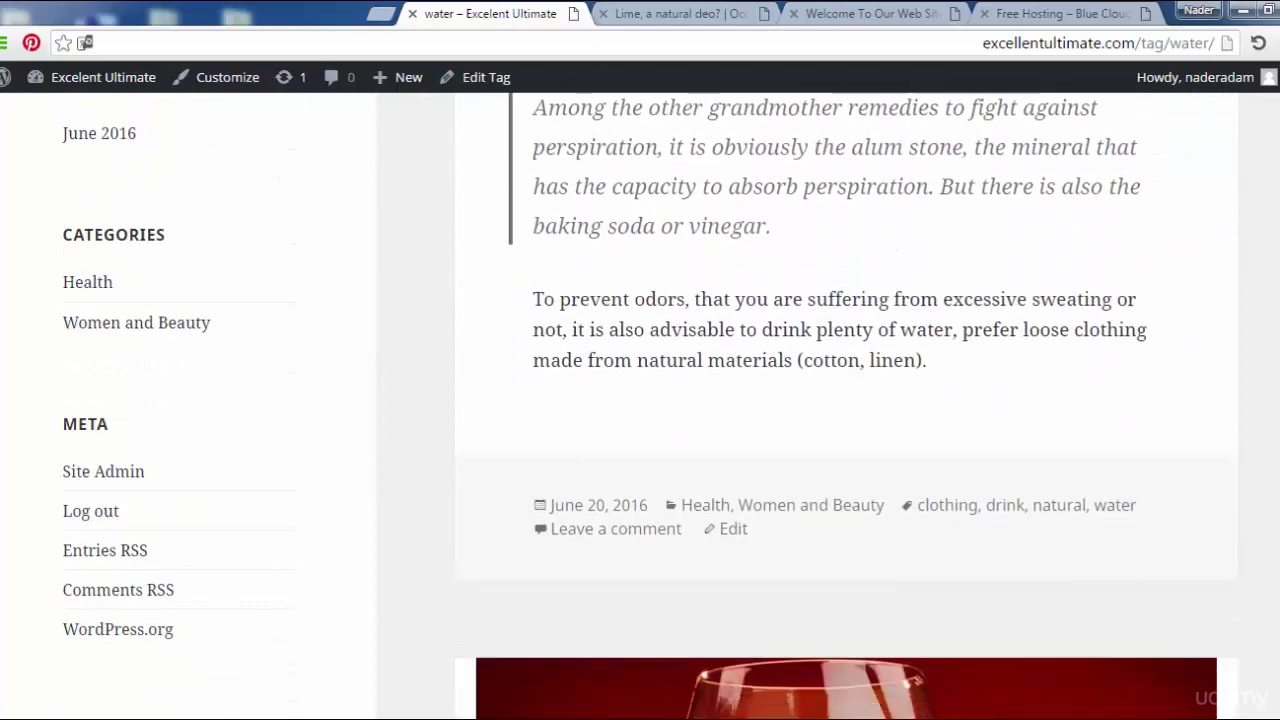
pyautogui.scroll(-2, 845, 400)
pyautogui.scroll(-2, 845, 400)
pyautogui.scroll(-2, 845, 400)
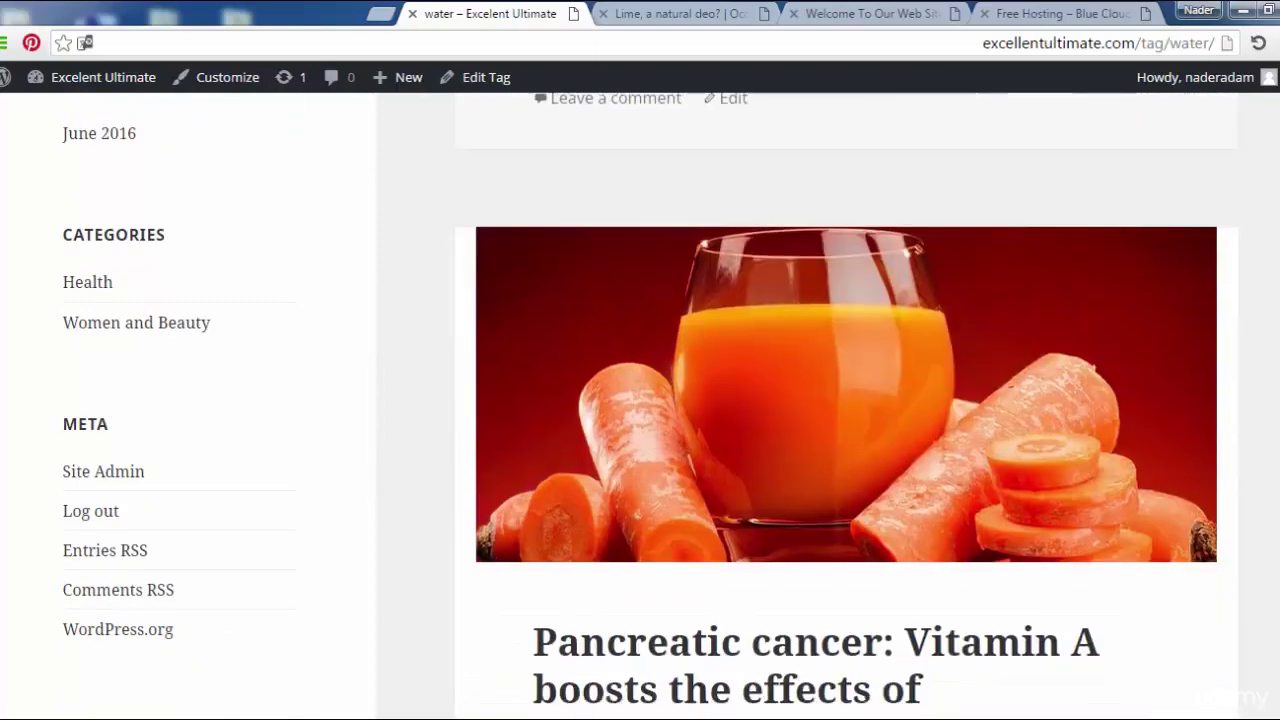
pyautogui.scroll(3, 845, 400)
pyautogui.scroll(1, 845, 400)
pyautogui.scroll(6, 845, 400)
pyautogui.scroll(7, 845, 400)
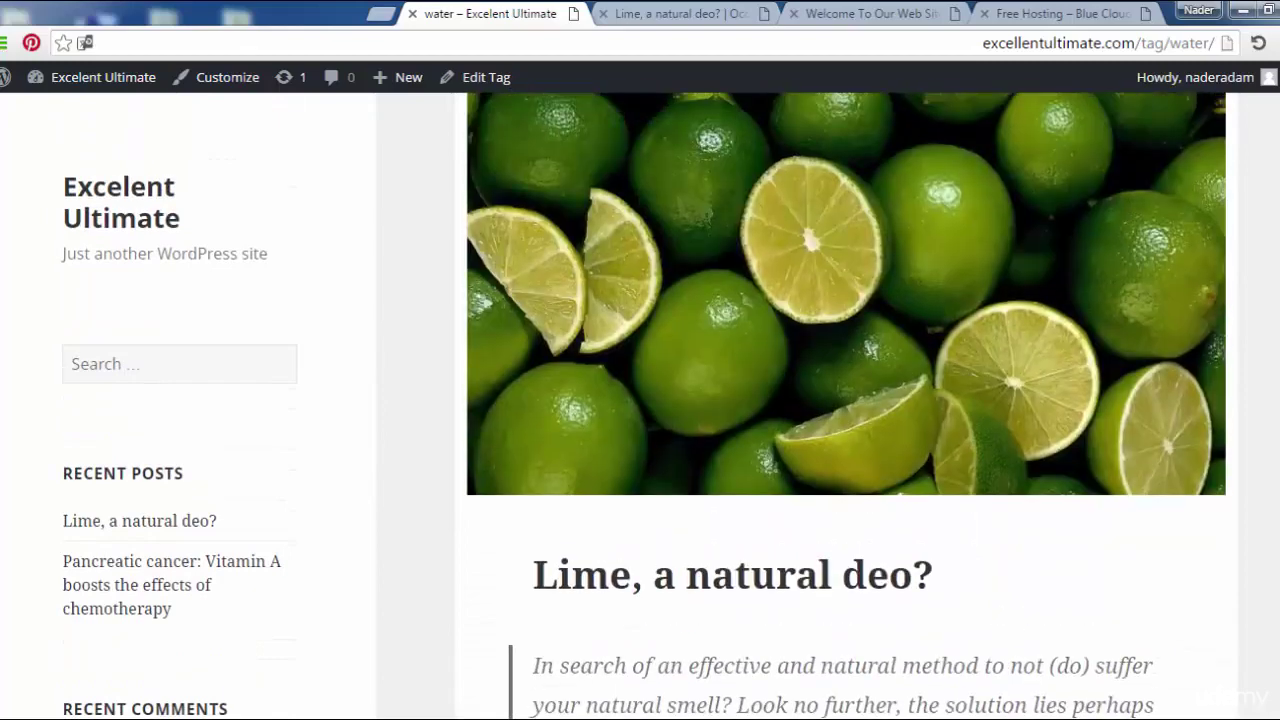
pyautogui.scroll(4, 845, 400)
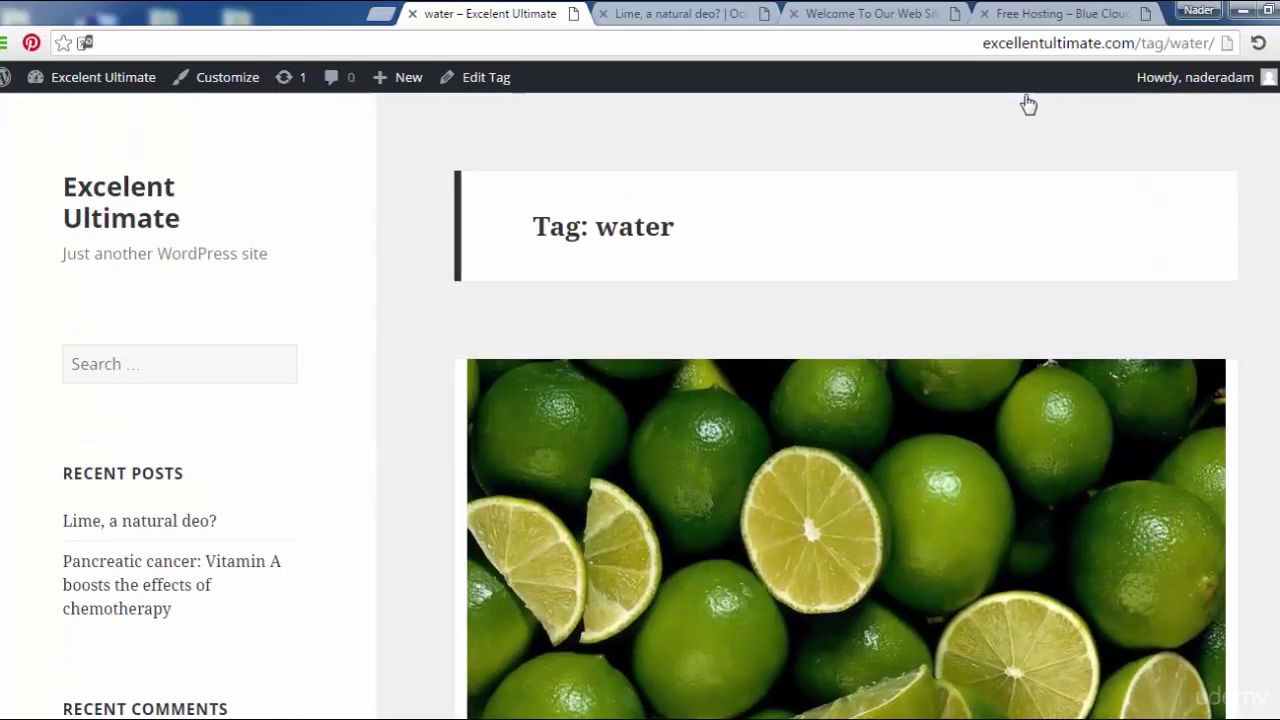
pyautogui.moveTo(1195, 77)
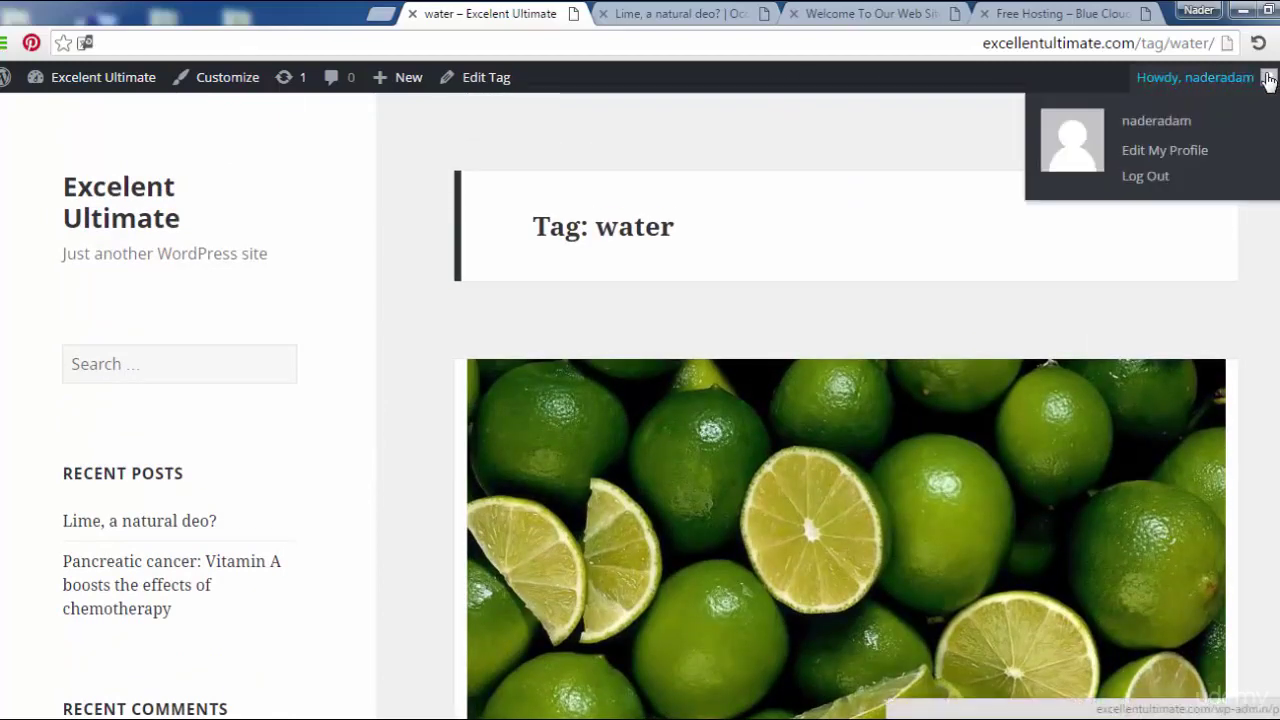
pyautogui.click(1165, 178)
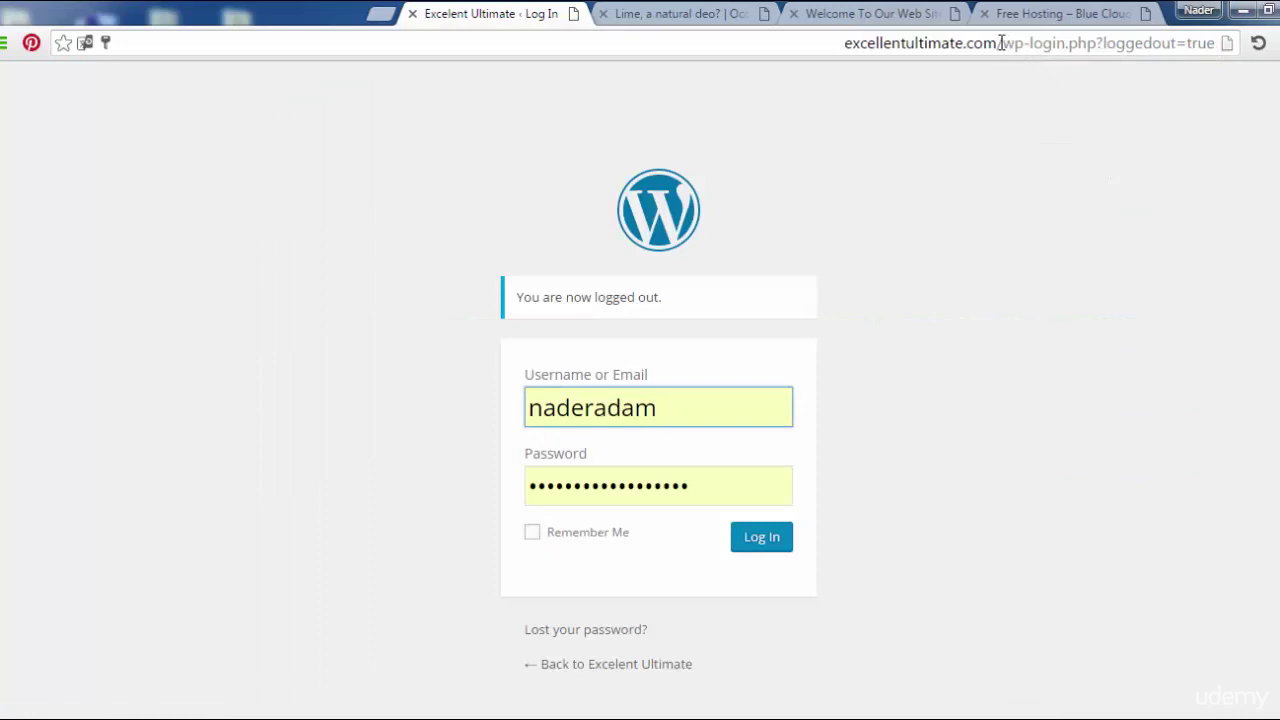
# Load the public homepage by removing the wp-login path from the address.
pyautogui.moveTo(998, 43); pyautogui.dragTo(1213, 41)
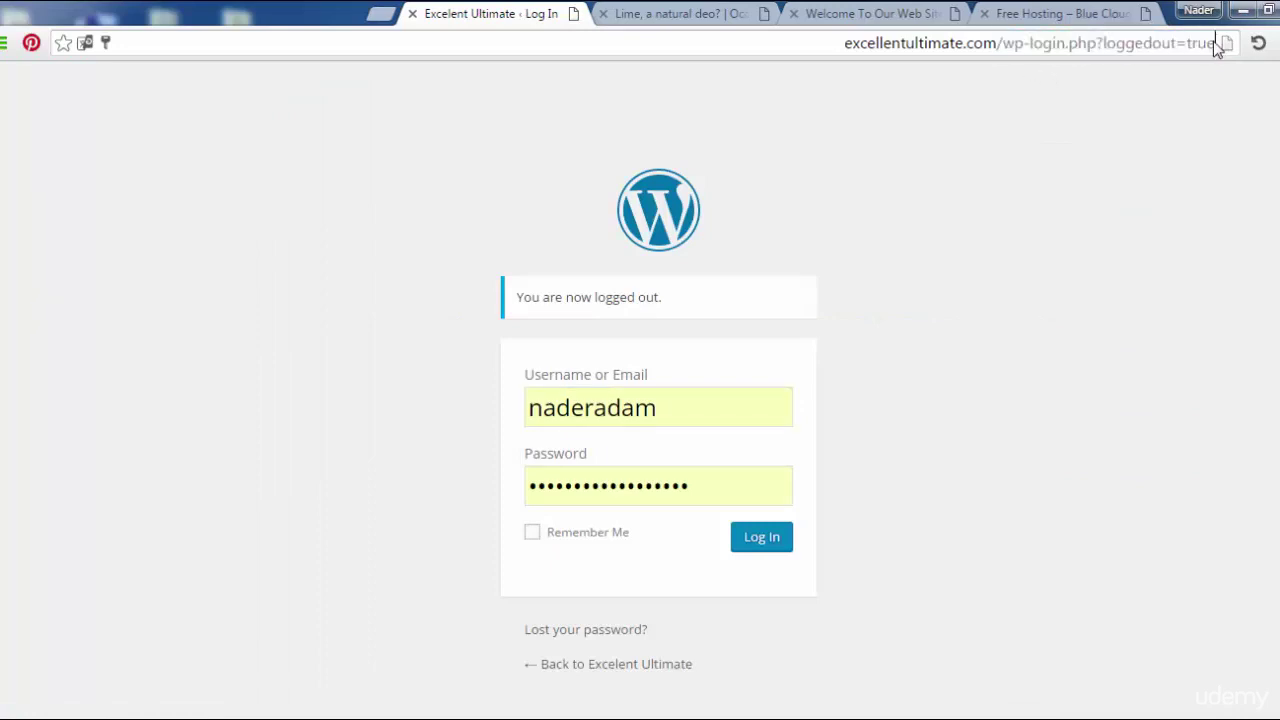
pyautogui.press('F5')
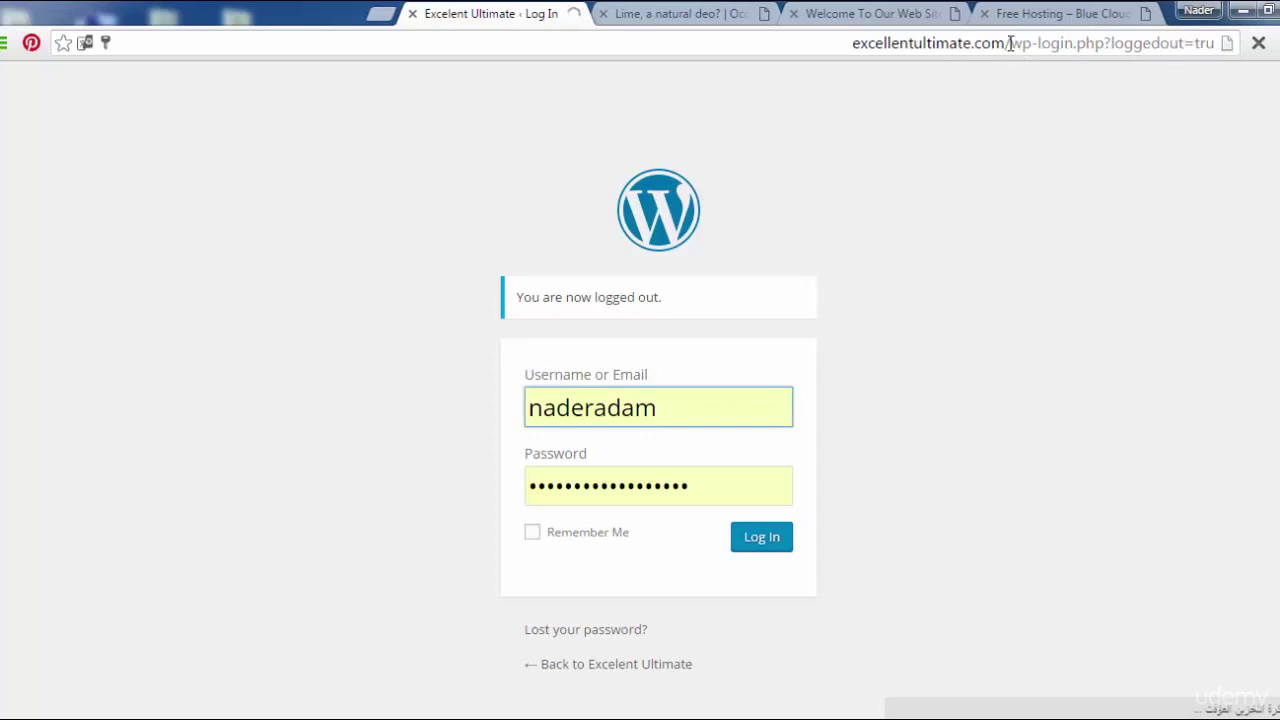
pyautogui.moveTo(1010, 43); pyautogui.dragTo(1215, 44)
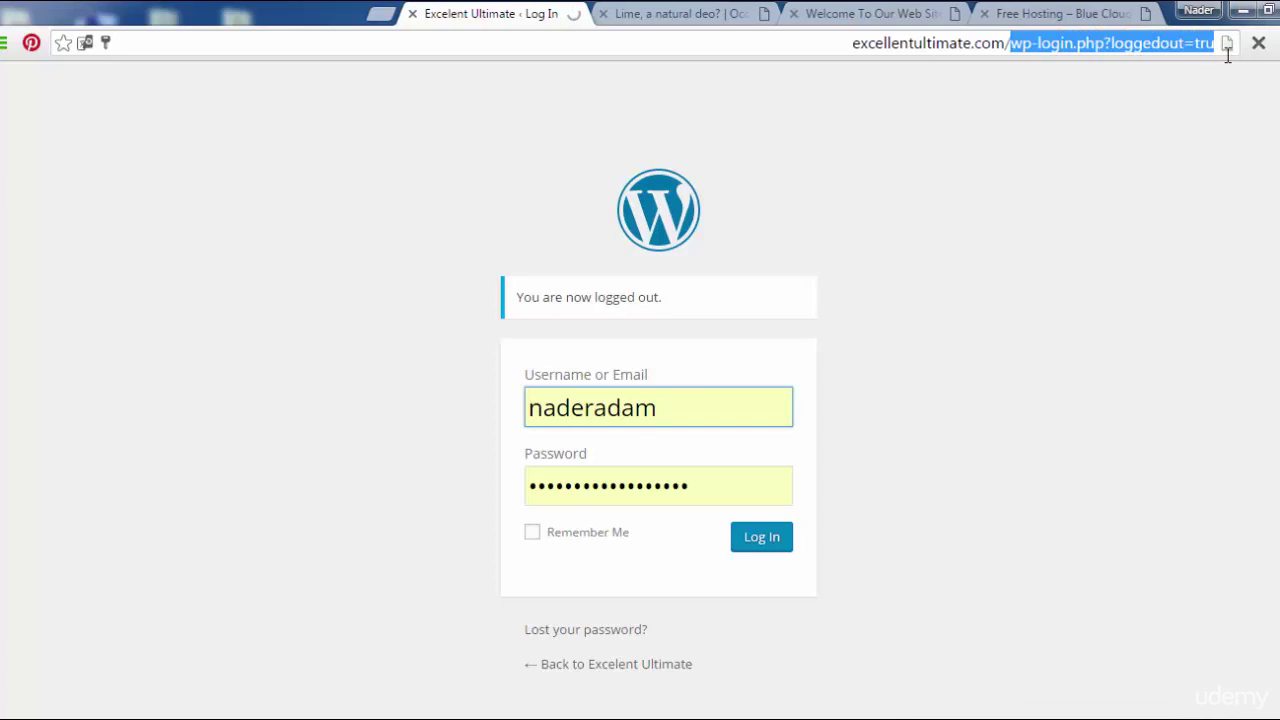
pyautogui.press('BackSpace')
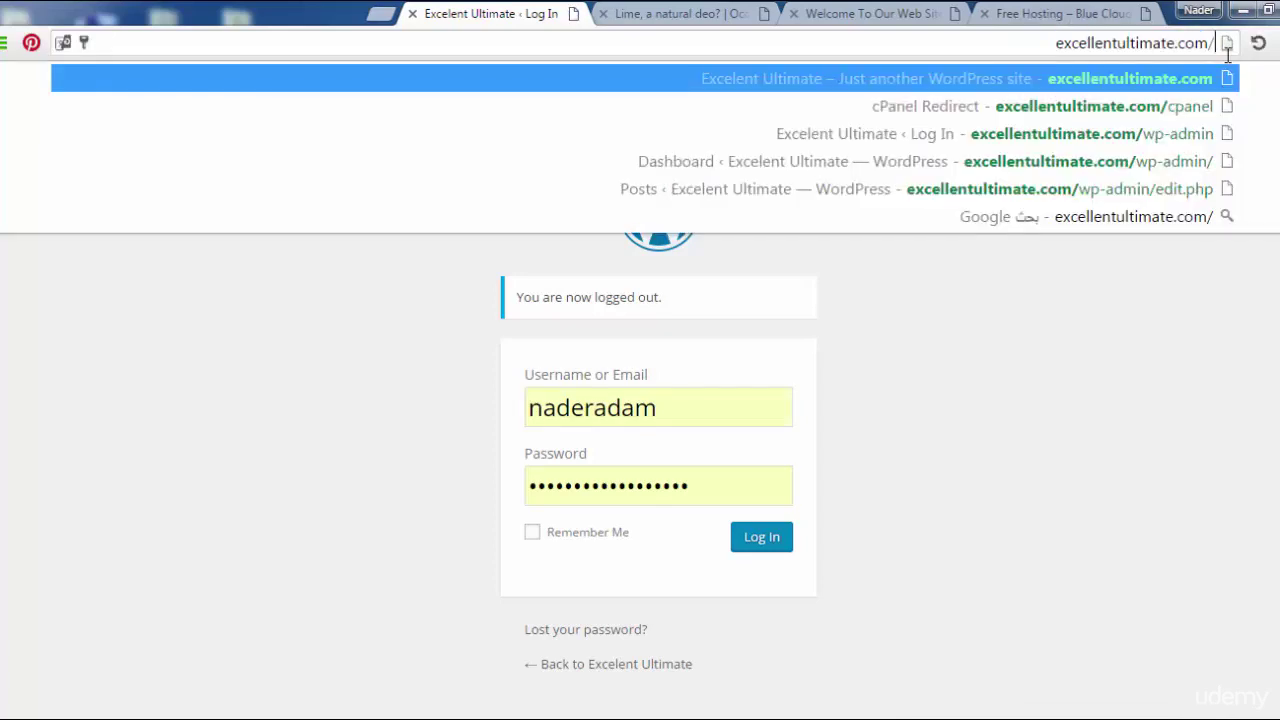
pyautogui.press('Return')
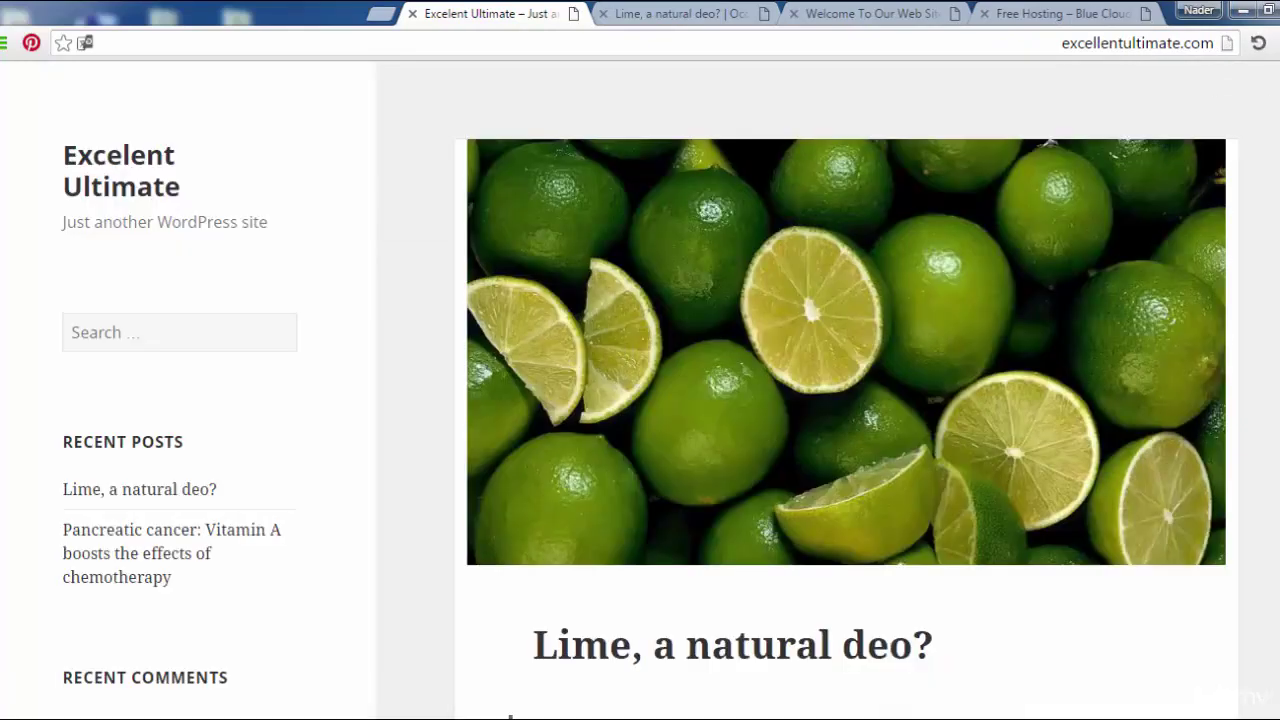
# Open the 'Lime, a natural deo?' post from the homepage.
pyautogui.scroll(-3, 846, 390)
pyautogui.scroll(-5, 846, 390)
pyautogui.scroll(-5, 846, 390)
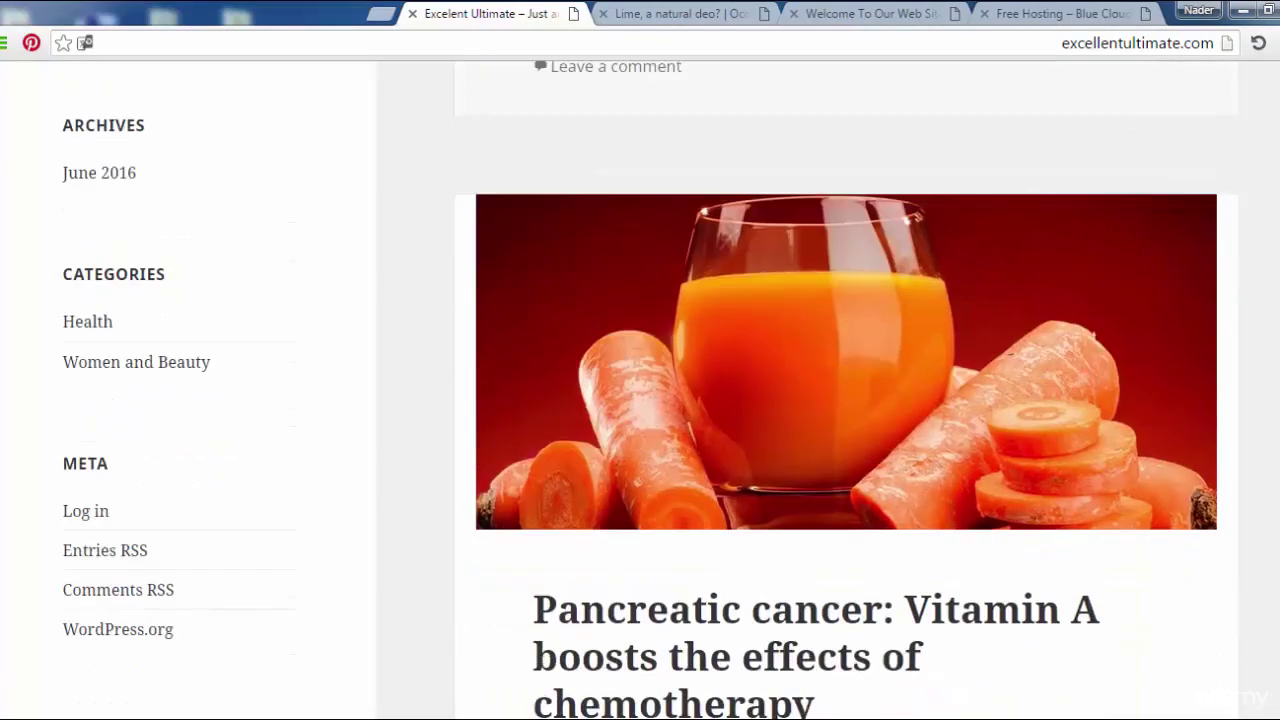
pyautogui.scroll(3, 846, 390)
pyautogui.scroll(4, 846, 390)
pyautogui.scroll(10, 843, 408)
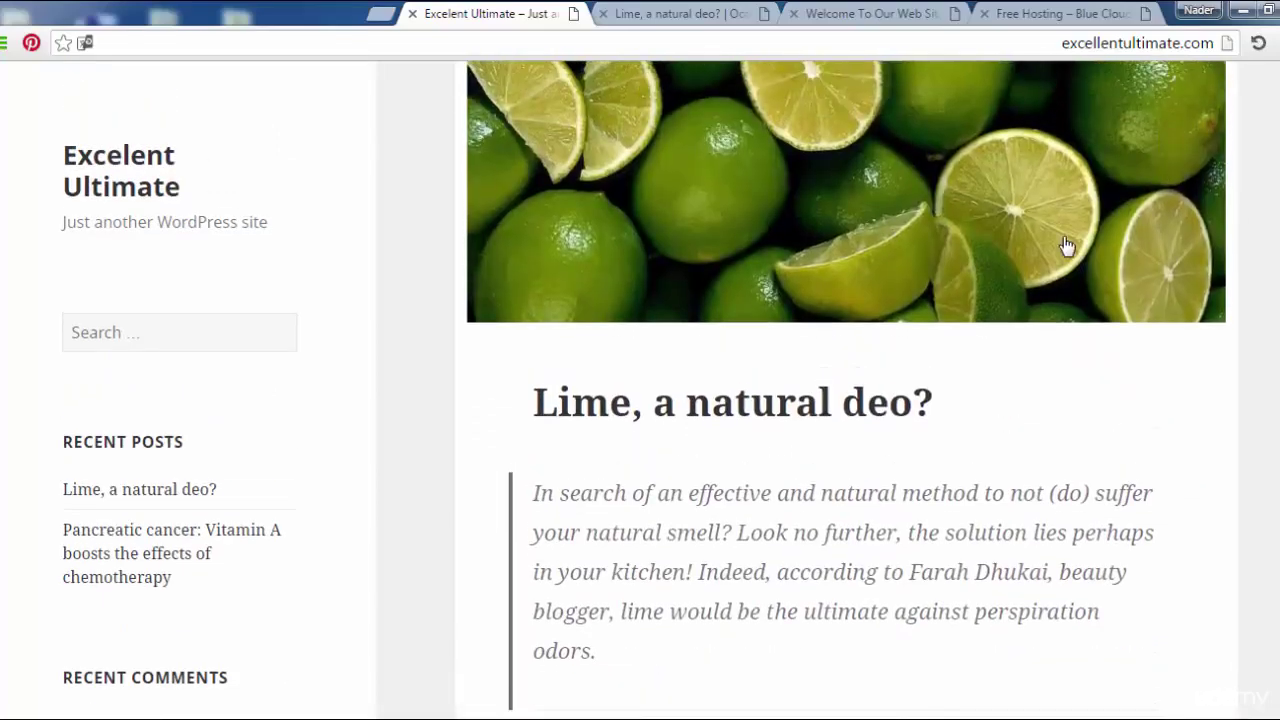
pyautogui.click(843, 405)
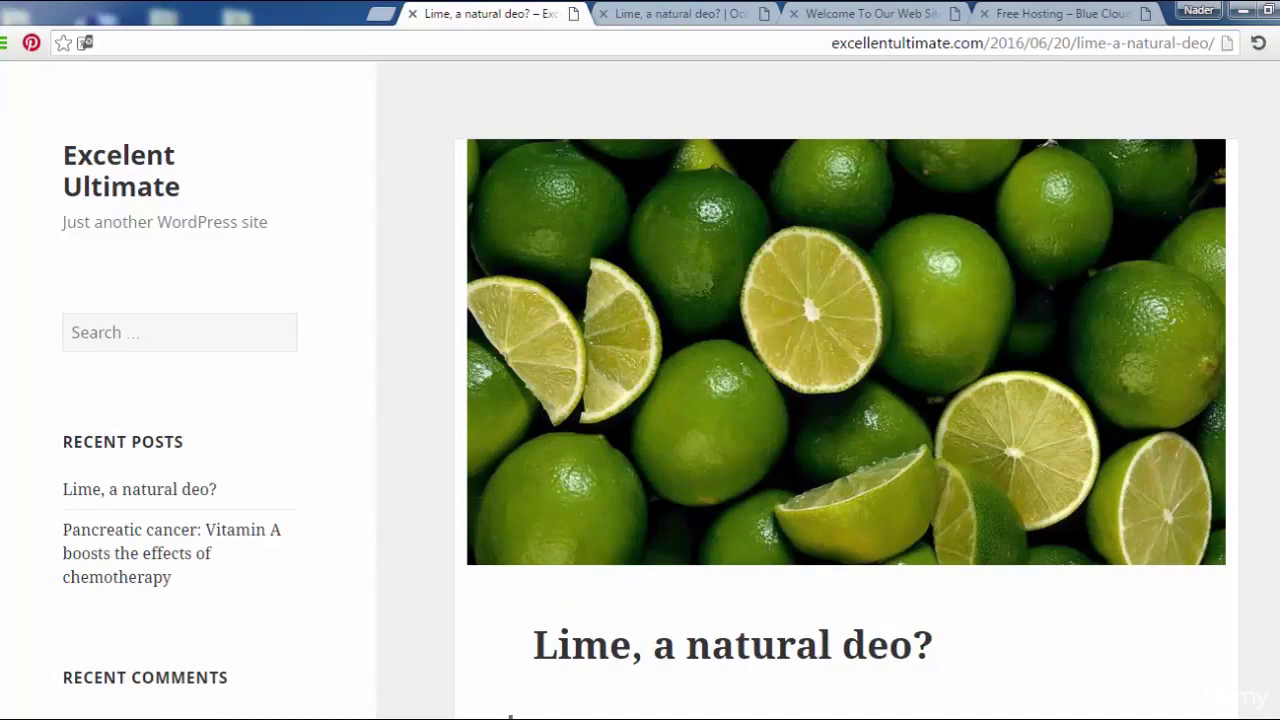
# Scroll down the Lime post to its Leave a Reply comment form.
pyautogui.scroll(-1, 843, 400)
pyautogui.scroll(-1, 843, 400)
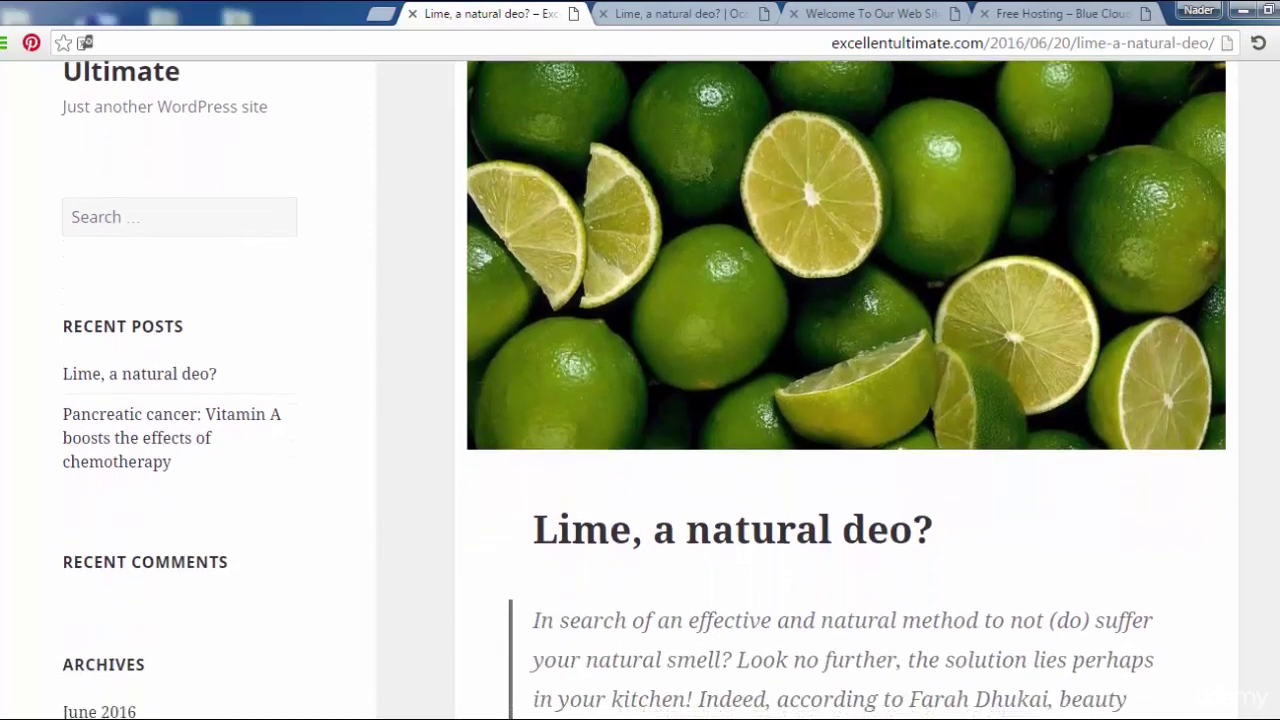
pyautogui.scroll(-1, 843, 400)
pyautogui.scroll(-3, 843, 400)
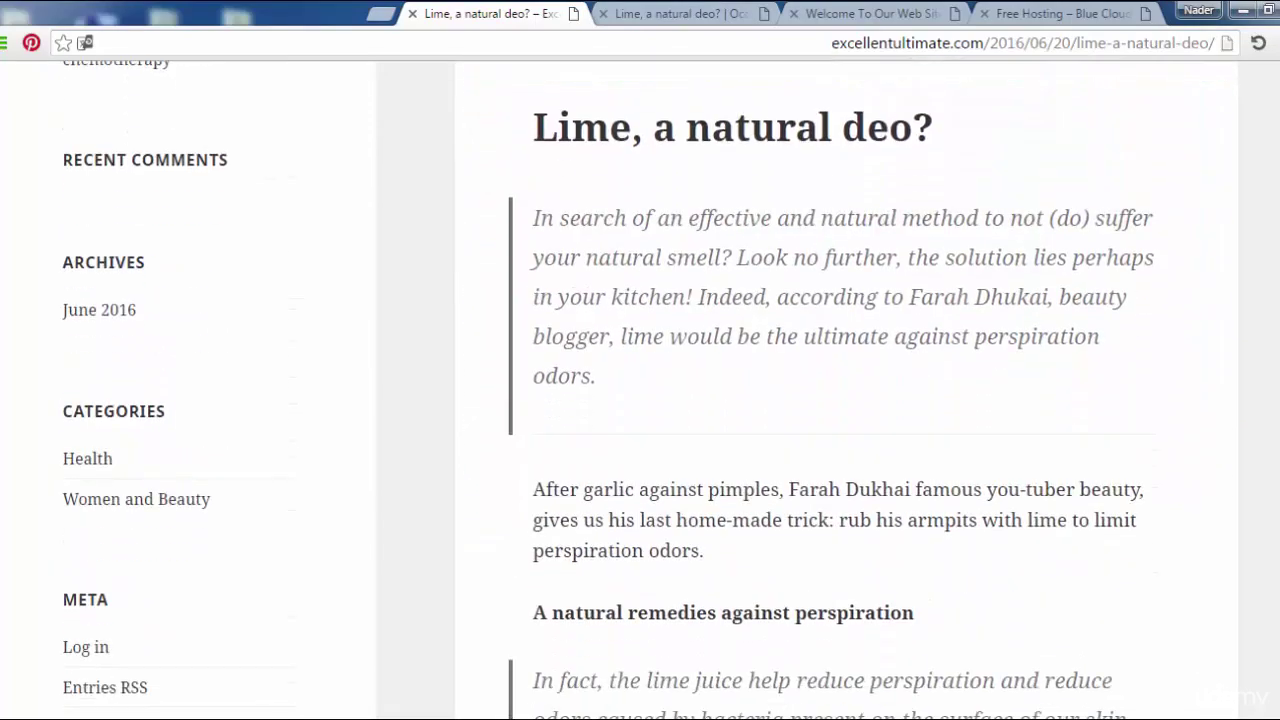
pyautogui.scroll(-4, 843, 400)
pyautogui.scroll(-3, 843, 400)
pyautogui.scroll(-4, 843, 400)
pyautogui.scroll(-3, 843, 400)
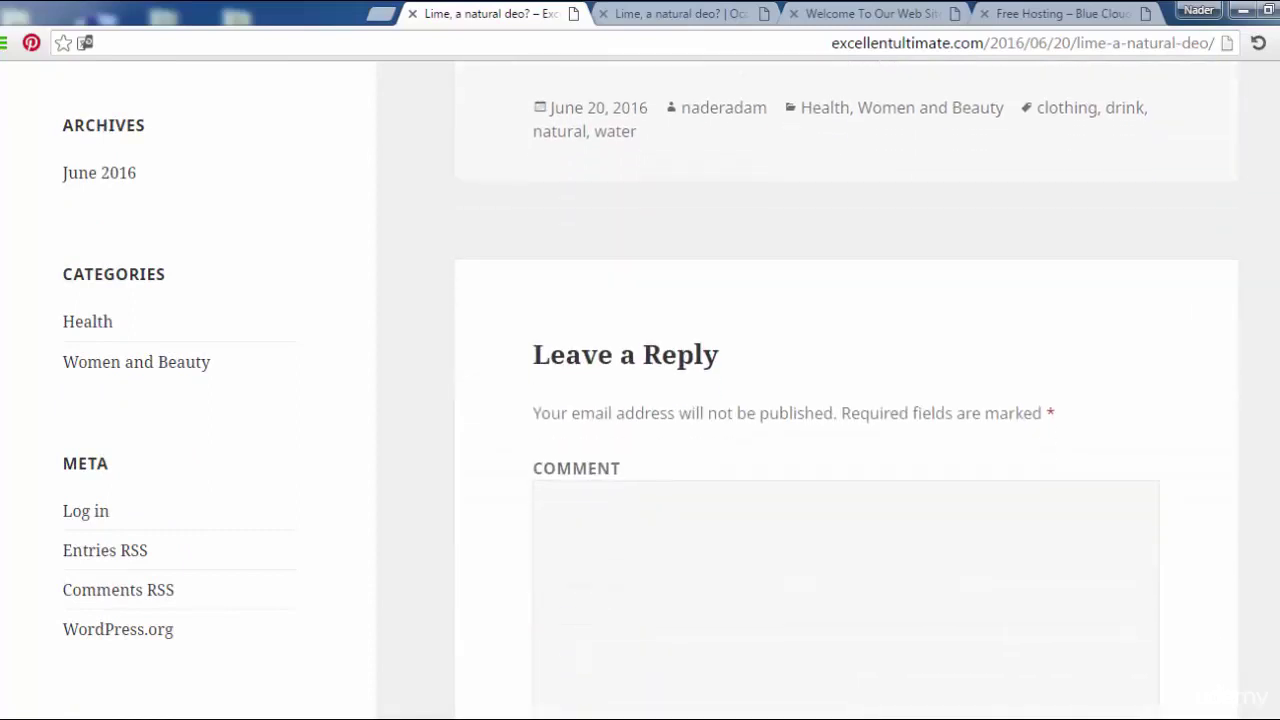
pyautogui.scroll(-2, 843, 400)
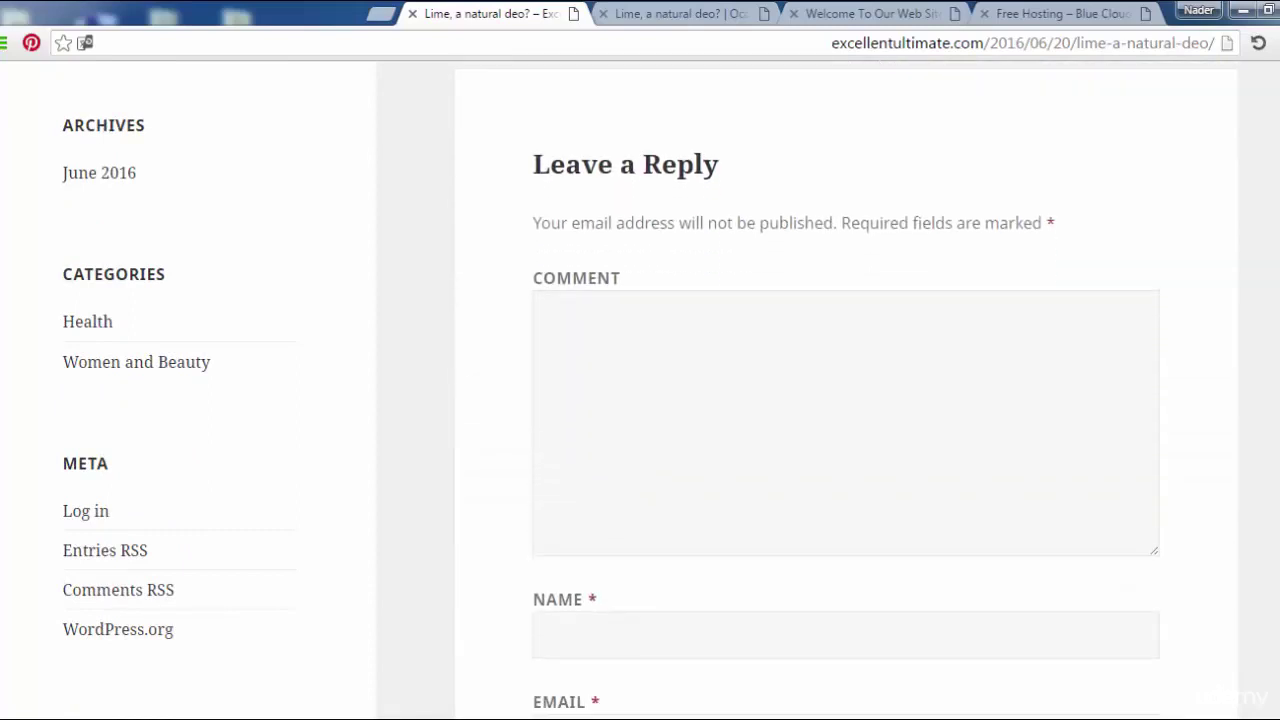
# Write the comment 'something is useful' and enter the commenter's name.
pyautogui.click(845, 339)
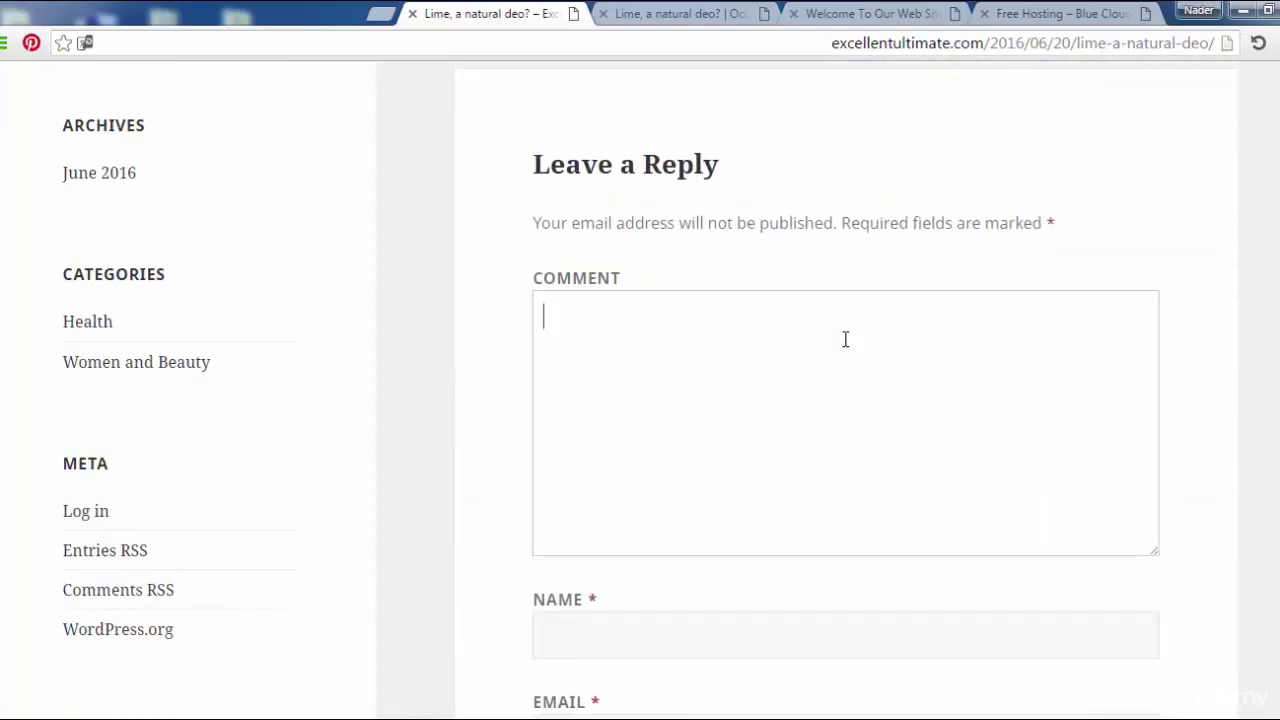
pyautogui.write('som')
pyautogui.write('ethin')
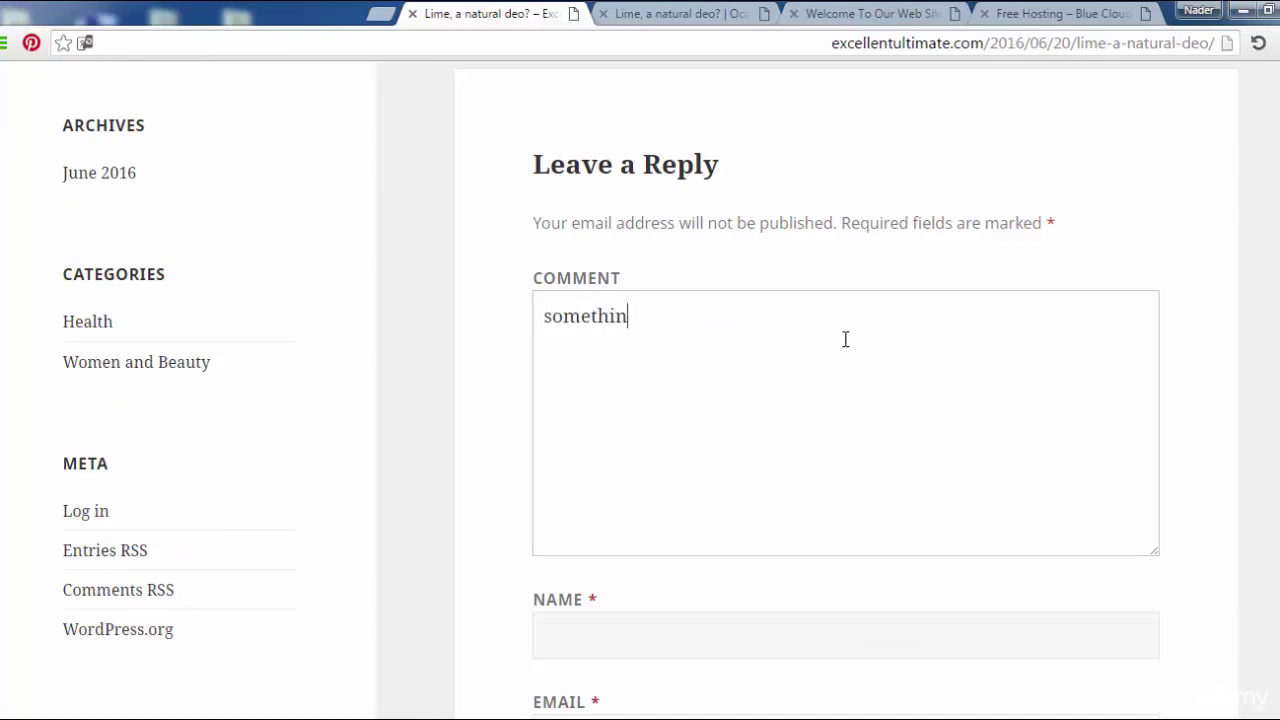
pyautogui.write('g is ')
pyautogui.write('u')
pyautogui.write('sefu')
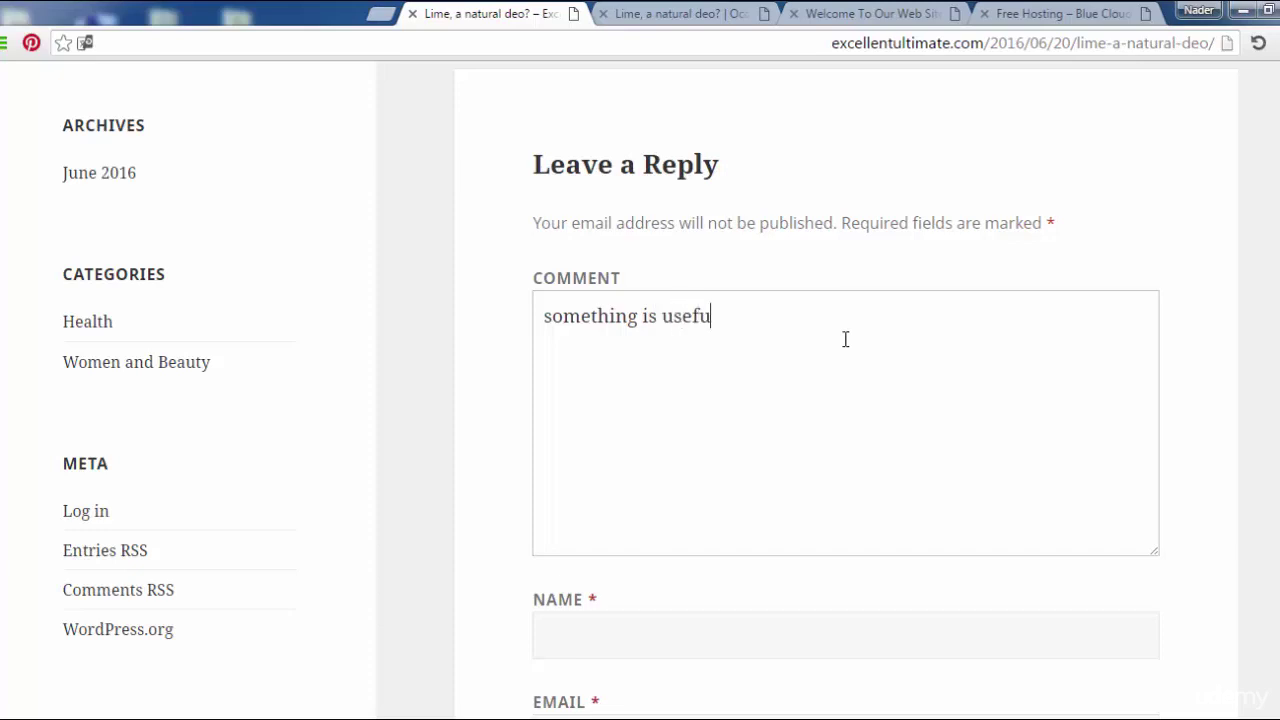
pyautogui.write('l')
pyautogui.scroll(-3, 1077, 380)
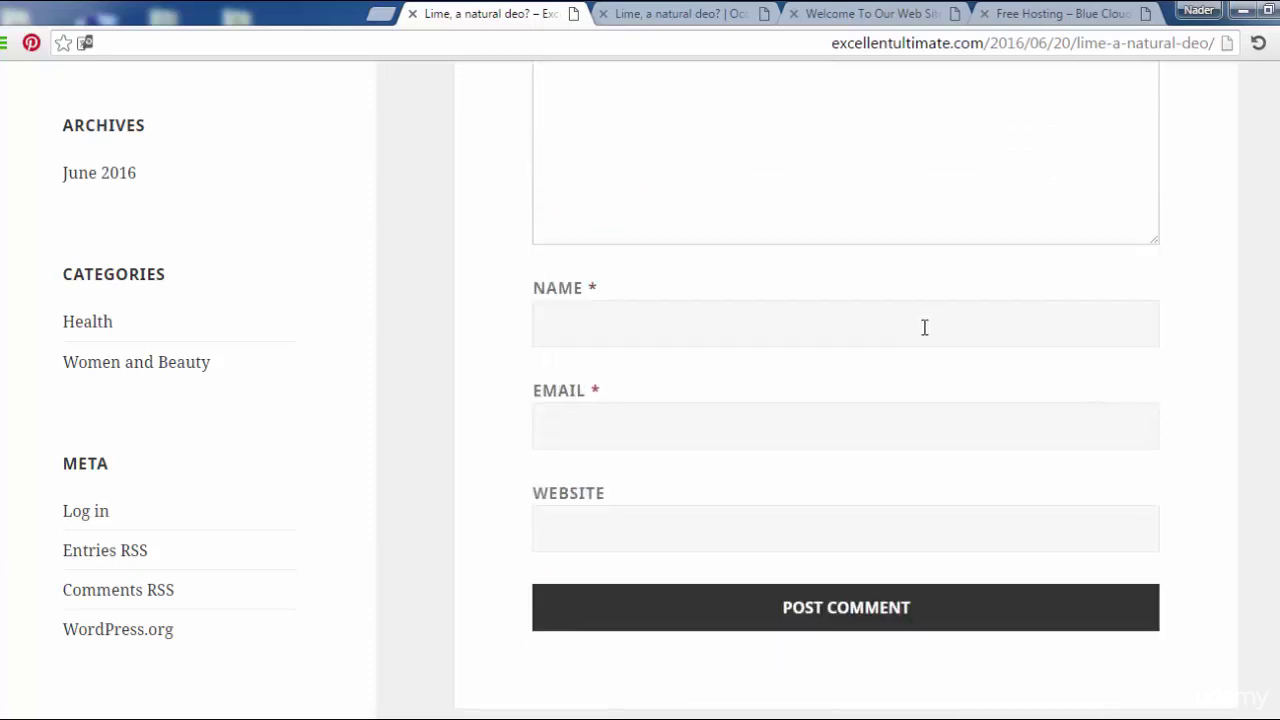
pyautogui.click(915, 328)
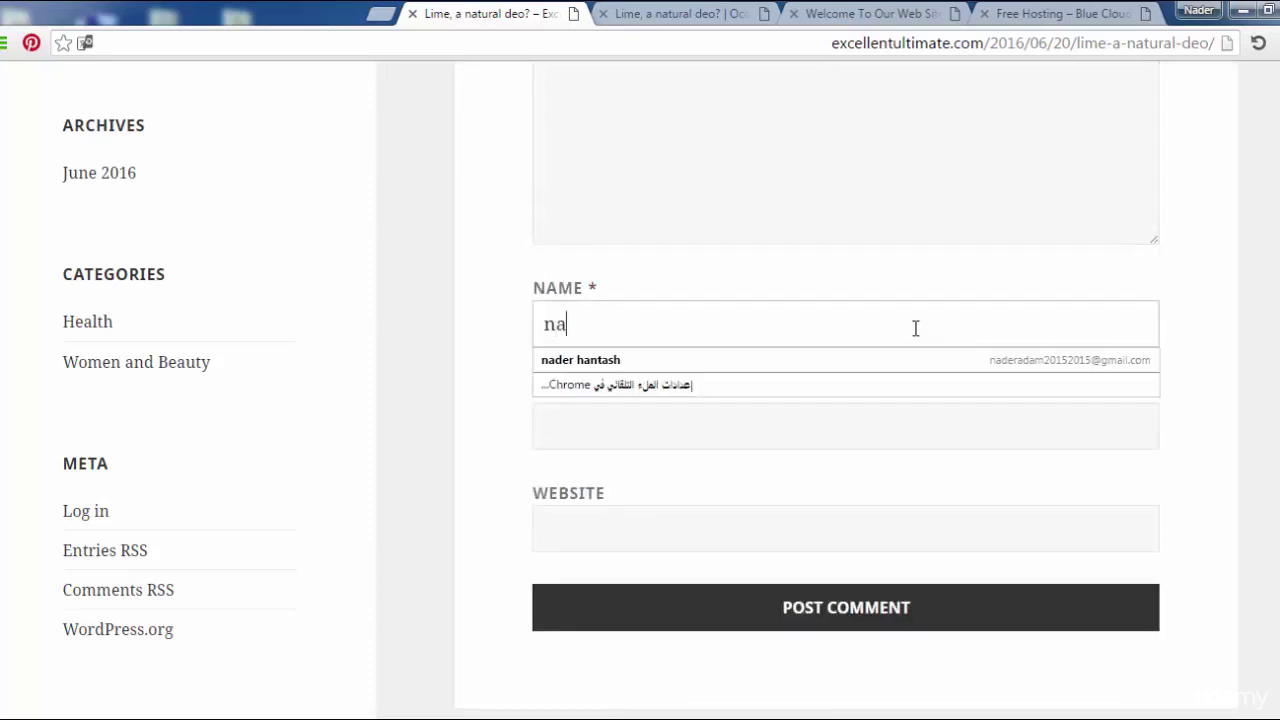
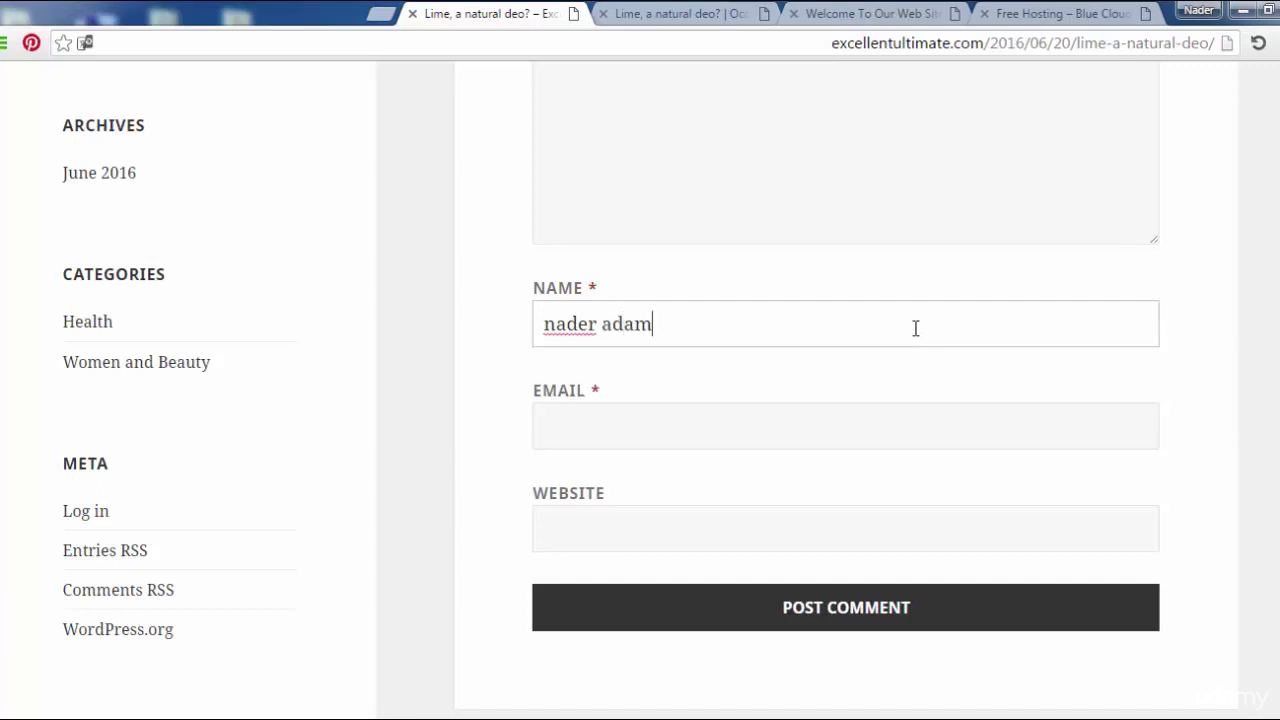
# Enter the commenter's email address ending in .com and their website URL.
pyautogui.click(828, 422)
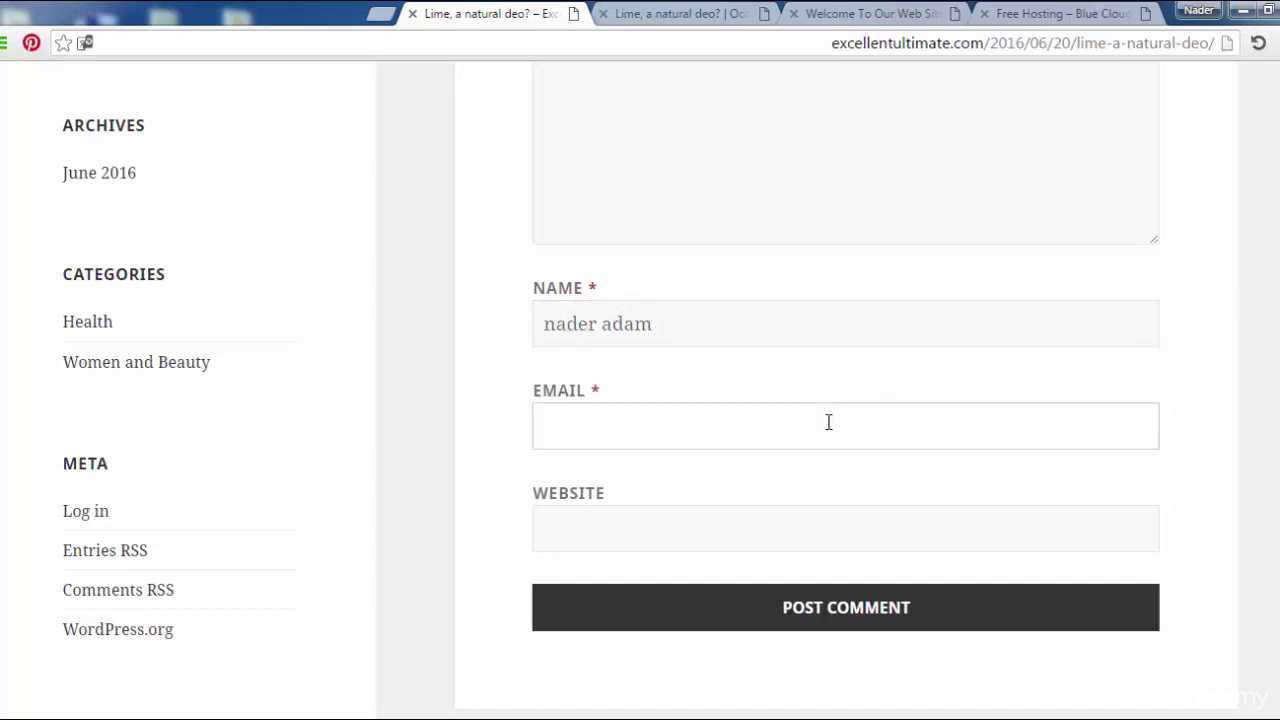
pyautogui.write('sma')
pyautogui.press('BackSpace')
pyautogui.press('BackSpace')
pyautogui.press('BackSpace')
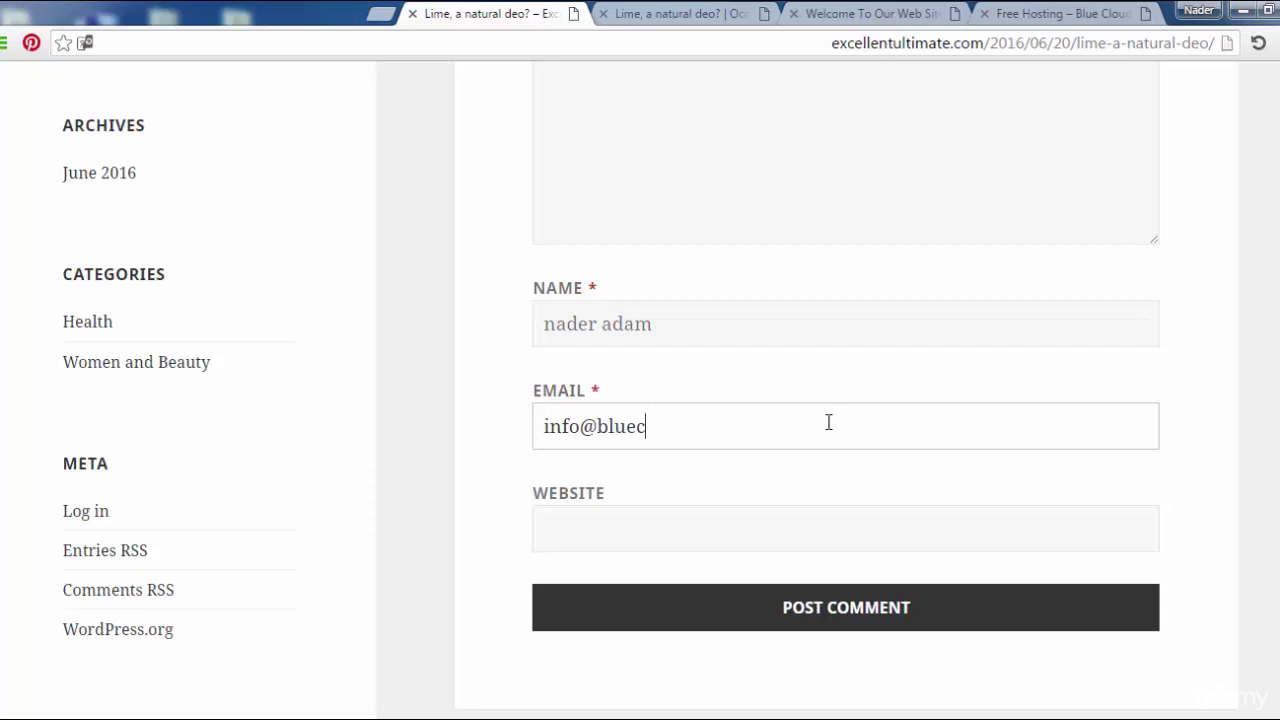
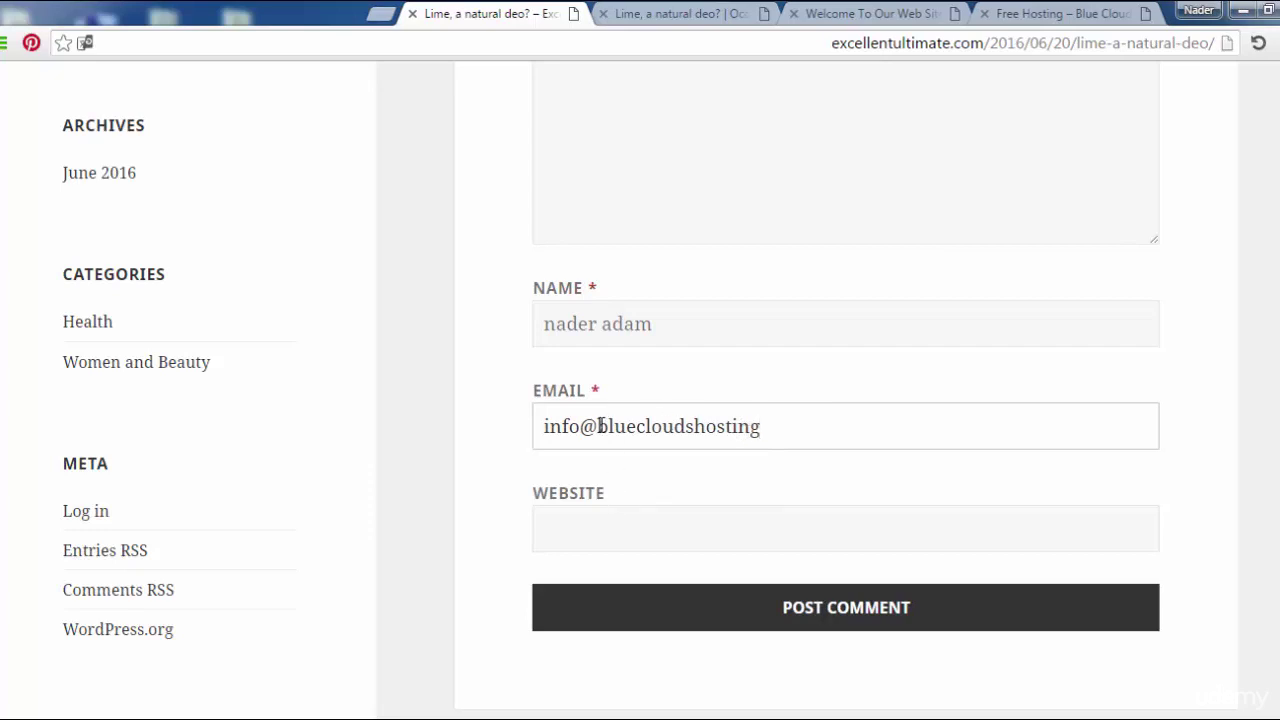
pyautogui.moveTo(598, 425); pyautogui.dragTo(762, 427)
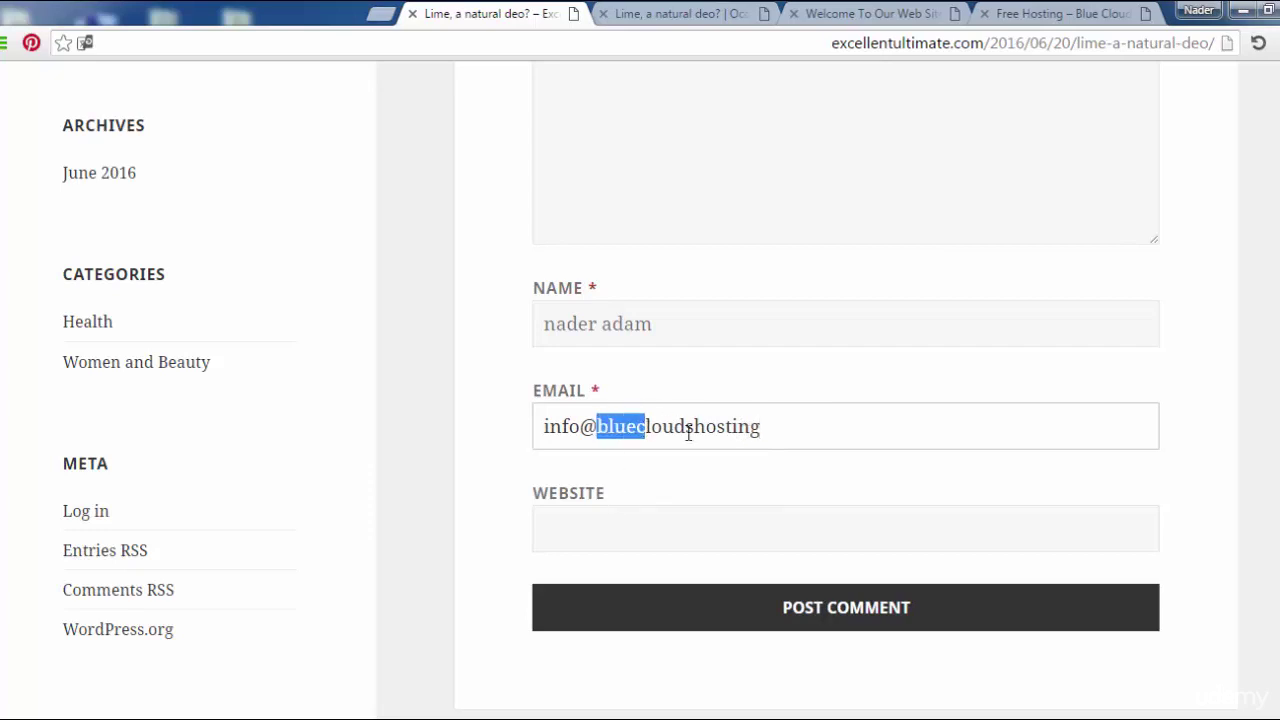
pyautogui.click(766, 427)
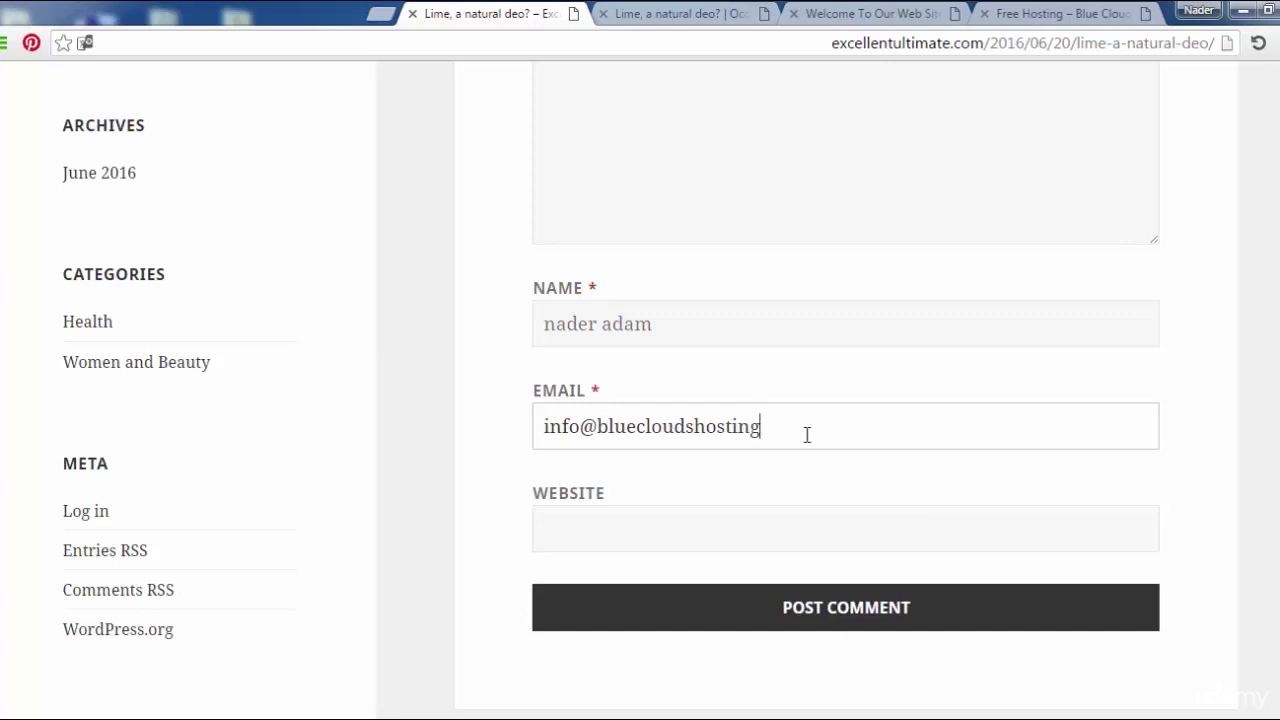
pyautogui.write('.com')
pyautogui.click(687, 528)
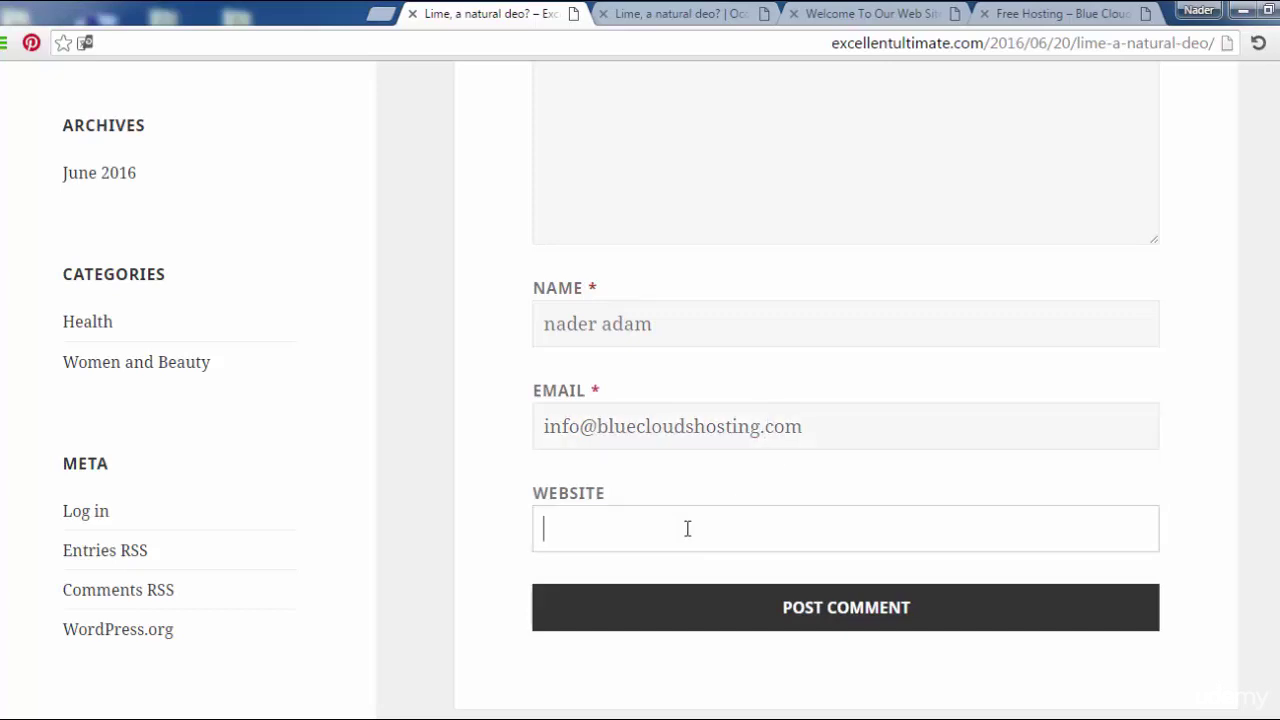
pyautogui.write('www')
pyautogui.write('.bluecloudshosting')
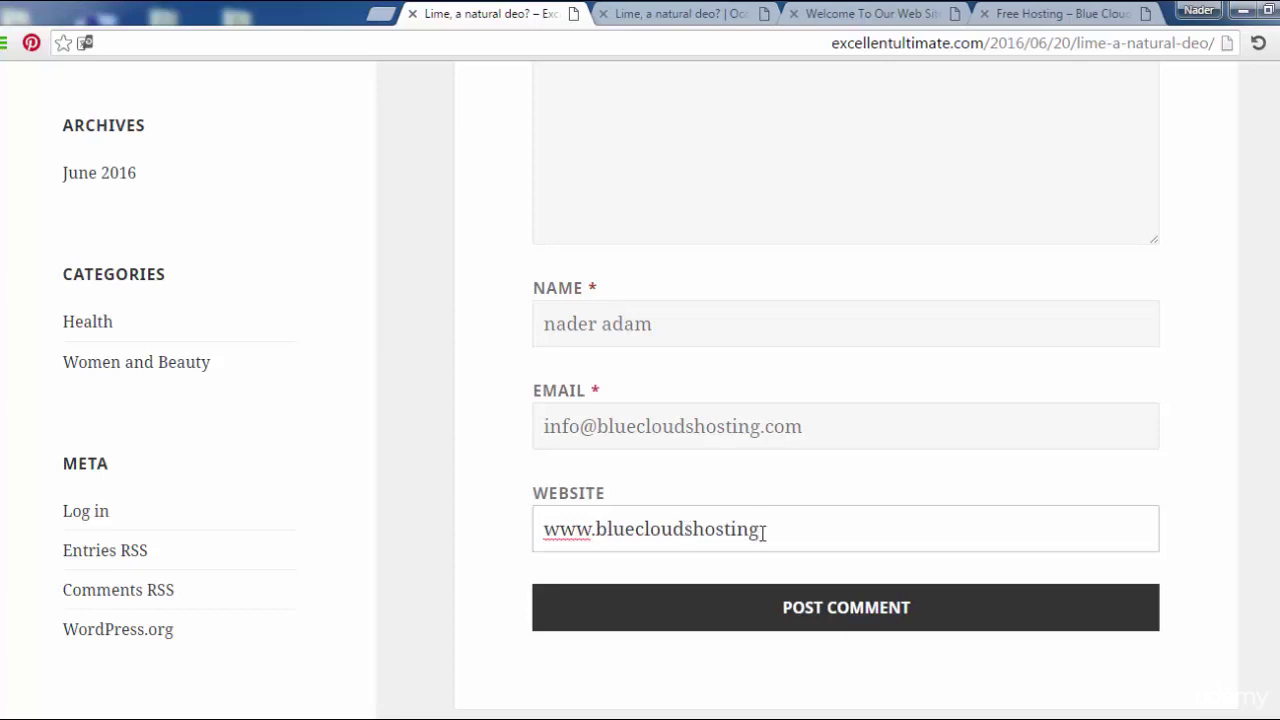
pyautogui.write('.com')
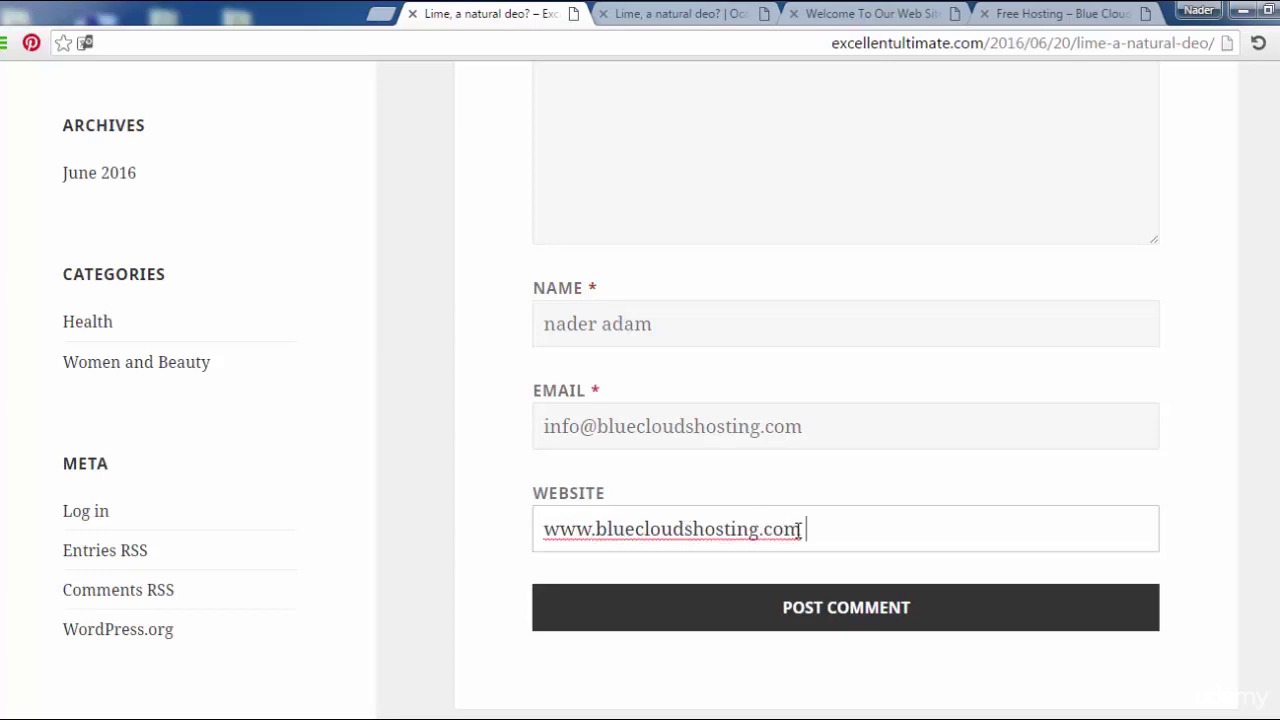
pyautogui.scroll(-2, 846, 400)
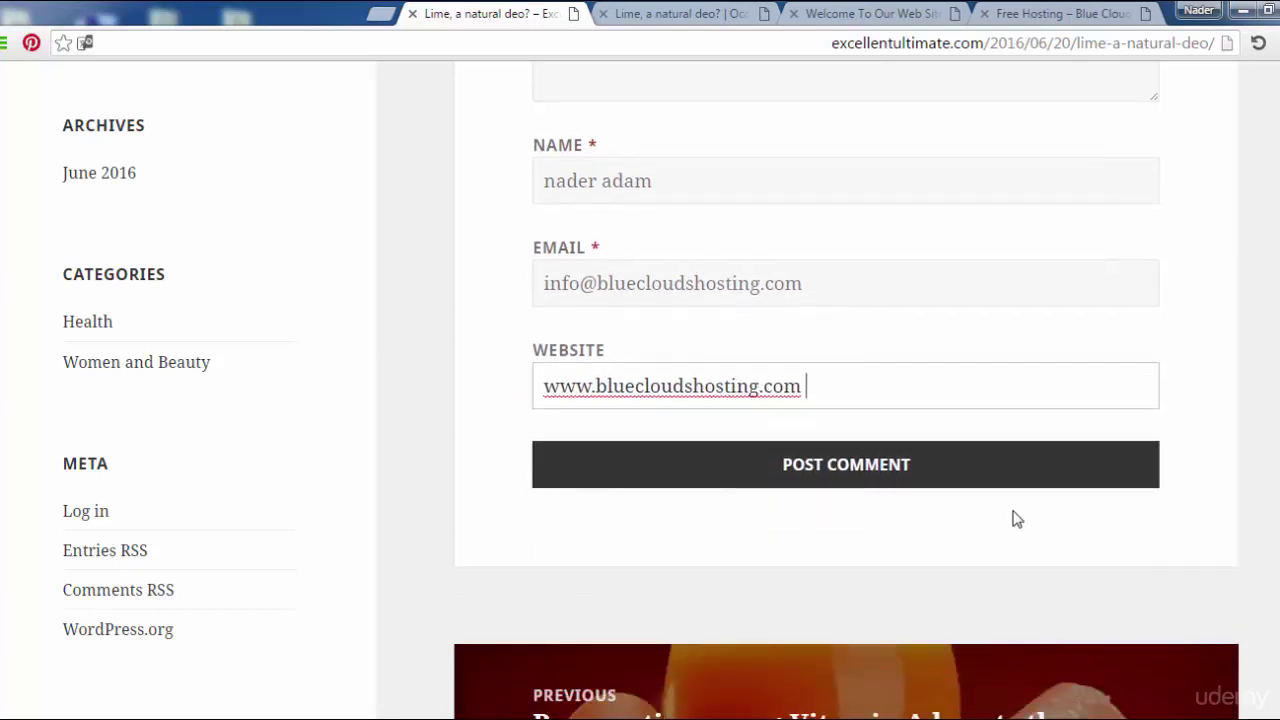
# Post the 'something is useful' comment and view it awaiting moderation.
pyautogui.click(937, 468)
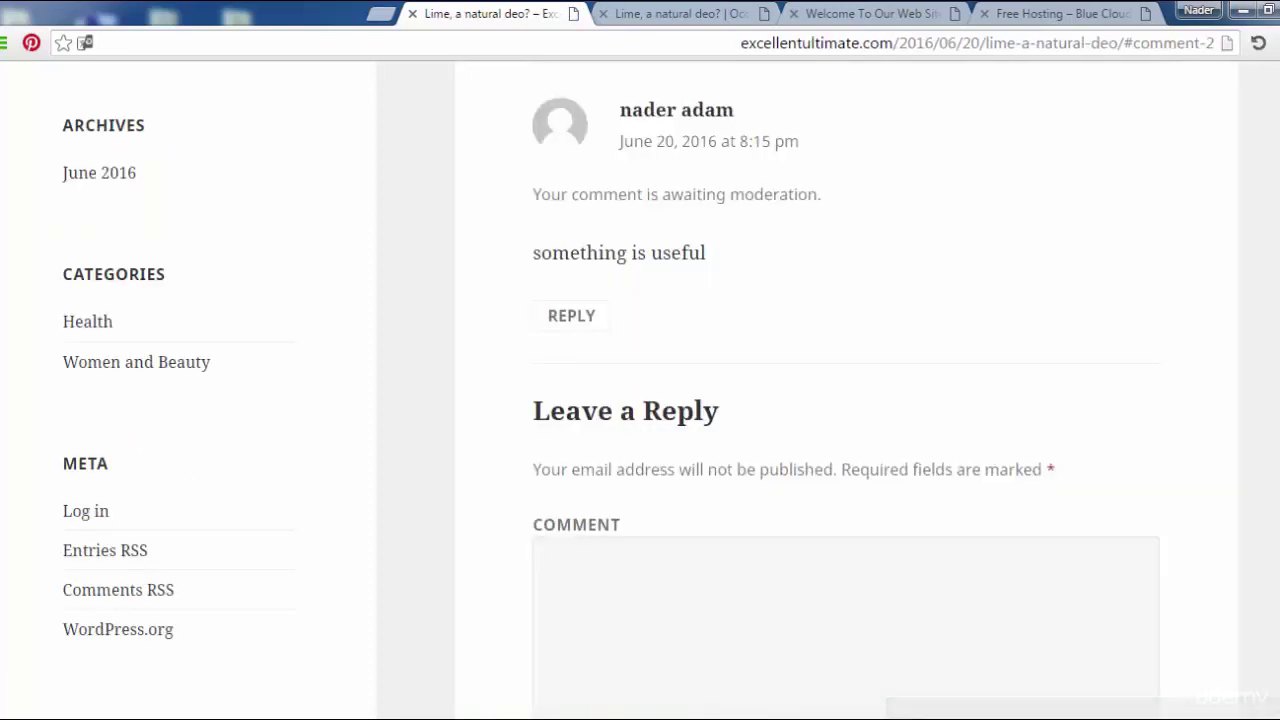
pyautogui.scroll(3, 640, 400)
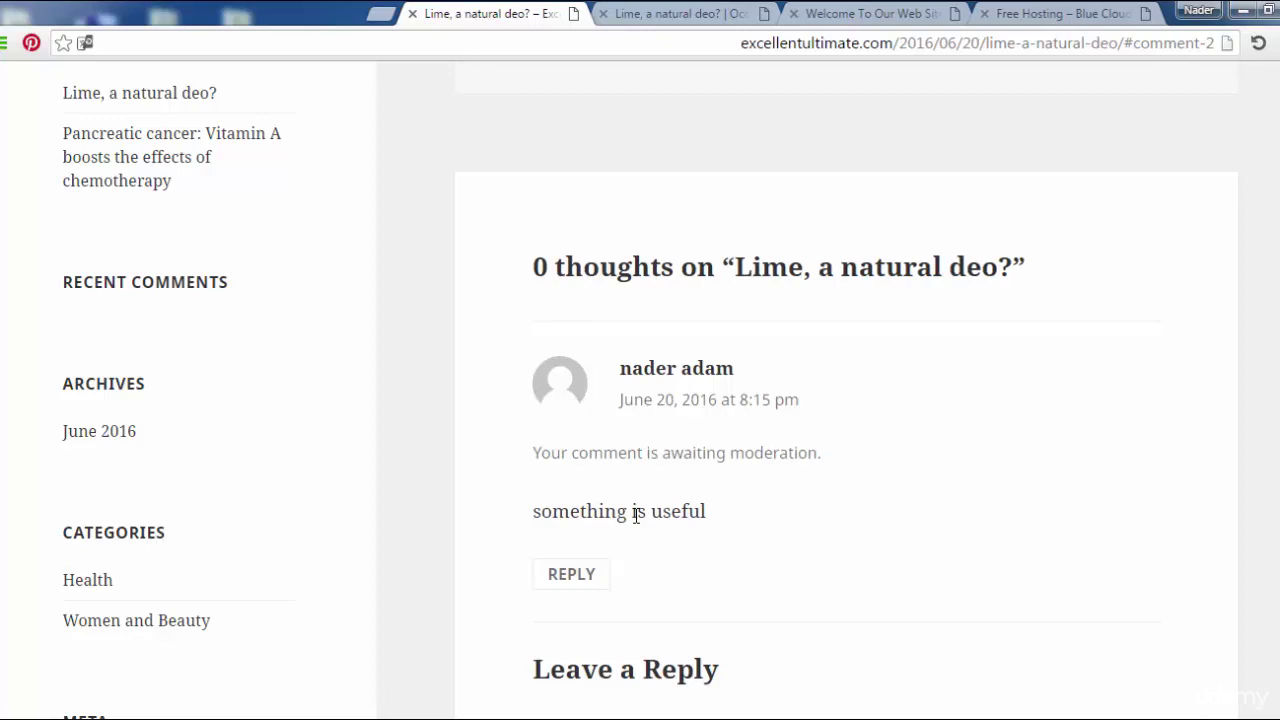
# Change the address path to wp-admin to reach the admin login page.
pyautogui.scroll(2, 1133, 490)
pyautogui.scroll(8, 1133, 490)
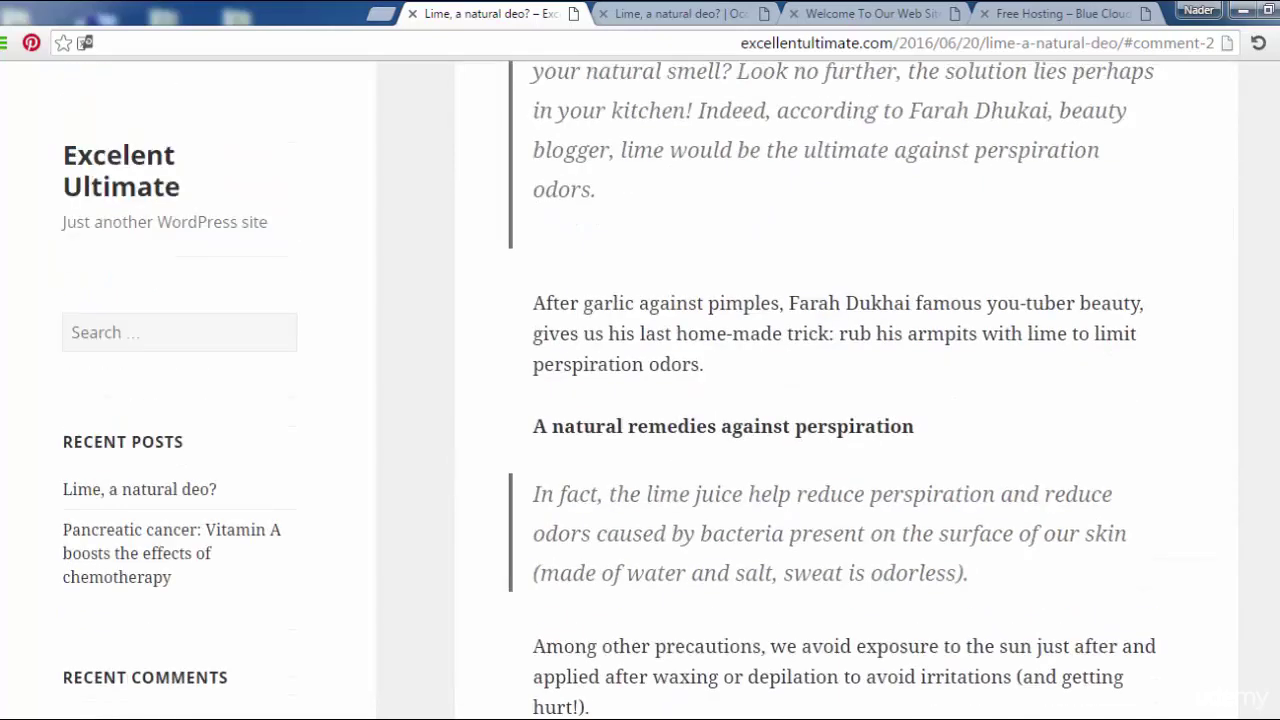
pyautogui.scroll(5, 1089, 86)
pyautogui.scroll(2, 1089, 86)
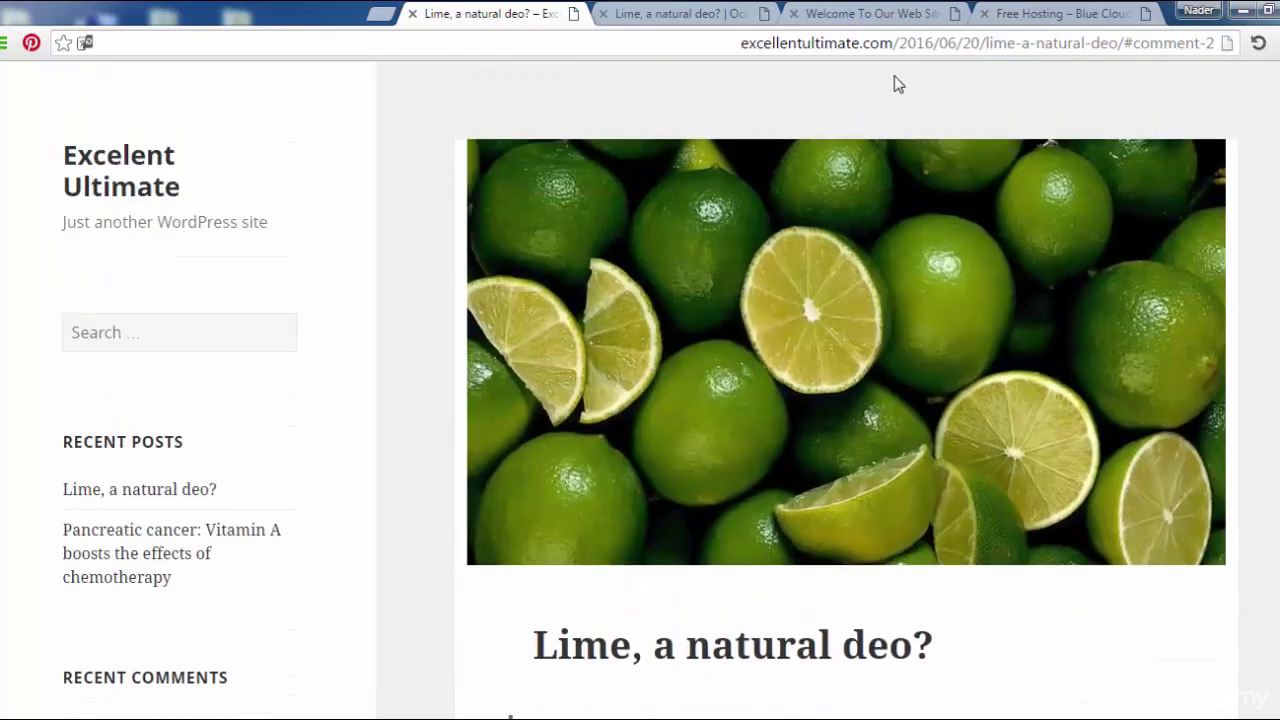
pyautogui.moveTo(899, 43); pyautogui.dragTo(1100, 45)
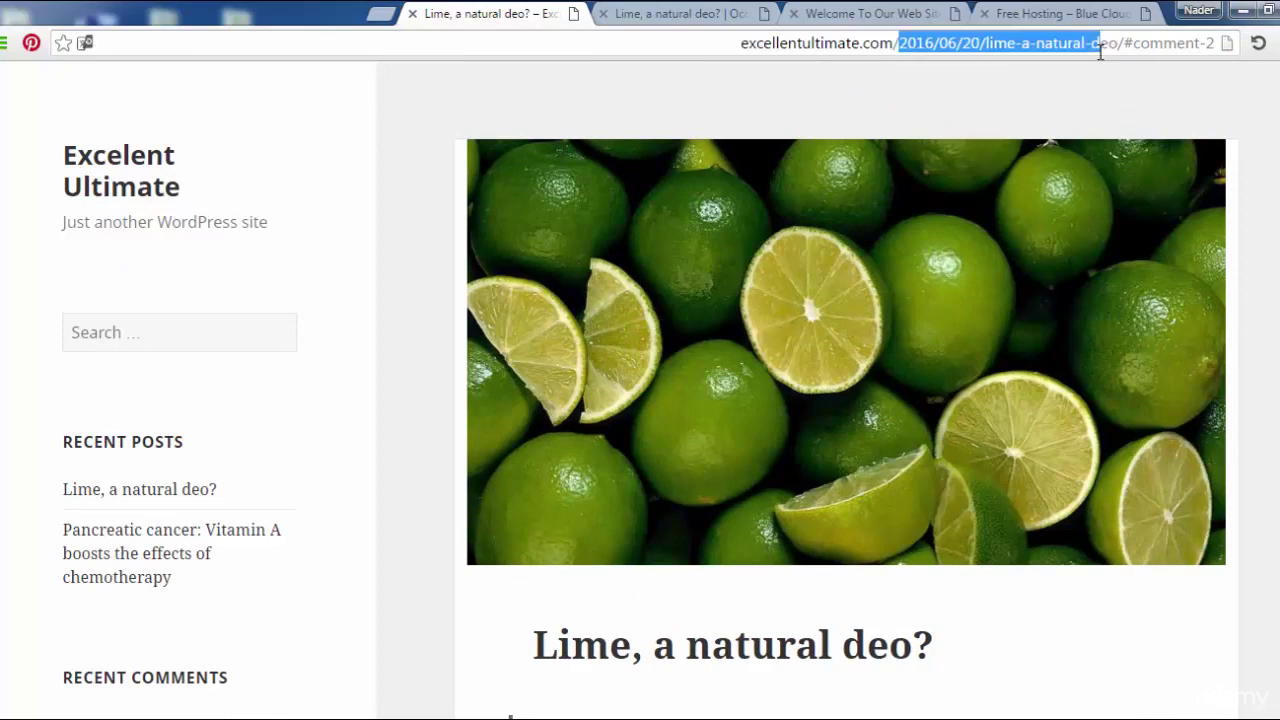
pyautogui.click(1067, 50)
pyautogui.moveTo(900, 43); pyautogui.dragTo(1216, 50)
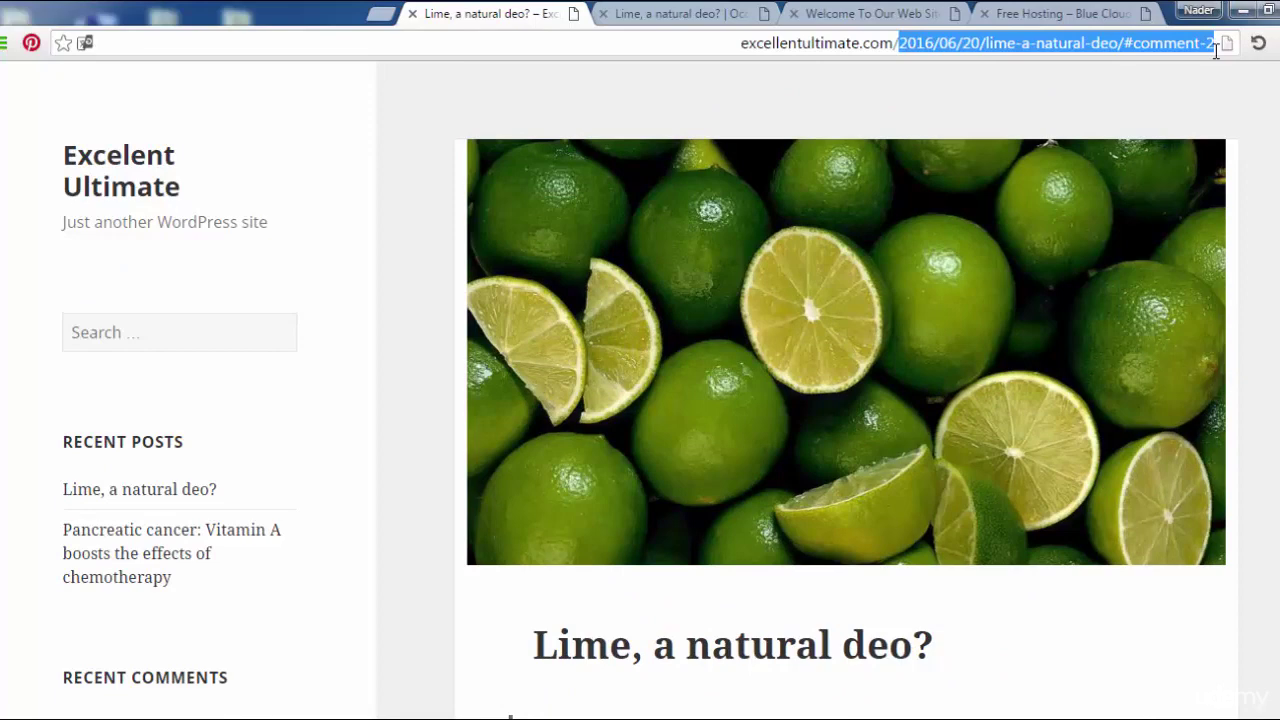
pyautogui.write('wp')
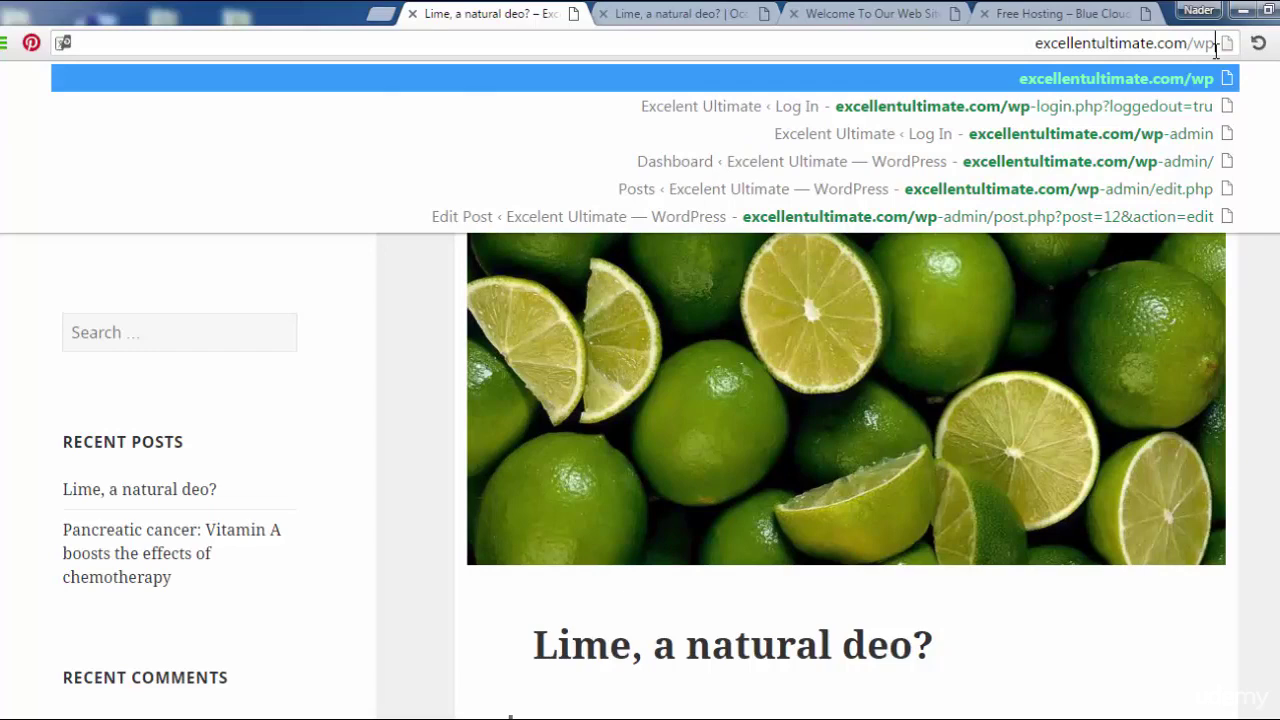
pyautogui.write('-adam')
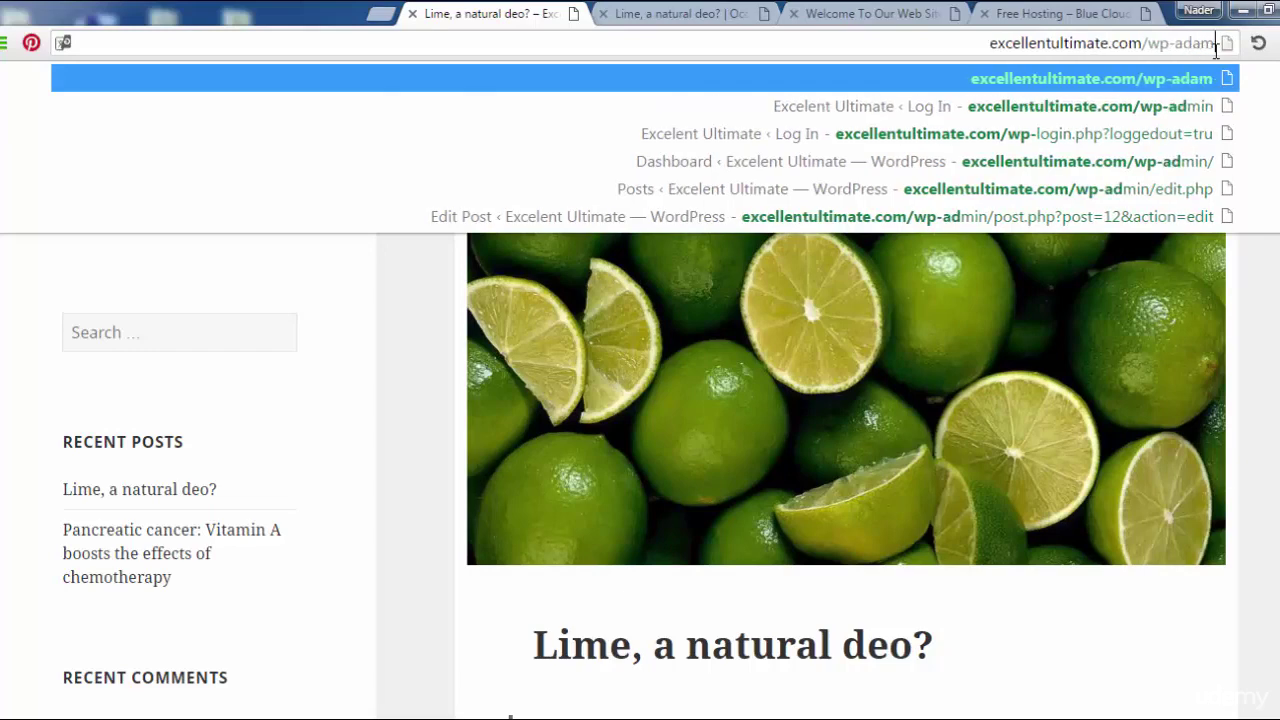
pyautogui.write('in')
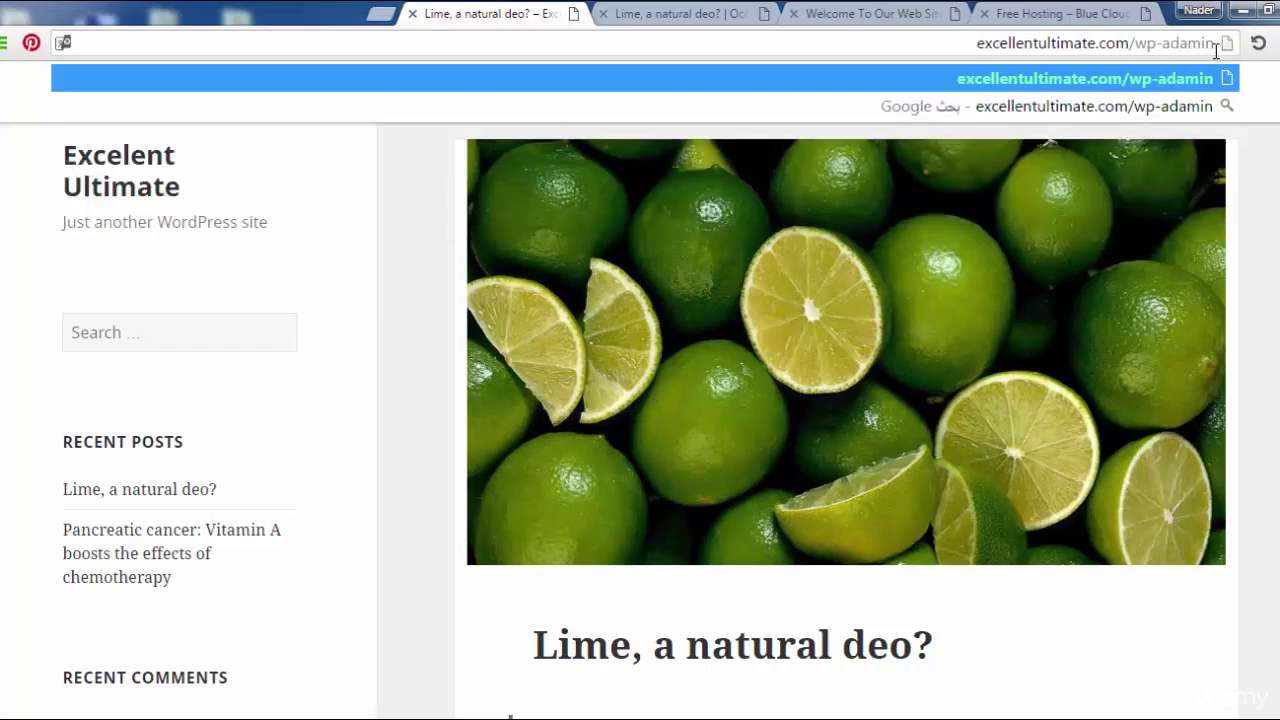
pyautogui.press('BackSpace')
pyautogui.press('BackSpace')
pyautogui.press('BackSpace')
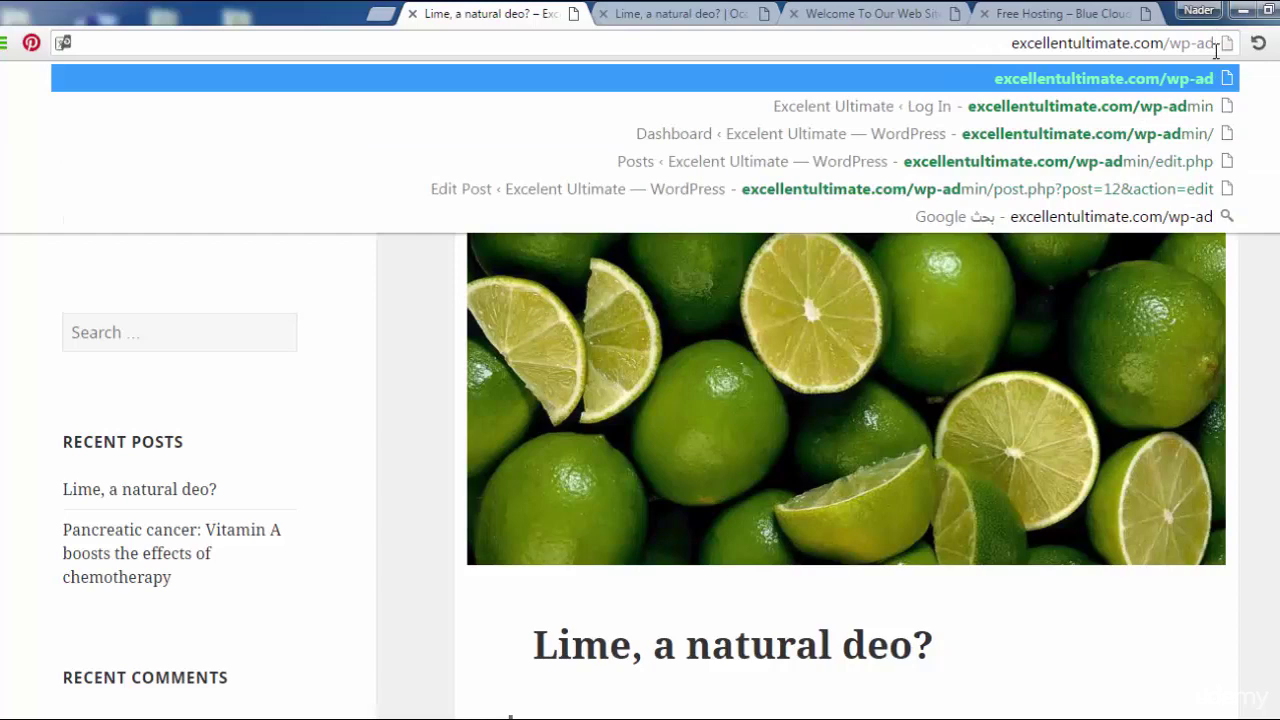
pyautogui.write('min')
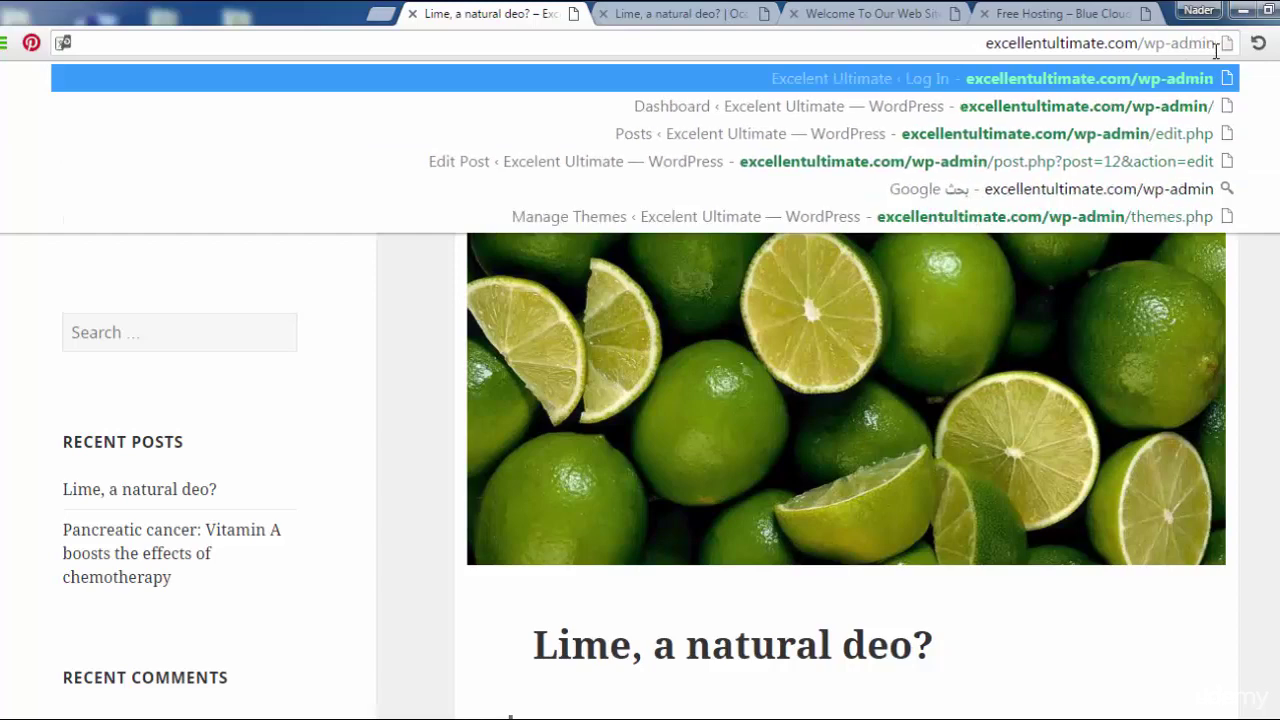
pyautogui.press('Return')
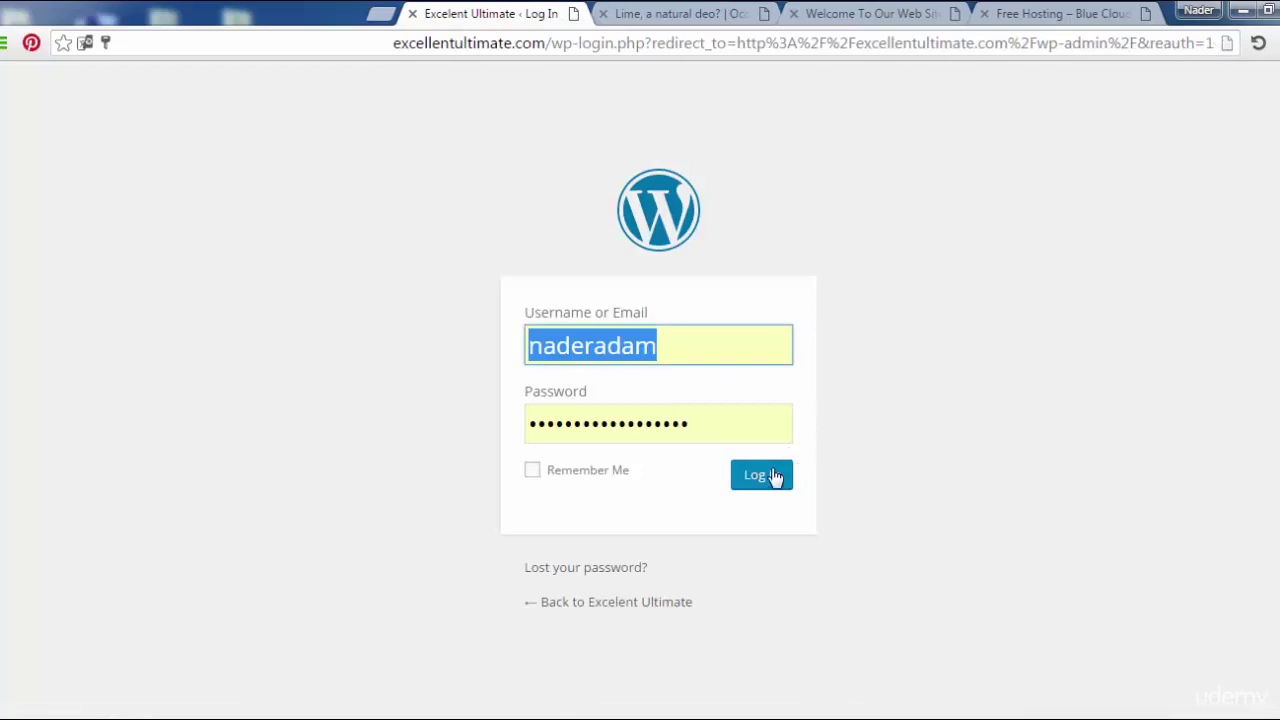
# Sign in and scroll the Dashboard to the Activity box showing the pending comment.
pyautogui.click(775, 478)
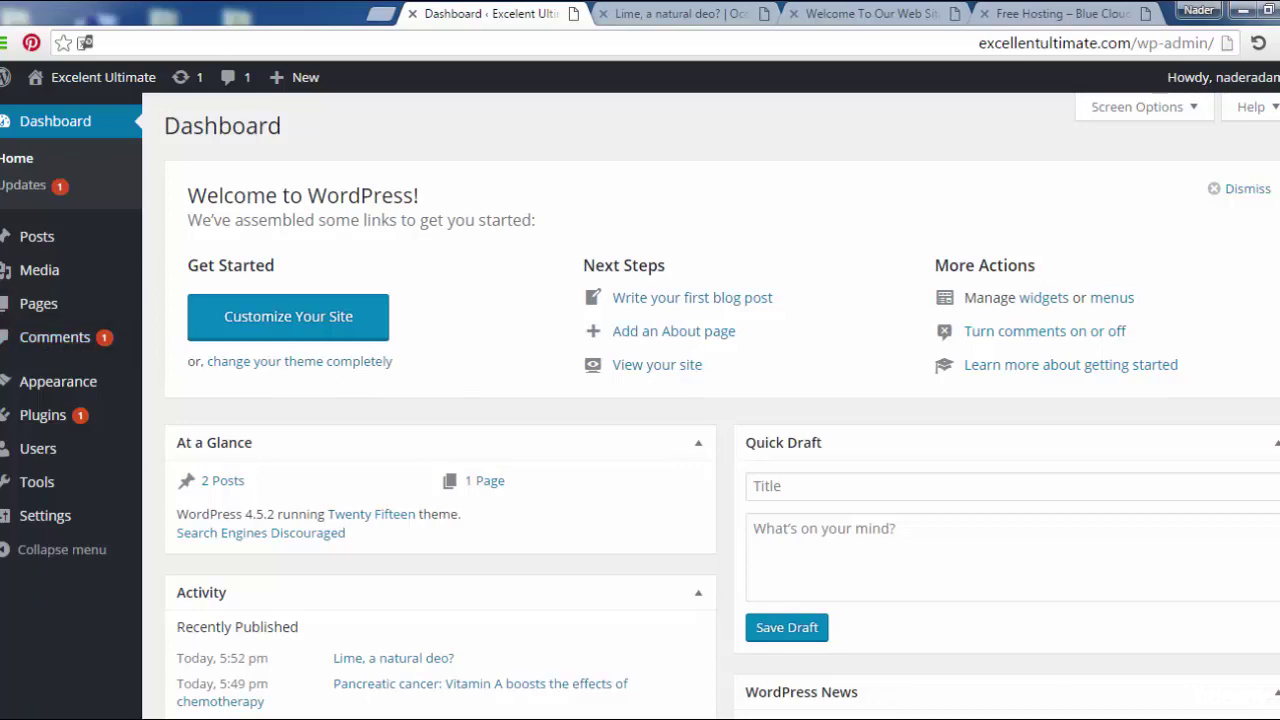
pyautogui.scroll(-2, 722, 406)
pyautogui.scroll(-2, 722, 406)
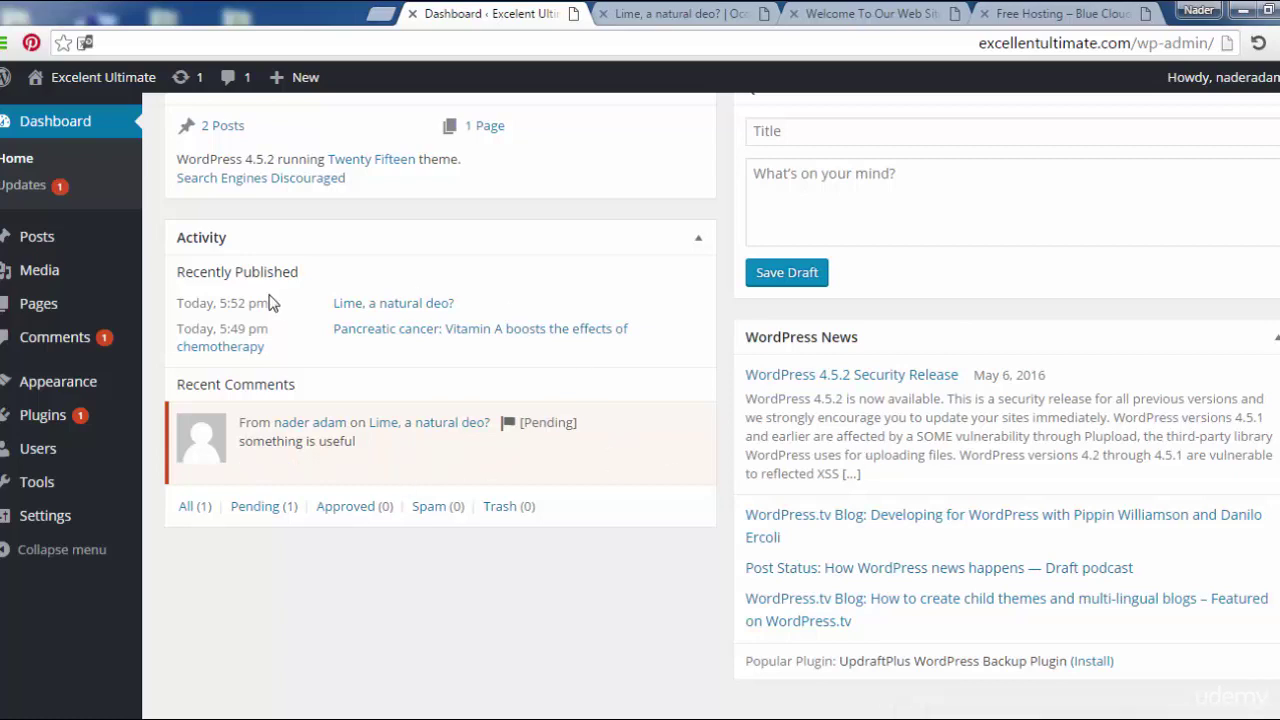
# Approve the pending 'something is useful' comment on the Comments page.
pyautogui.click(55, 345)
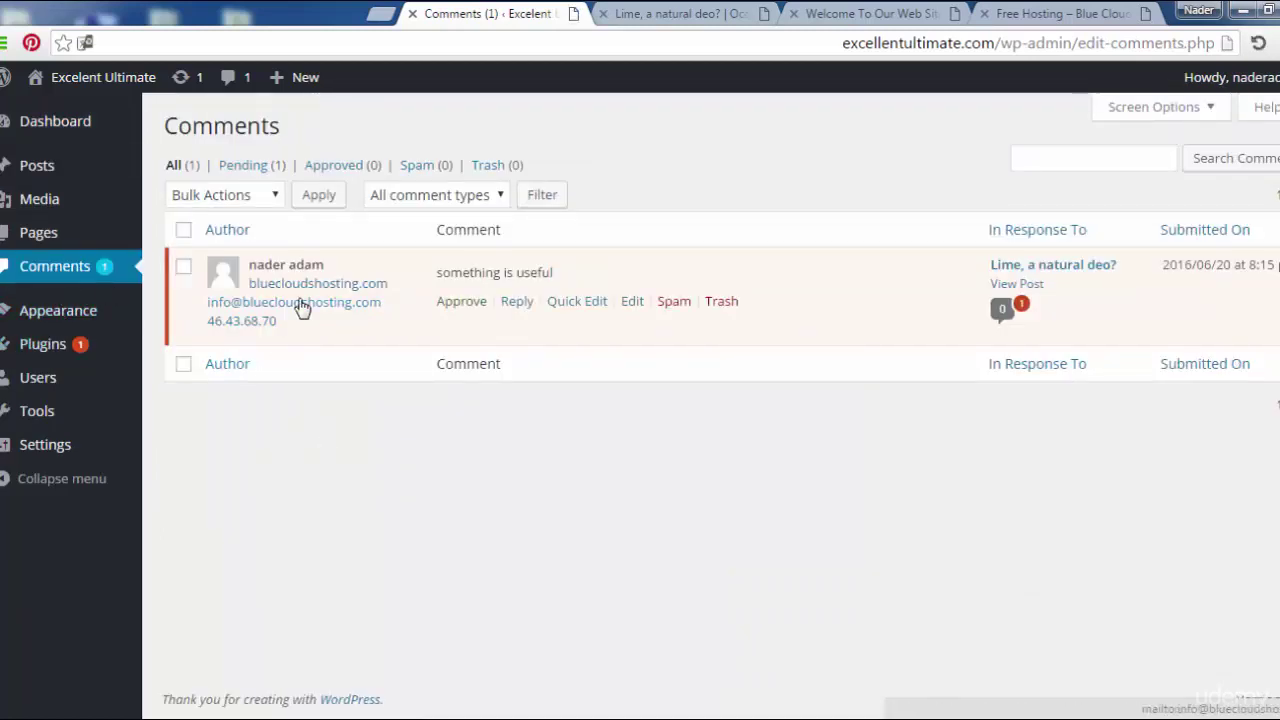
pyautogui.moveTo(340, 318)
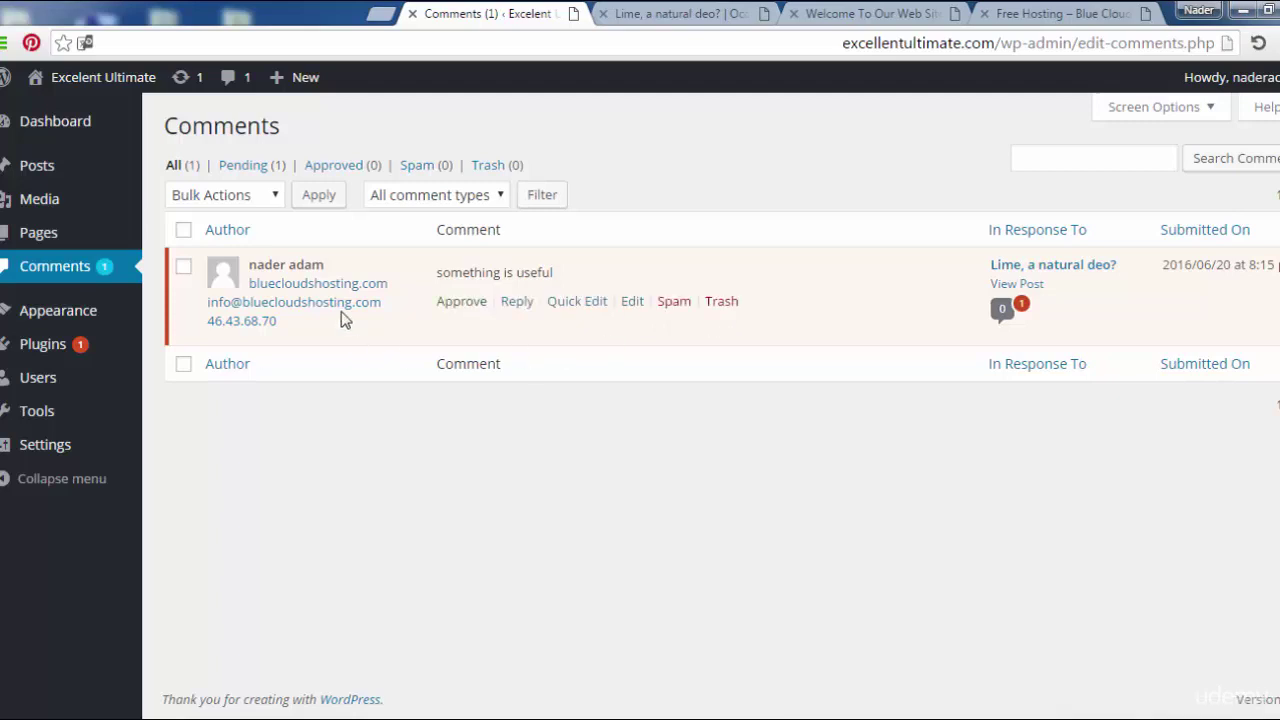
pyautogui.click(463, 305)
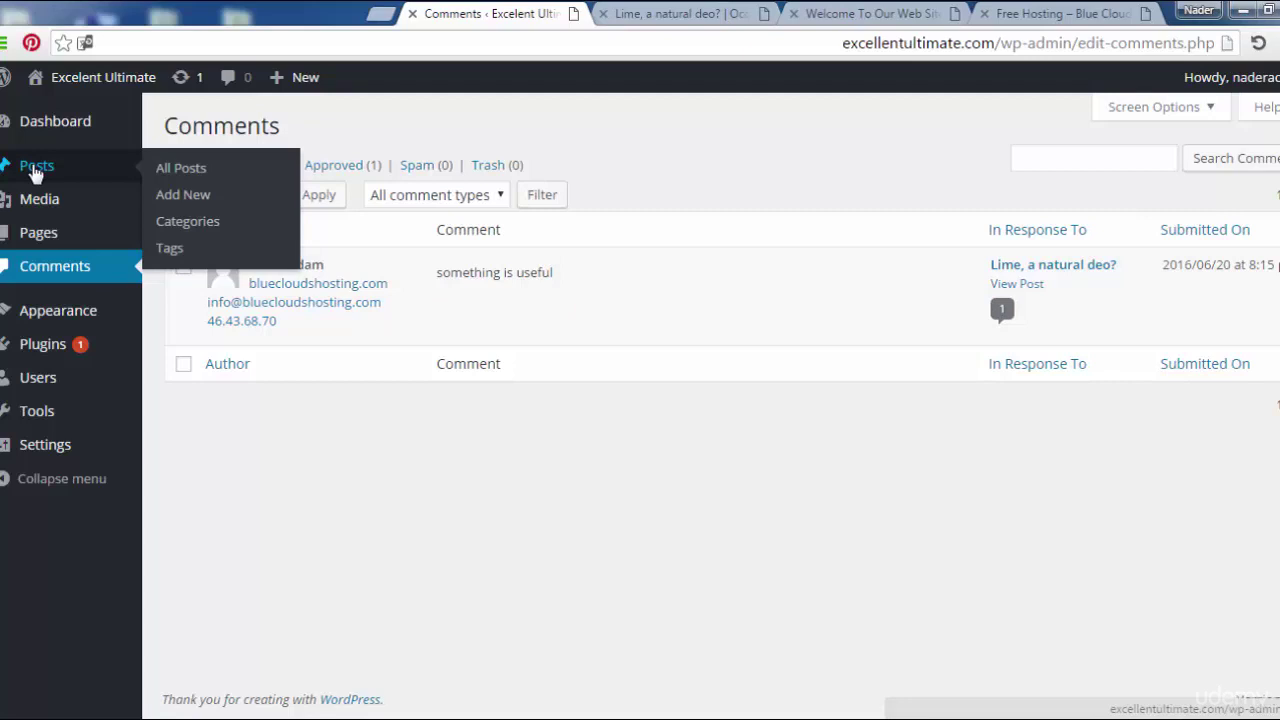
# Go from the admin Posts list to the public site and scroll to the Lime post.
pyautogui.click(35, 170)
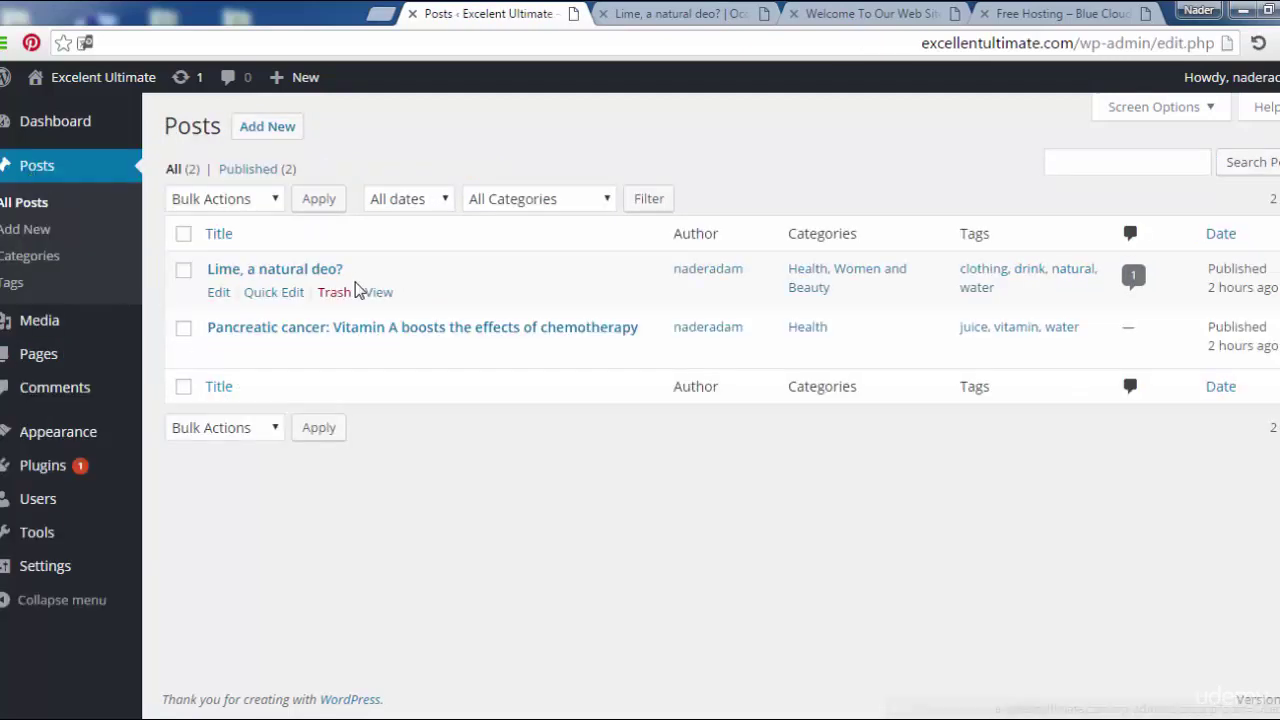
pyautogui.moveTo(103, 77)
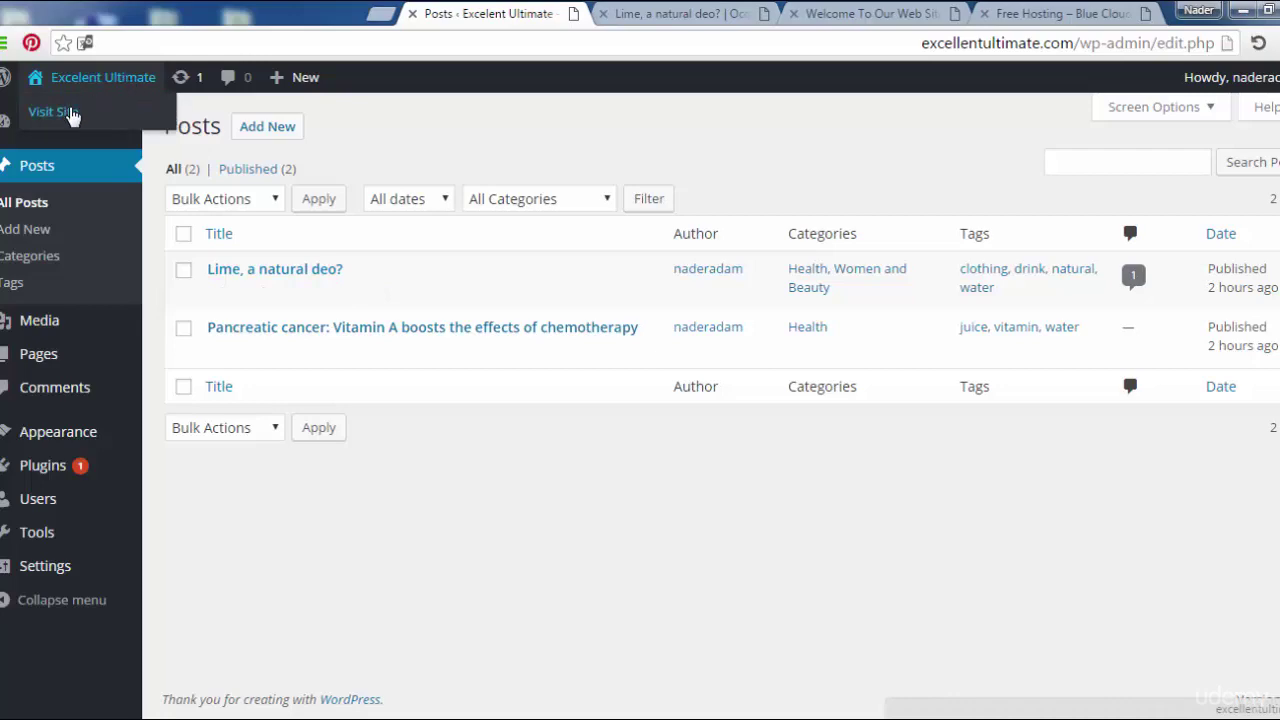
pyautogui.click(68, 116)
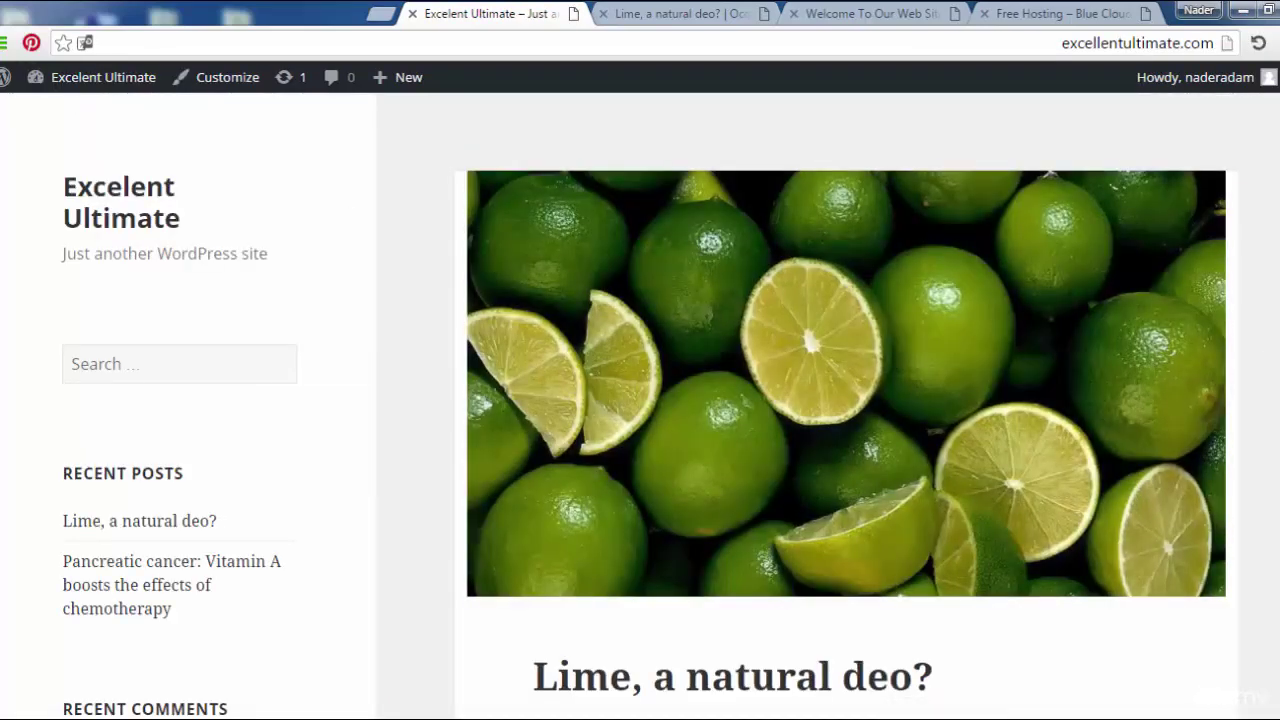
pyautogui.scroll(-6, 603, 296)
pyautogui.scroll(-3, 603, 296)
pyautogui.scroll(-2, 832, 420)
pyautogui.scroll(-3, 832, 420)
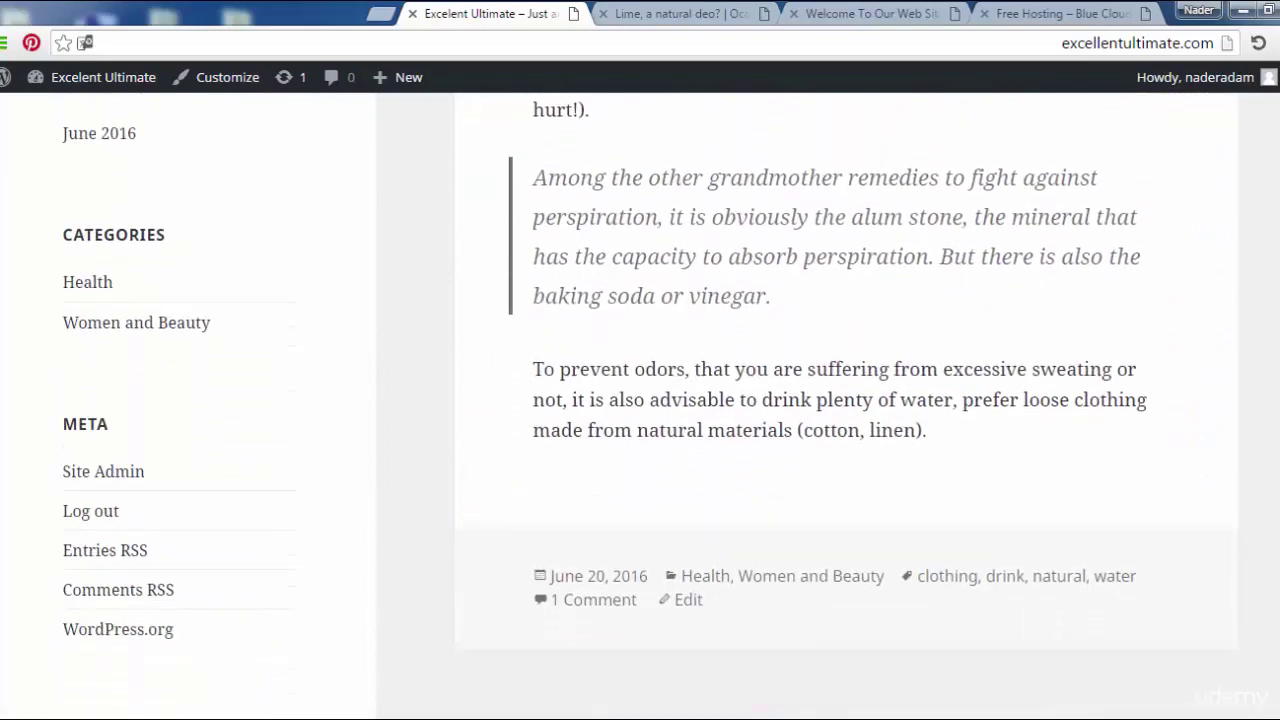
pyautogui.scroll(-1, 832, 420)
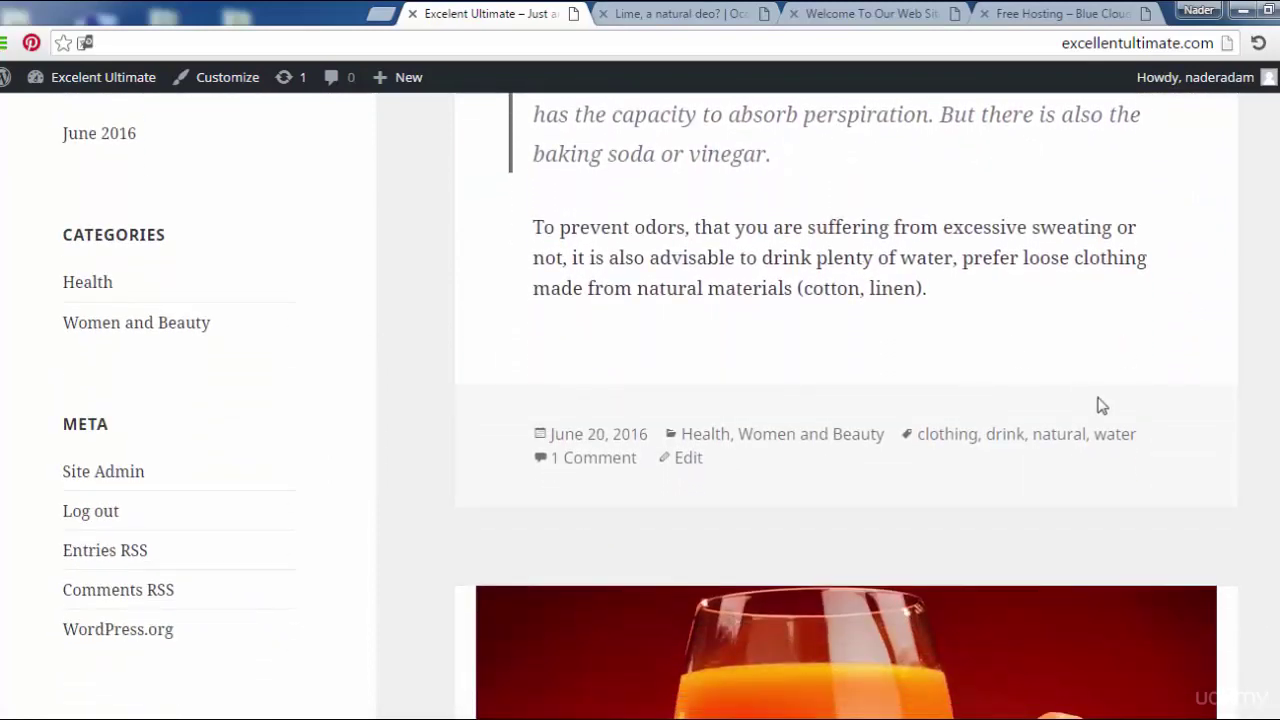
# View the approved comment under 'One thought on' on the Lime post's page.
pyautogui.click(608, 460)
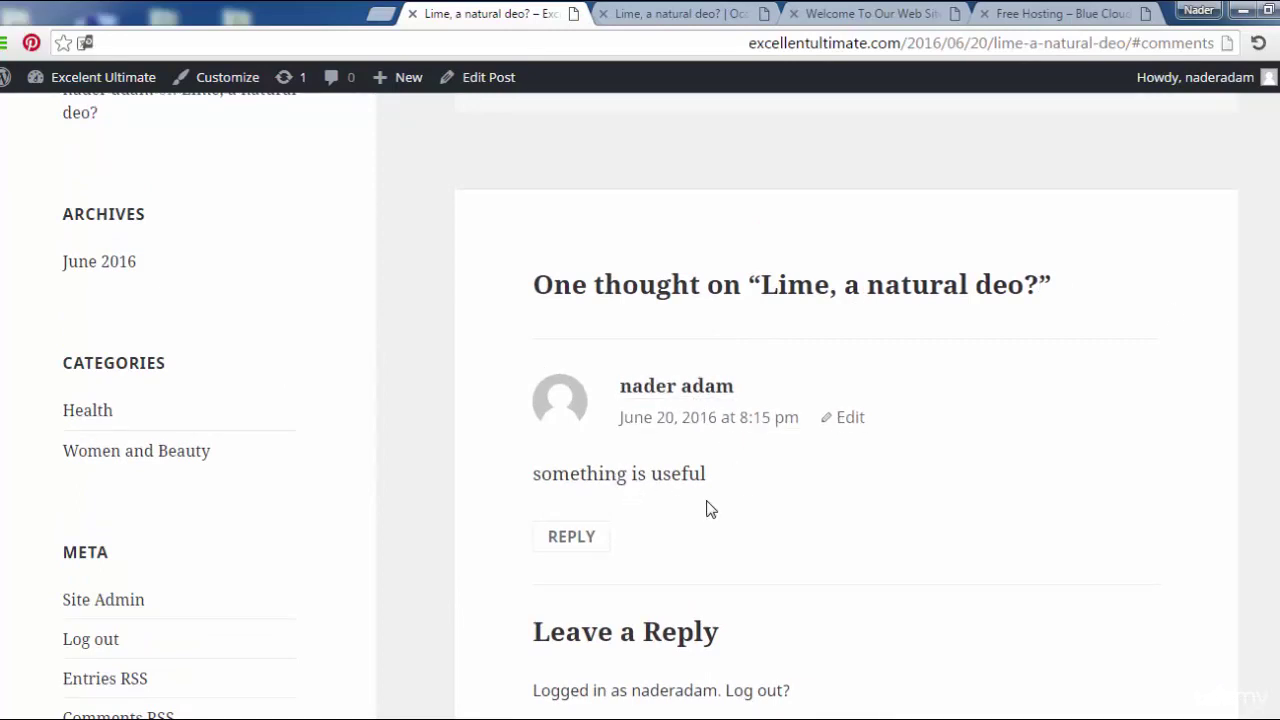
pyautogui.scroll(-3, 846, 400)
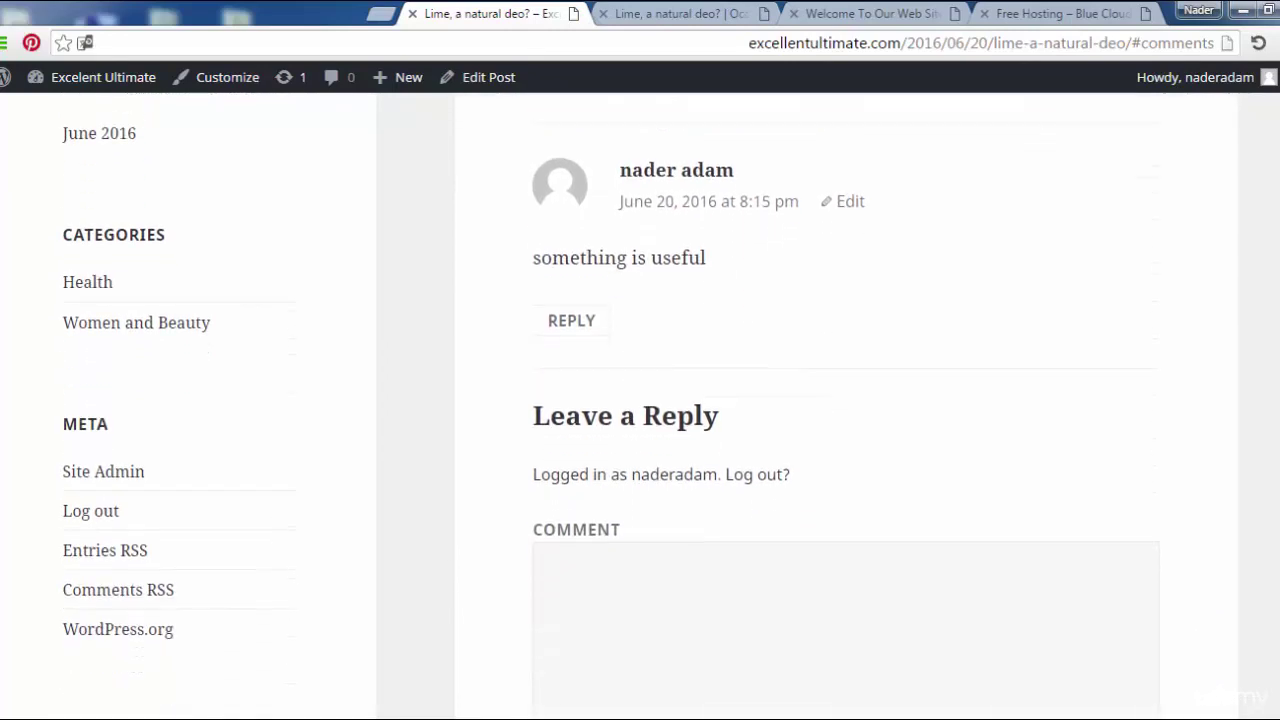
pyautogui.scroll(5, 846, 400)
pyautogui.scroll(3, 846, 400)
pyautogui.scroll(3, 846, 400)
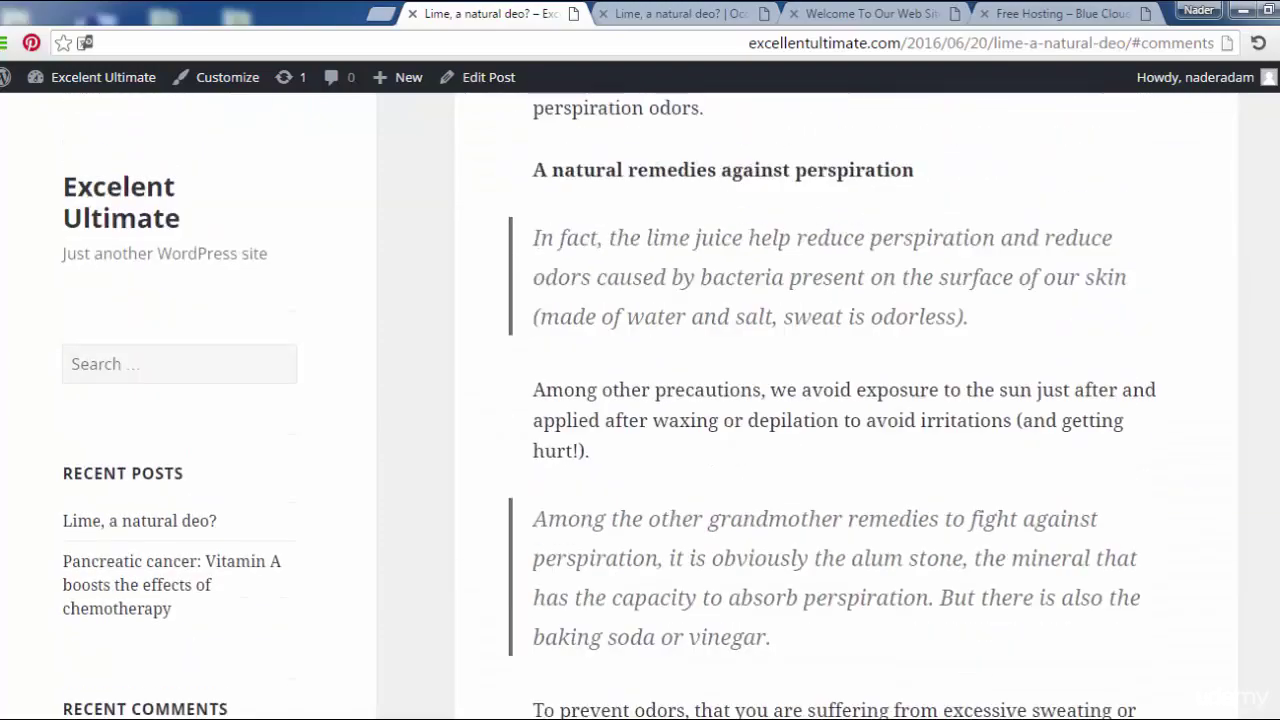
pyautogui.scroll(4, 846, 400)
pyautogui.scroll(4, 846, 400)
pyautogui.scroll(1, 1008, 100)
pyautogui.scroll(2, 1008, 100)
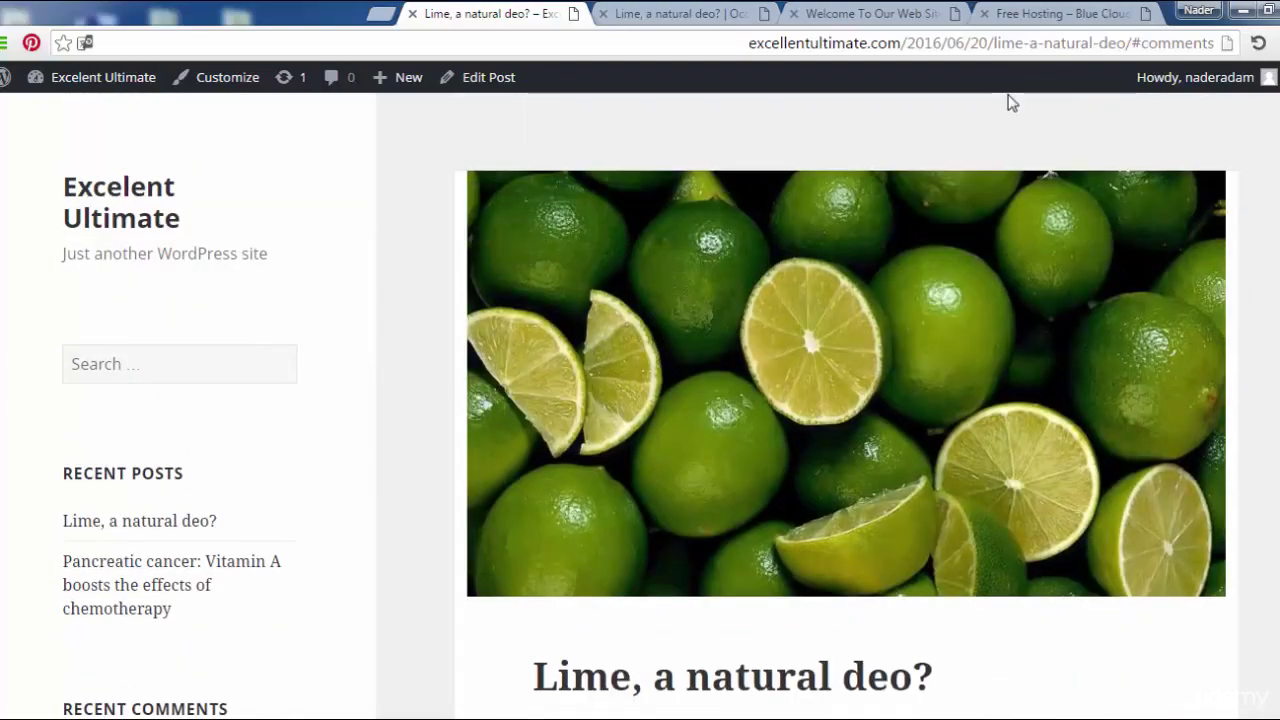
pyautogui.moveTo(100, 77)
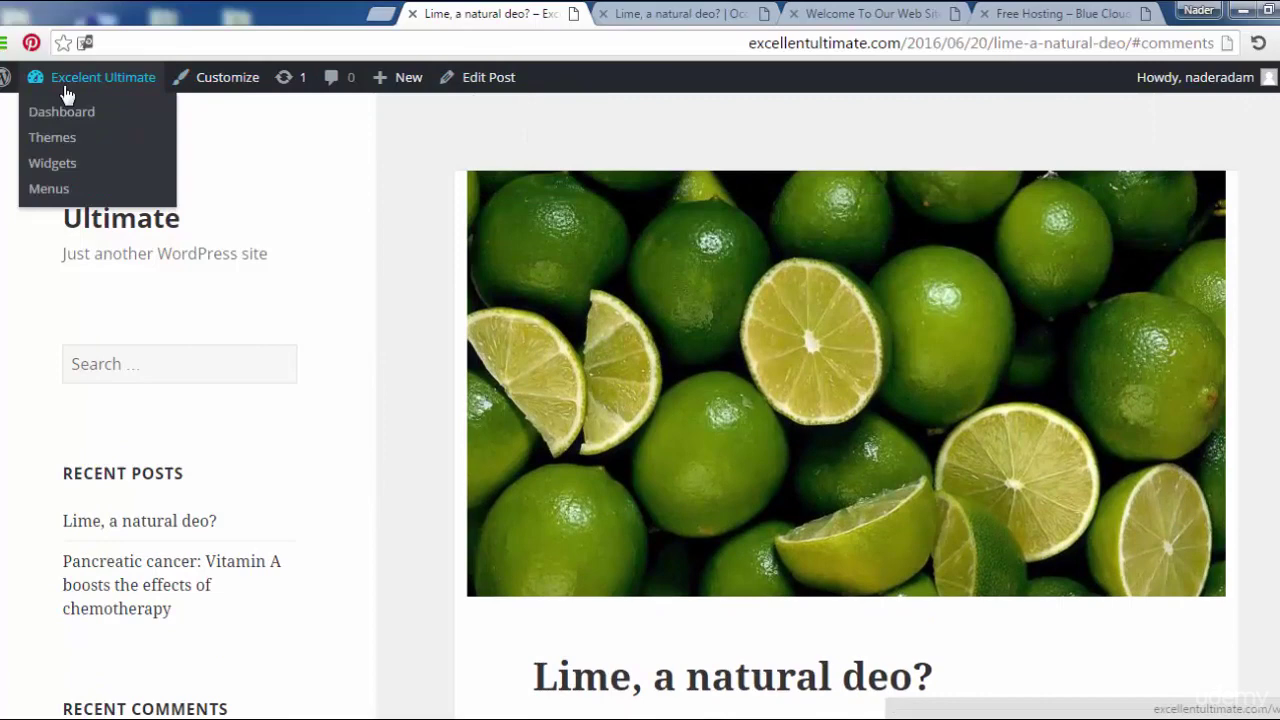
# Open the Lime post's editor from All Posts, then return to the Posts list.
pyautogui.click(64, 116)
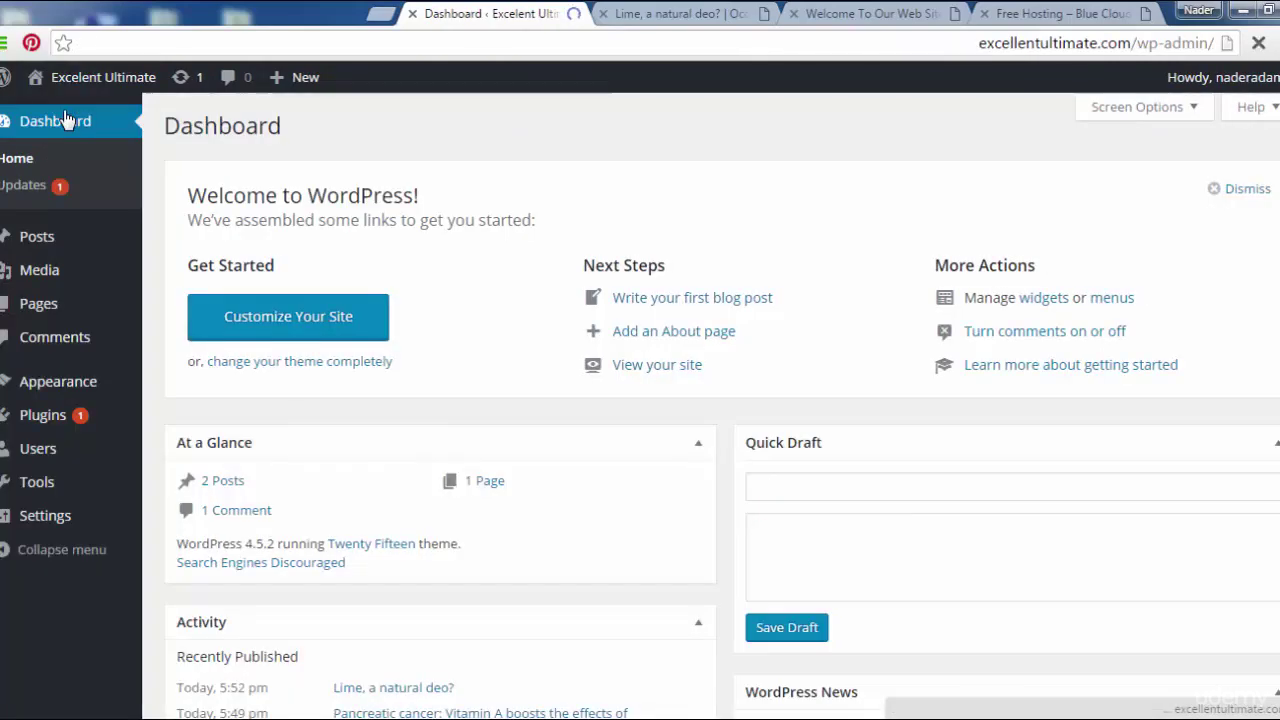
pyautogui.moveTo(37, 236)
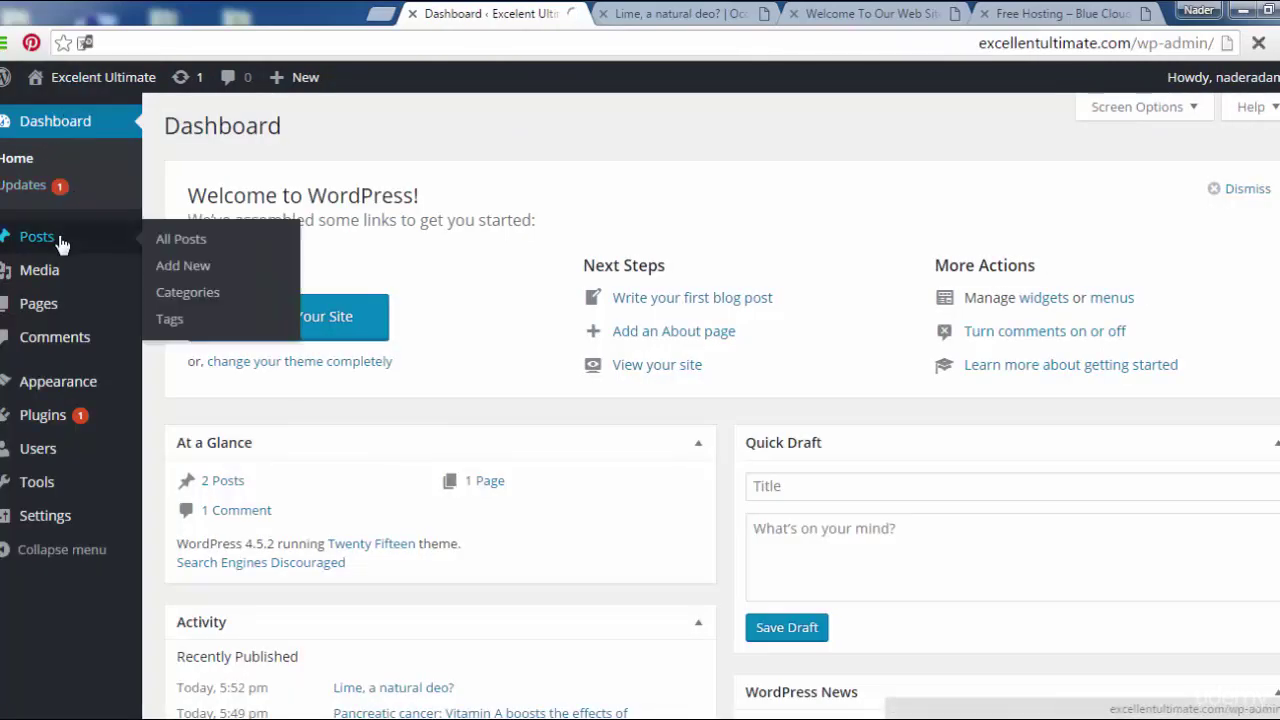
pyautogui.click(59, 240)
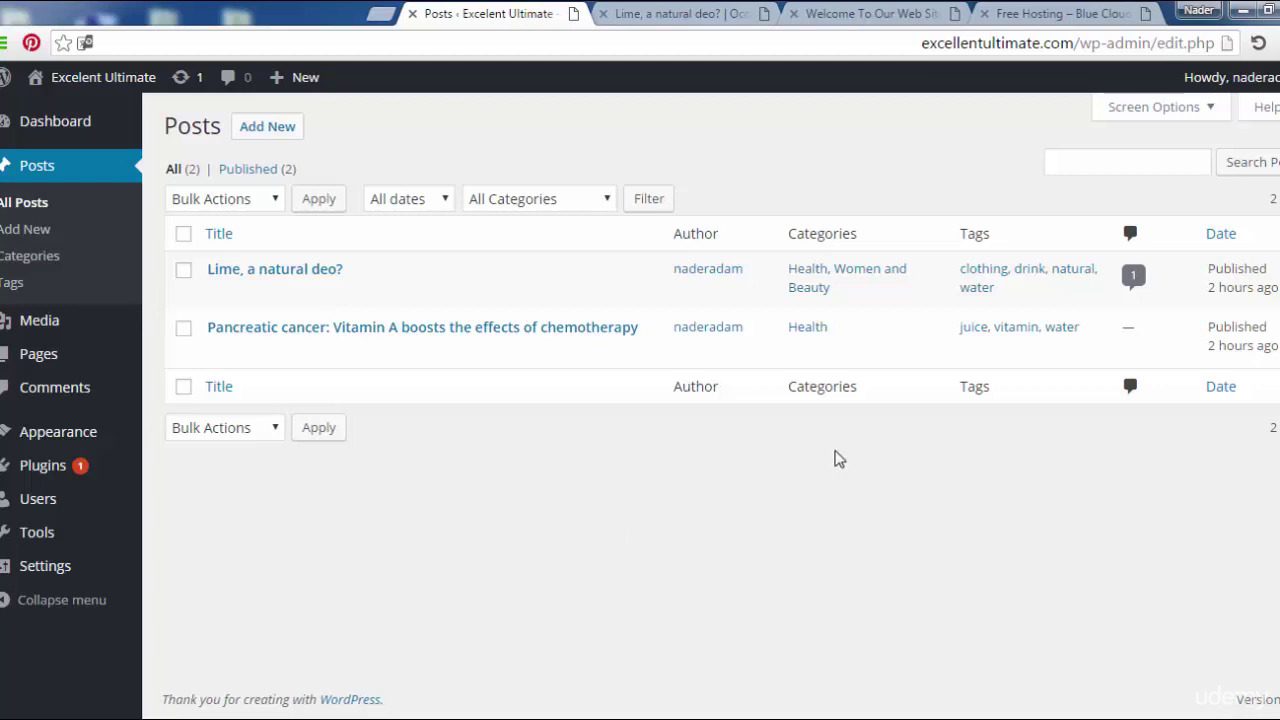
pyautogui.click(297, 271)
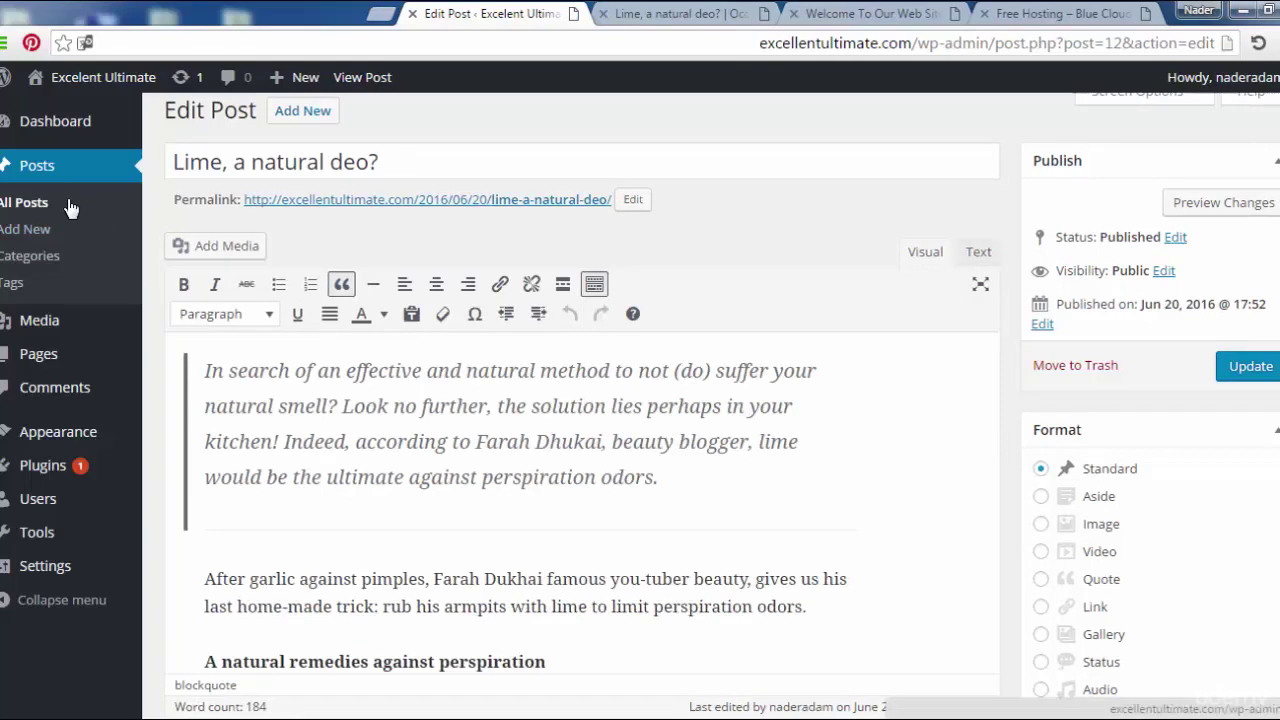
pyautogui.click(41, 173)
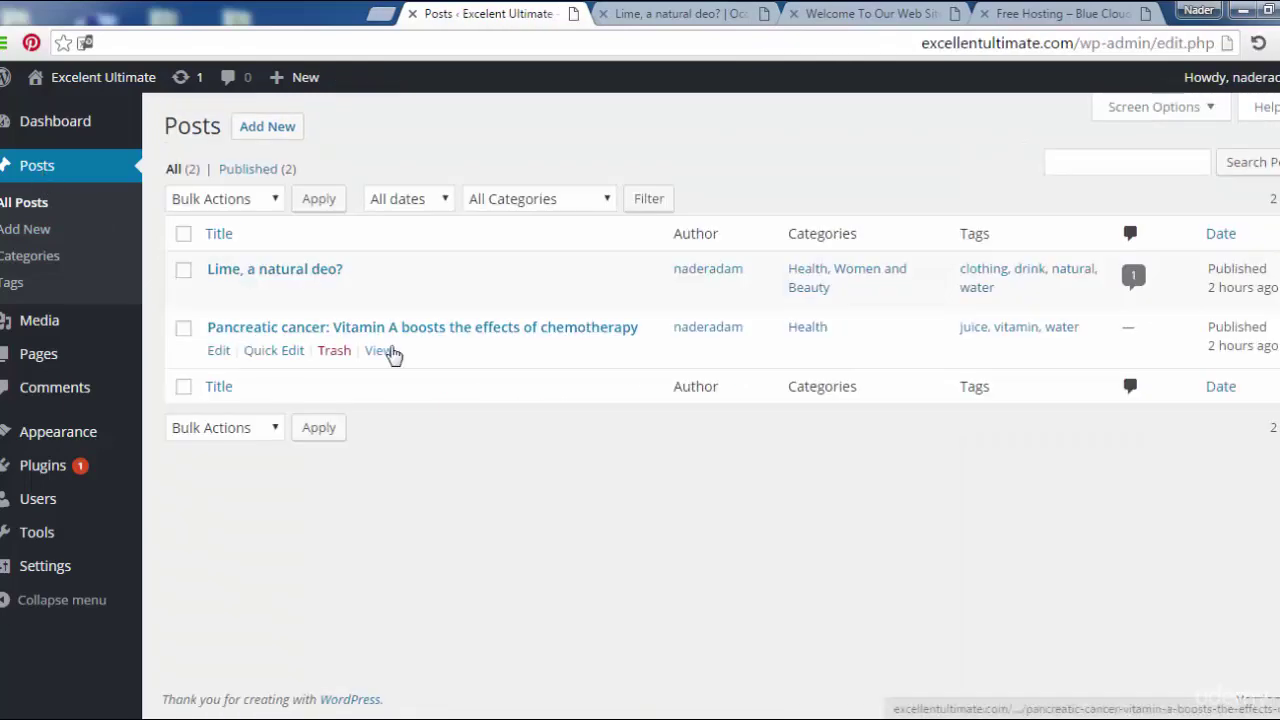
# Open the pancreatic cancer post and show its Discussion box through Screen Options.
pyautogui.click(538, 334)
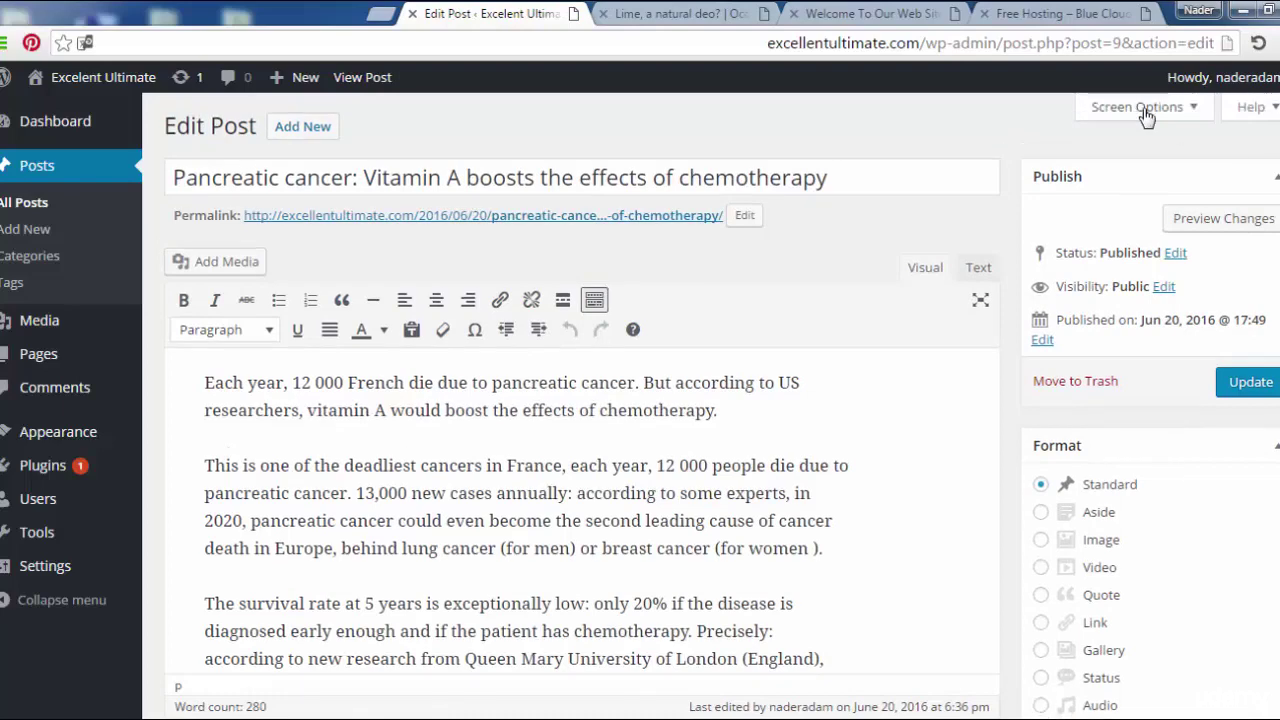
pyautogui.click(1145, 108)
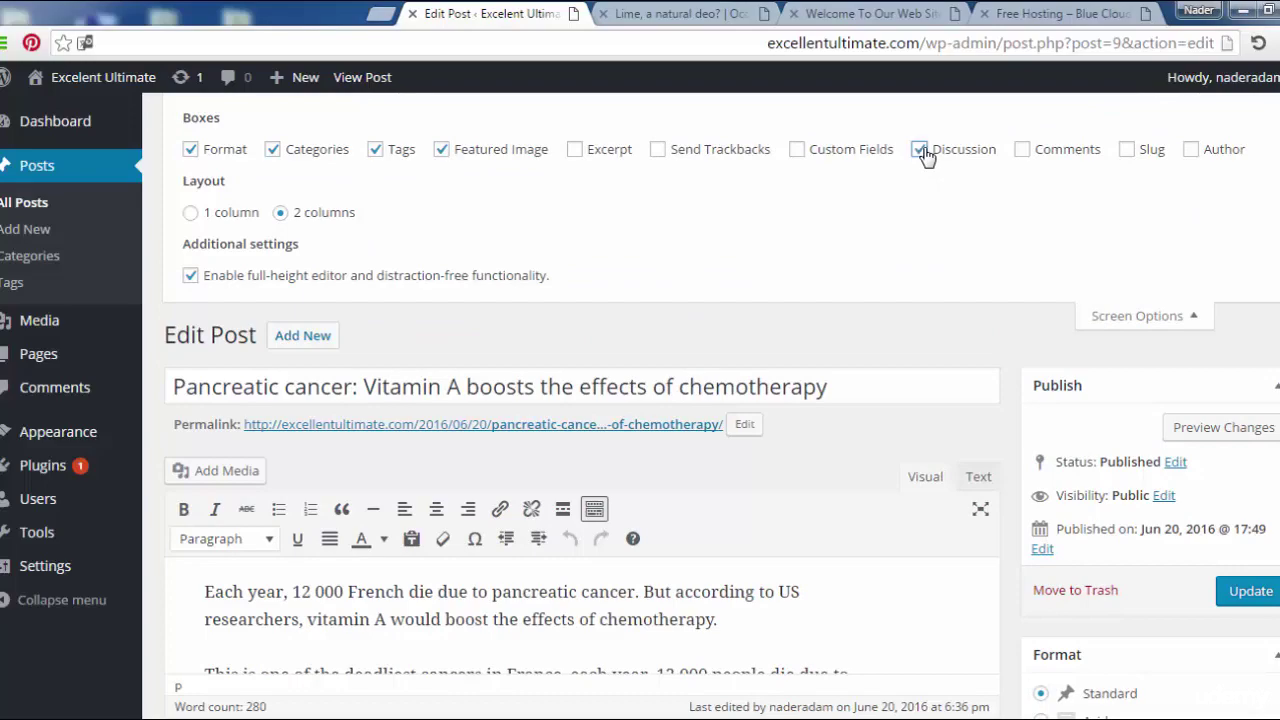
pyautogui.scroll(-1, 580, 450)
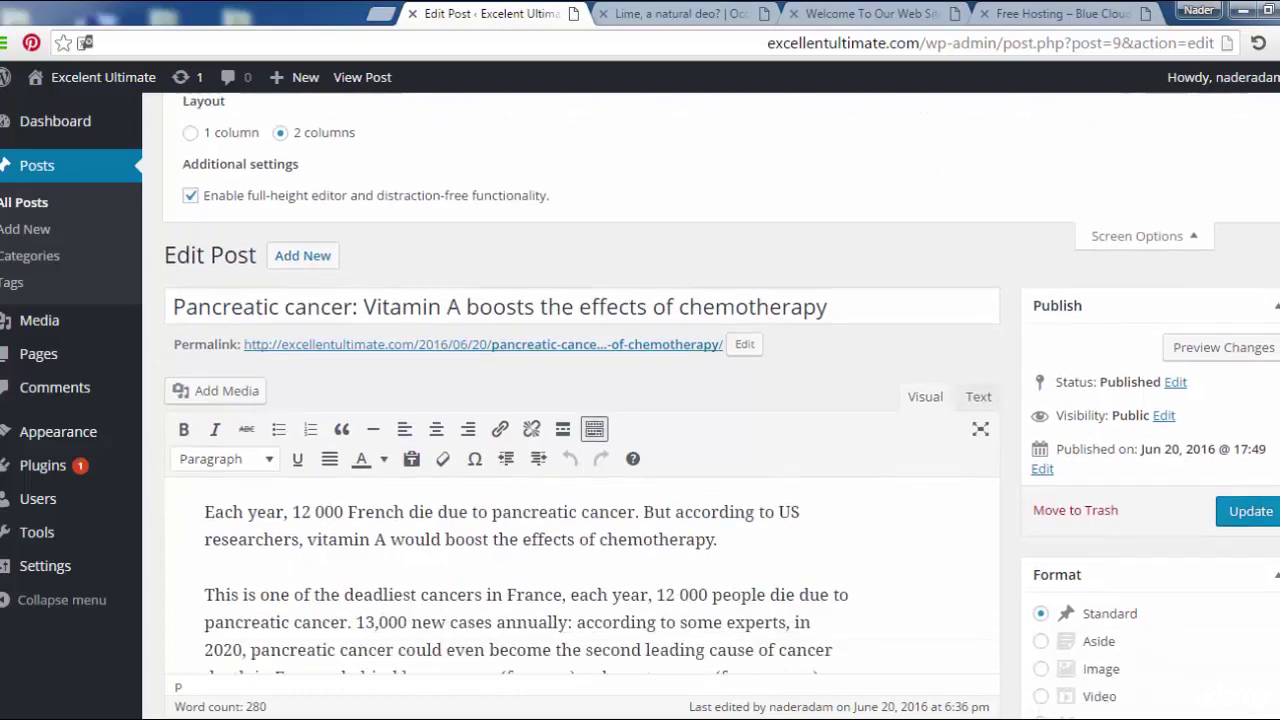
pyautogui.scroll(-3, 580, 450)
pyautogui.scroll(-4, 580, 450)
pyautogui.scroll(-2, 580, 450)
pyautogui.scroll(-2, 580, 450)
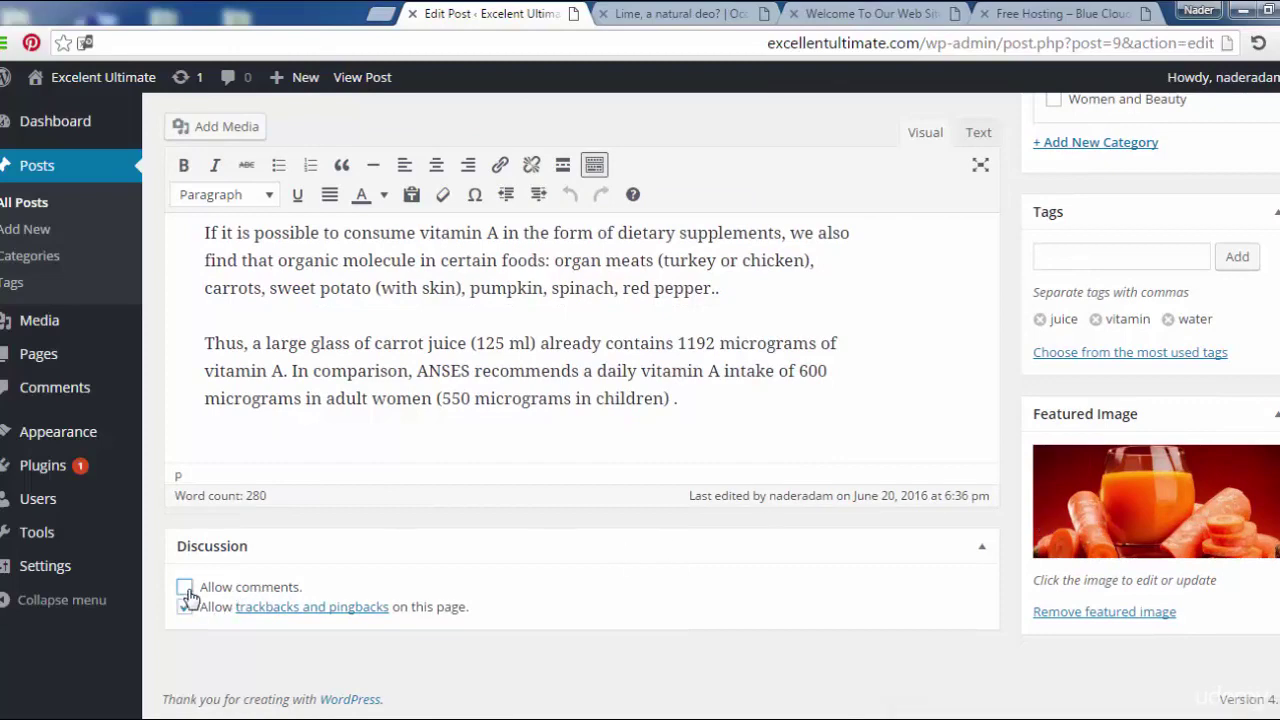
pyautogui.scroll(3, 640, 400)
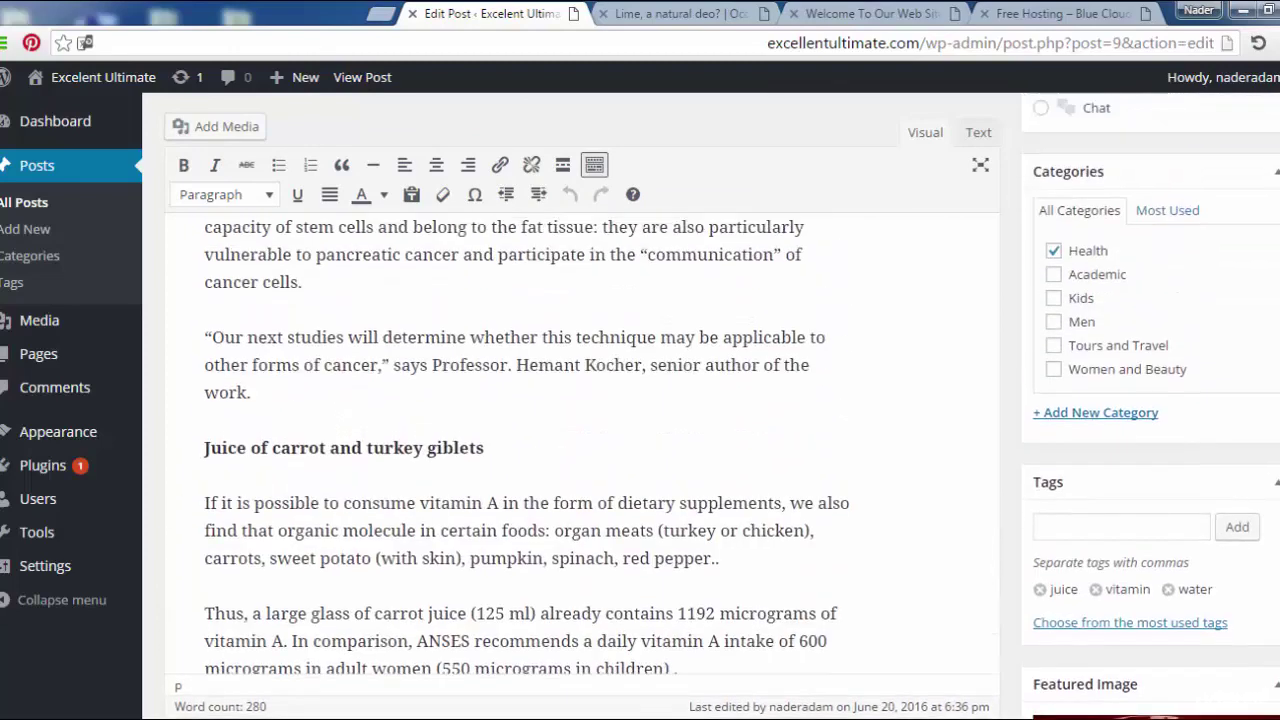
pyautogui.scroll(3, 640, 400)
pyautogui.scroll(2, 640, 400)
pyautogui.scroll(1, 640, 400)
pyautogui.scroll(1, 1250, 320)
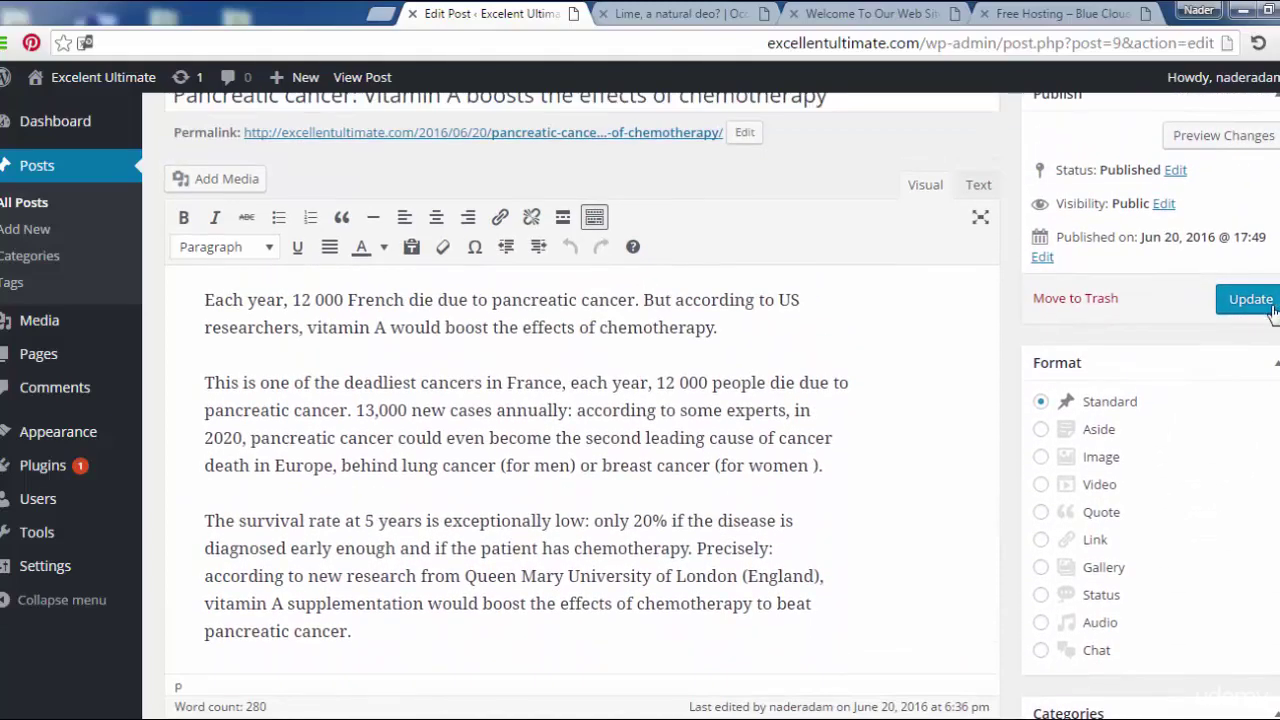
# Update the pancreatic cancer post, then view it live and confirm no comment form appears below it.
pyautogui.click(1255, 300)
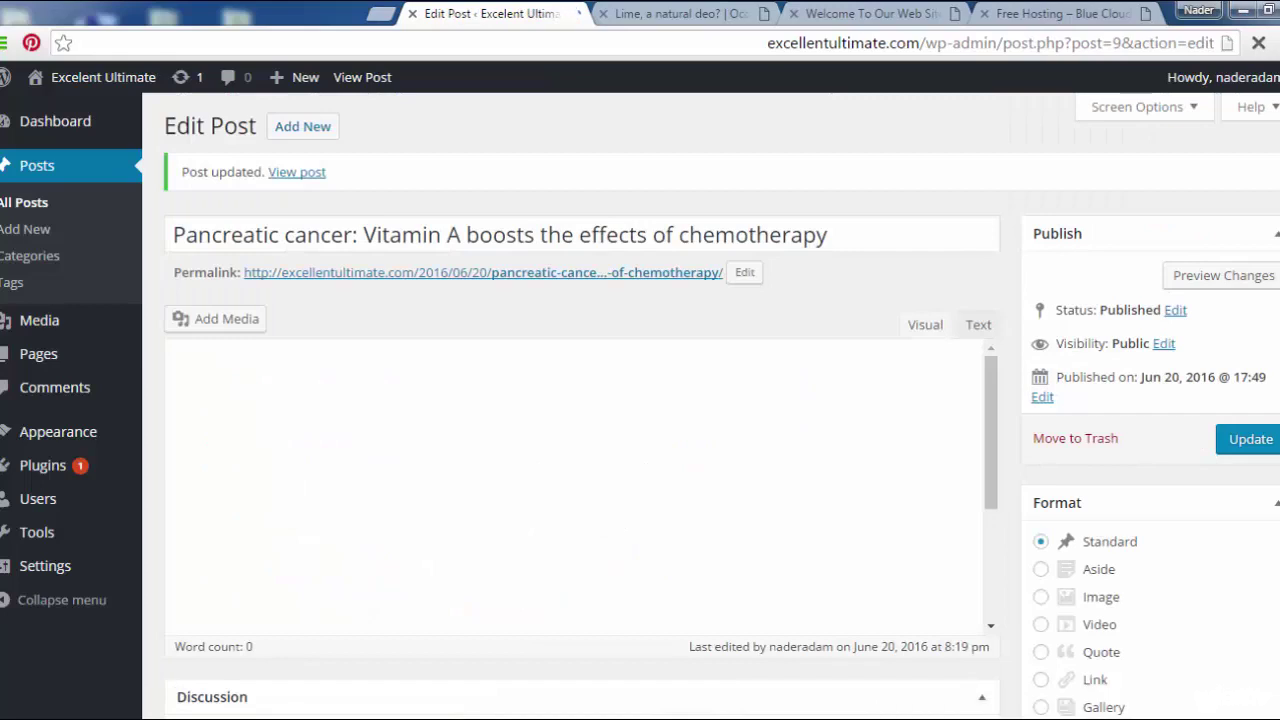
pyautogui.scroll(1, 1038, 170)
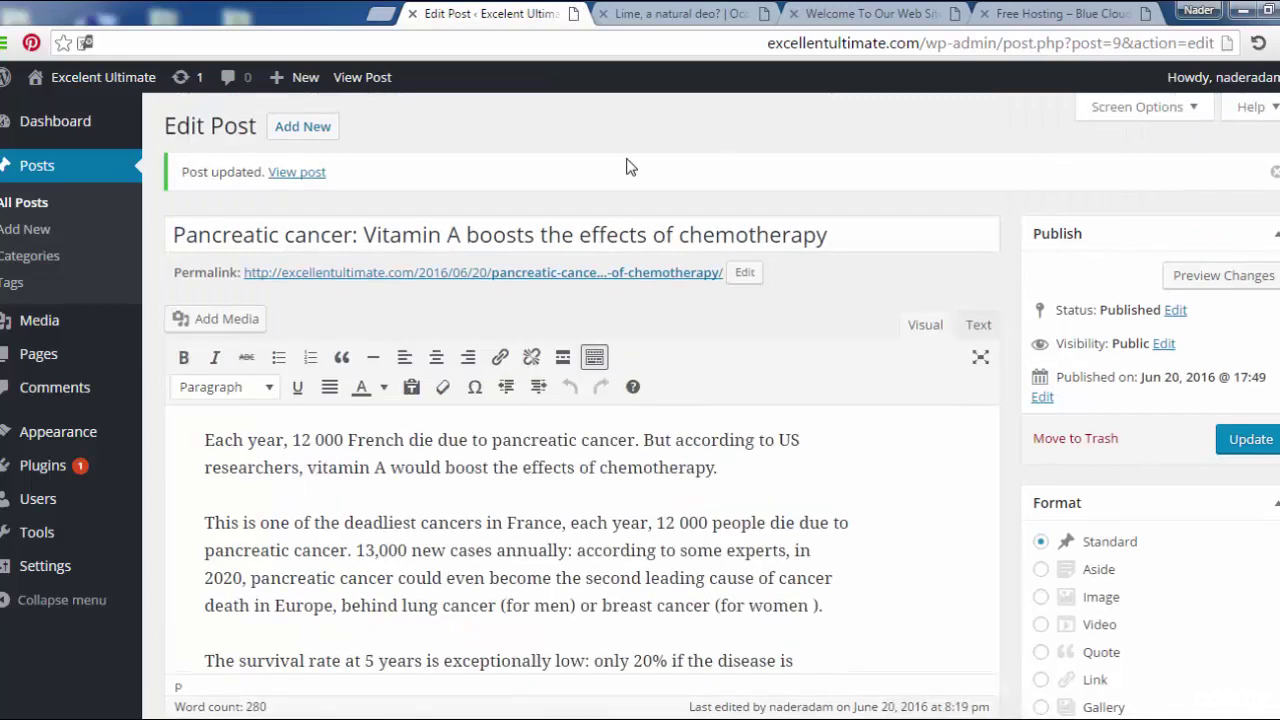
pyautogui.click(364, 84)
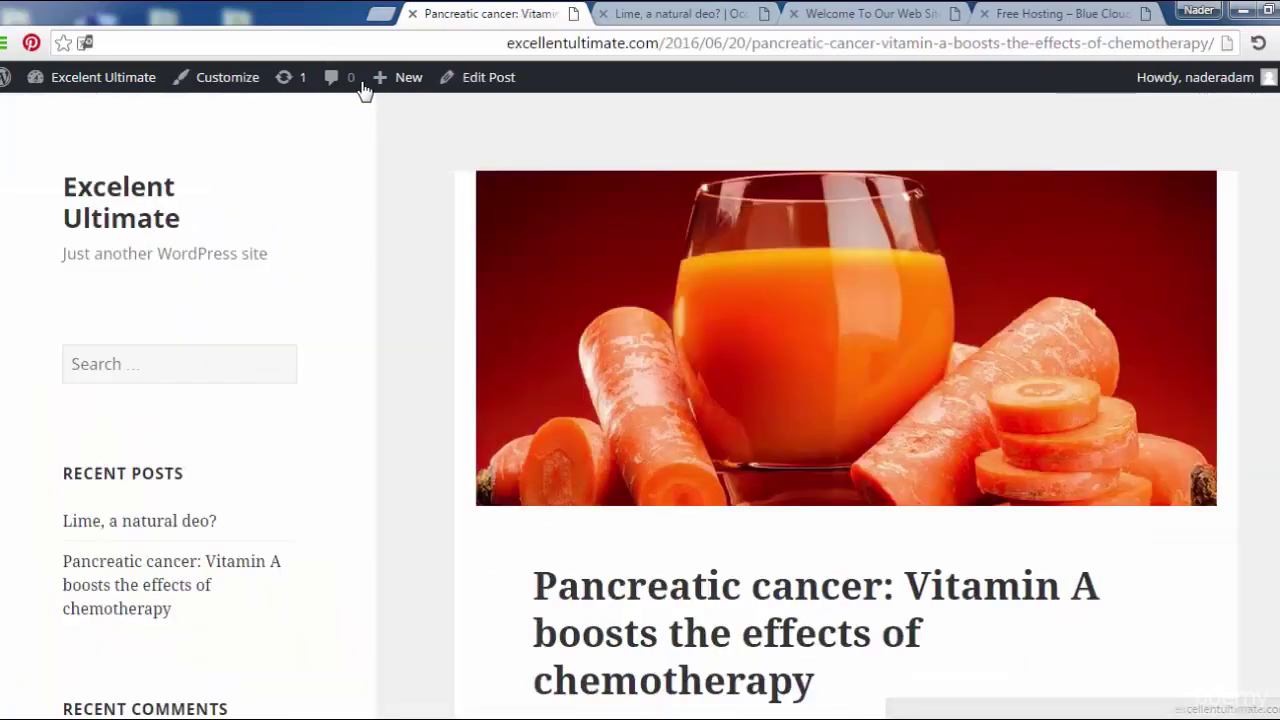
pyautogui.scroll(-3, 846, 400)
pyautogui.scroll(-4, 846, 400)
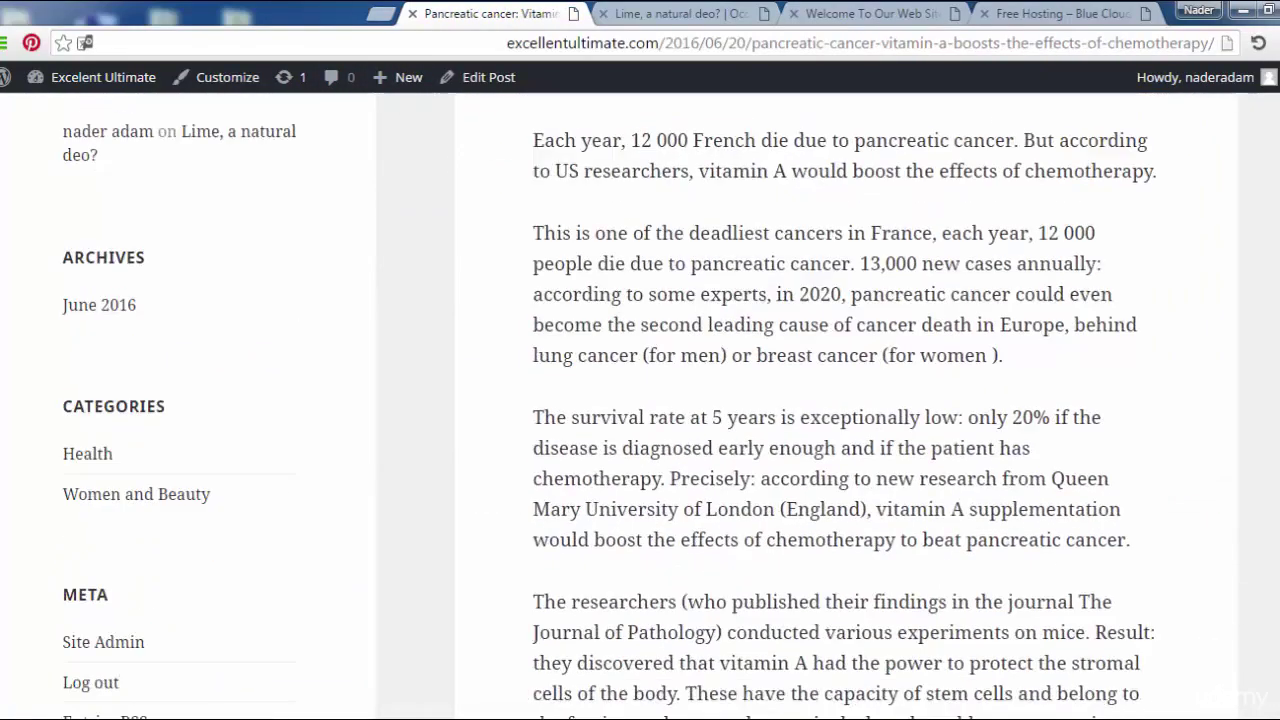
pyautogui.scroll(-4, 846, 400)
pyautogui.scroll(-3, 846, 400)
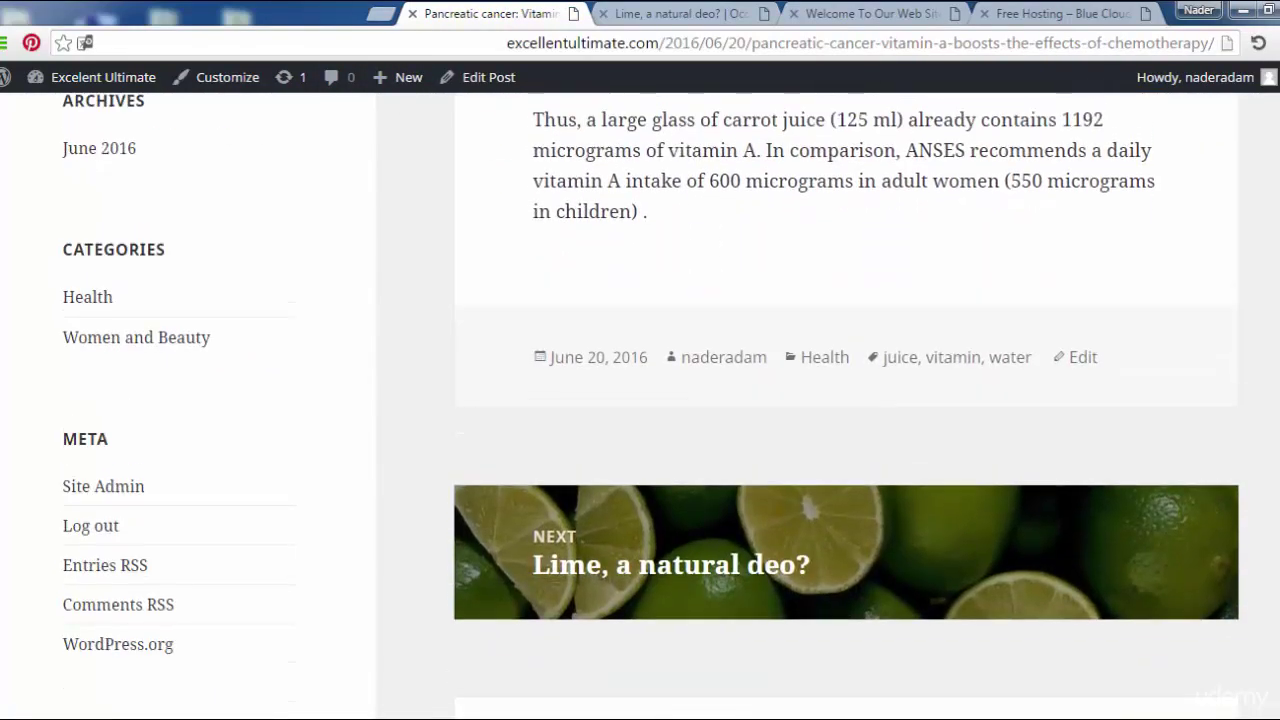
pyautogui.scroll(-1, 846, 400)
pyautogui.scroll(2, 846, 400)
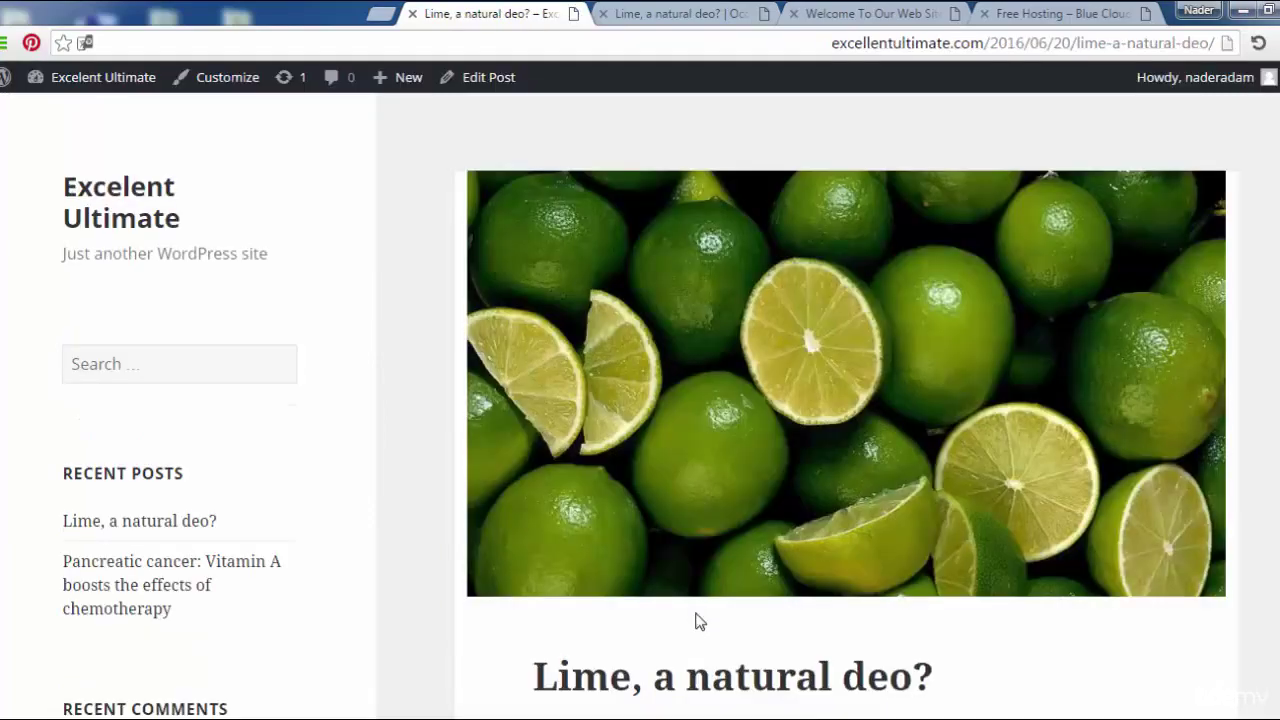
# Check that the 'Lime, a natural deo?' post still has a working Leave a Reply comment box.
pyautogui.scroll(-1, 640, 400)
pyautogui.scroll(-10, 640, 400)
pyautogui.scroll(-5, 640, 400)
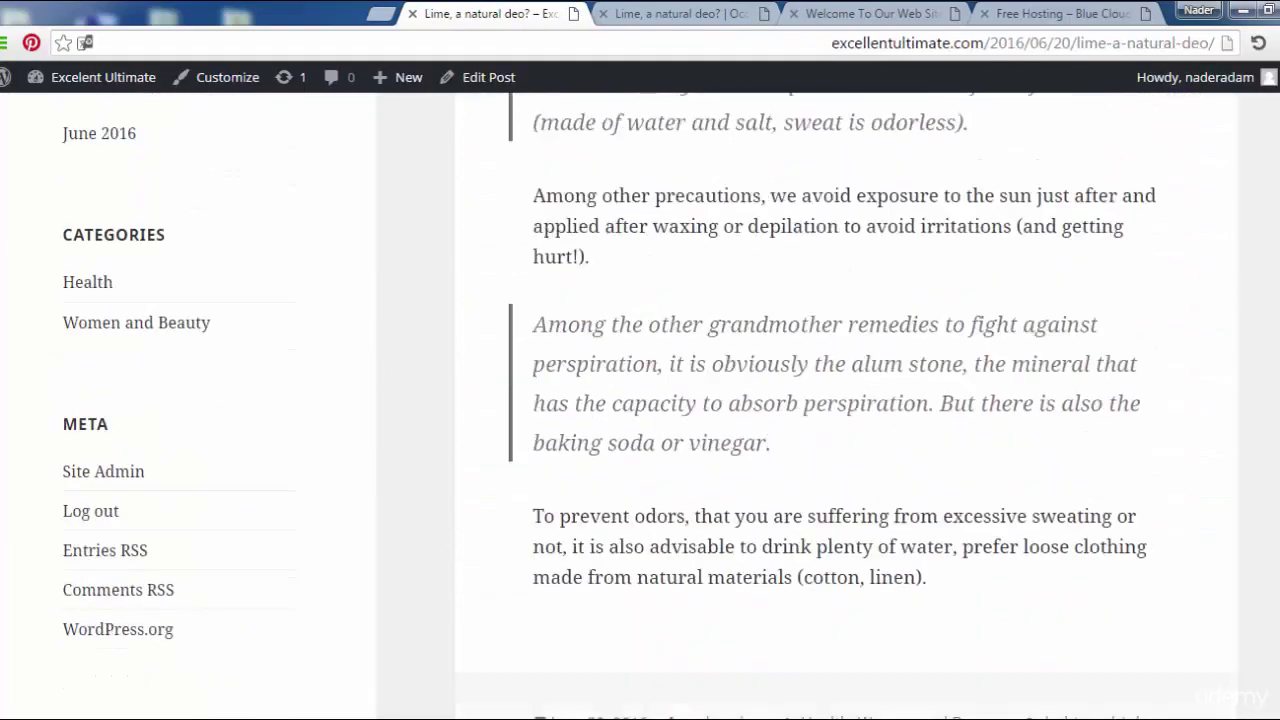
pyautogui.scroll(-5, 640, 400)
pyautogui.scroll(-2, 846, 400)
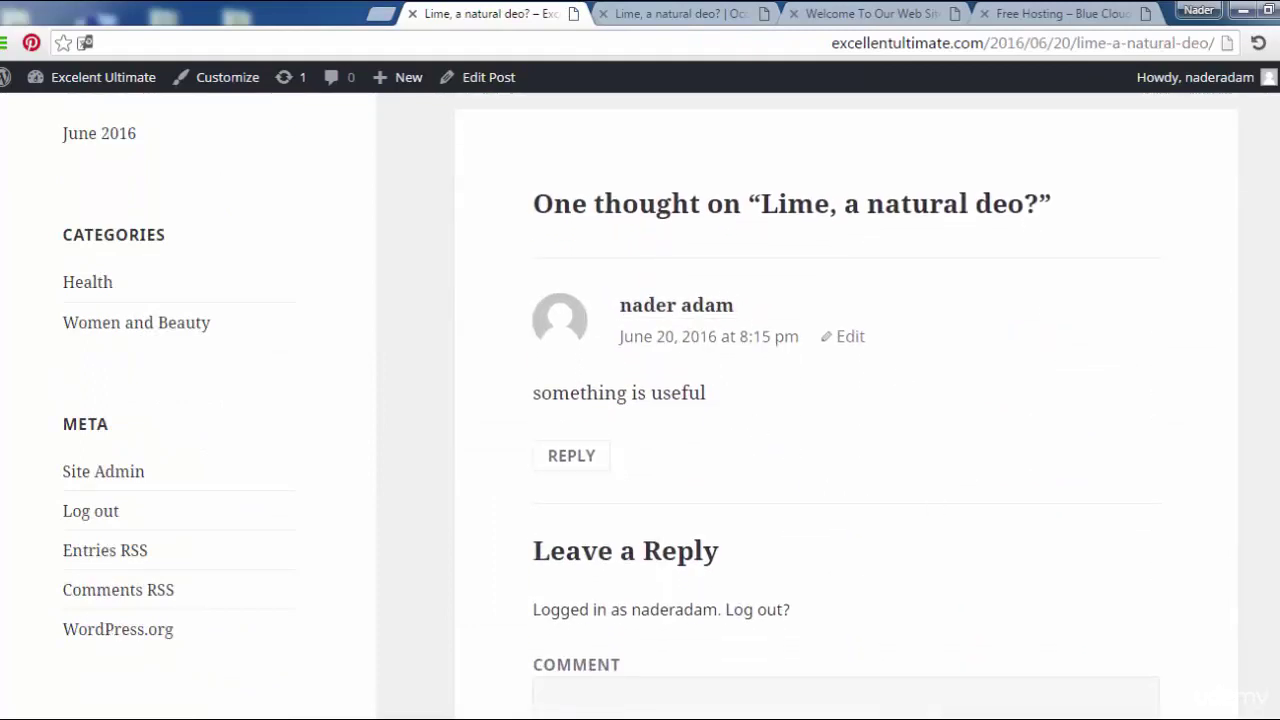
pyautogui.scroll(-2, 896, 363)
pyautogui.scroll(-2, 896, 363)
pyautogui.click(896, 363)
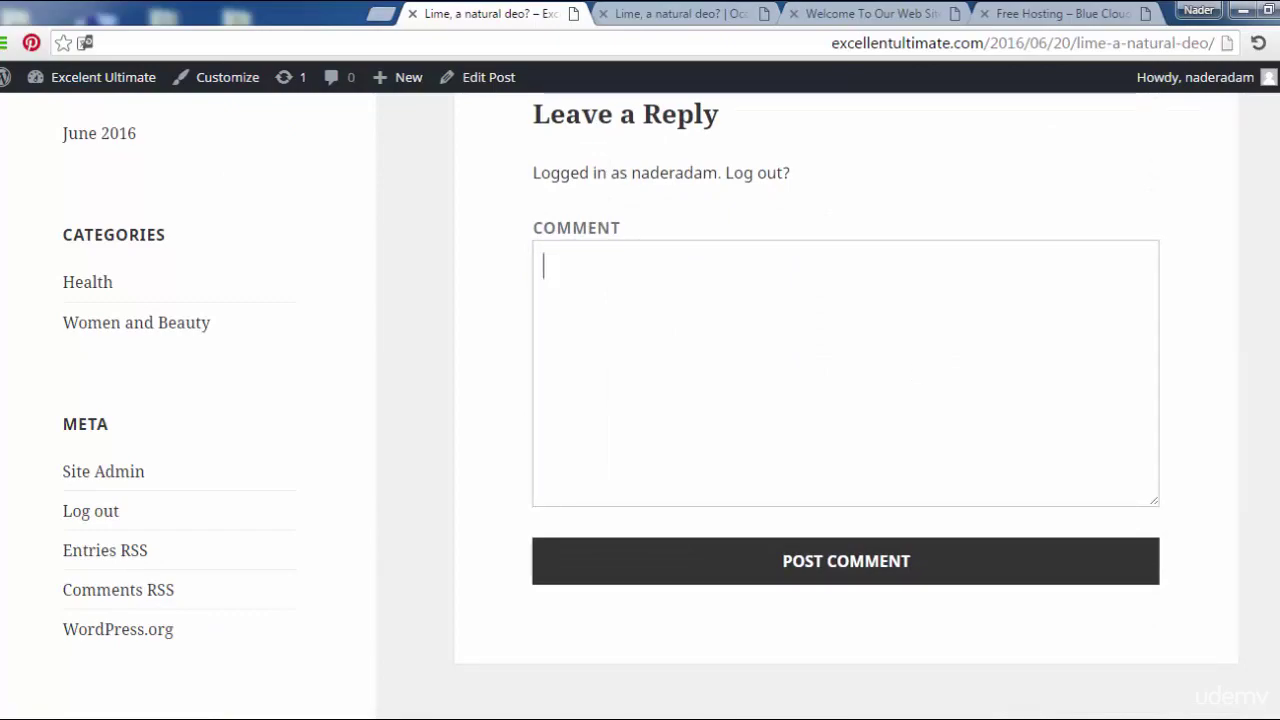
pyautogui.scroll(-1, 846, 400)
pyautogui.scroll(5, 846, 400)
pyautogui.scroll(5, 846, 400)
pyautogui.scroll(4, 846, 400)
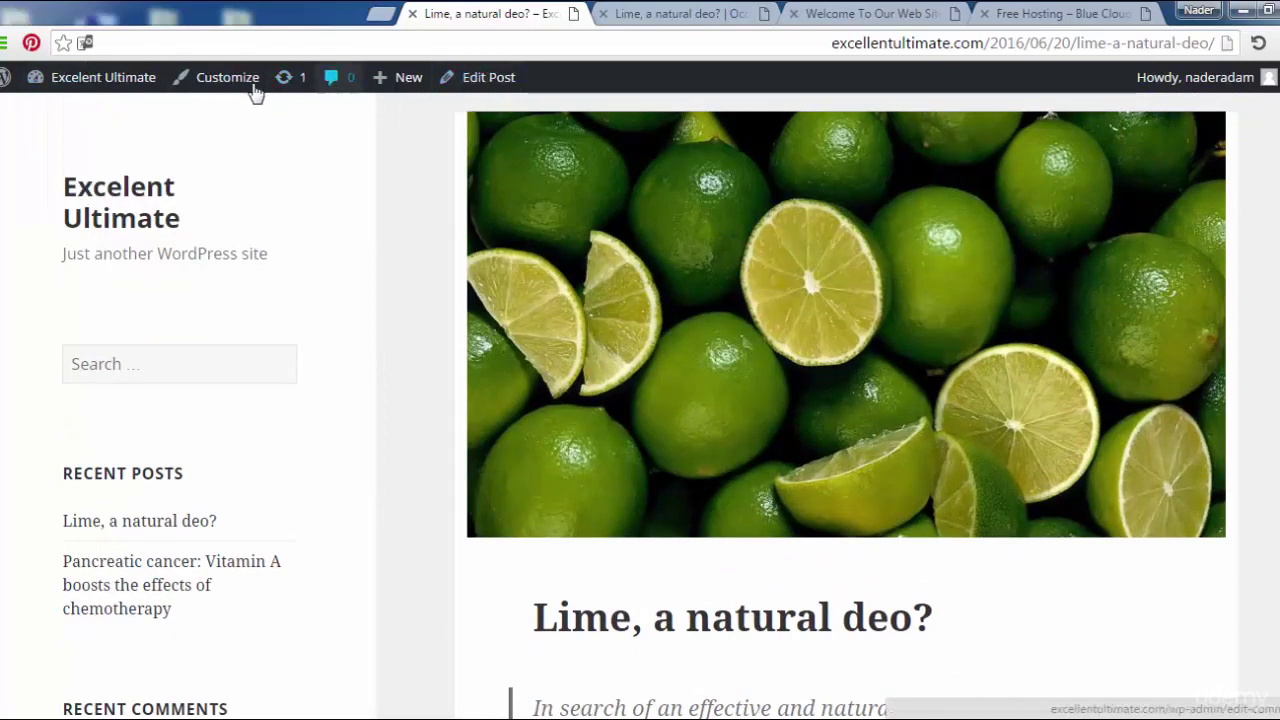
pyautogui.moveTo(103, 77)
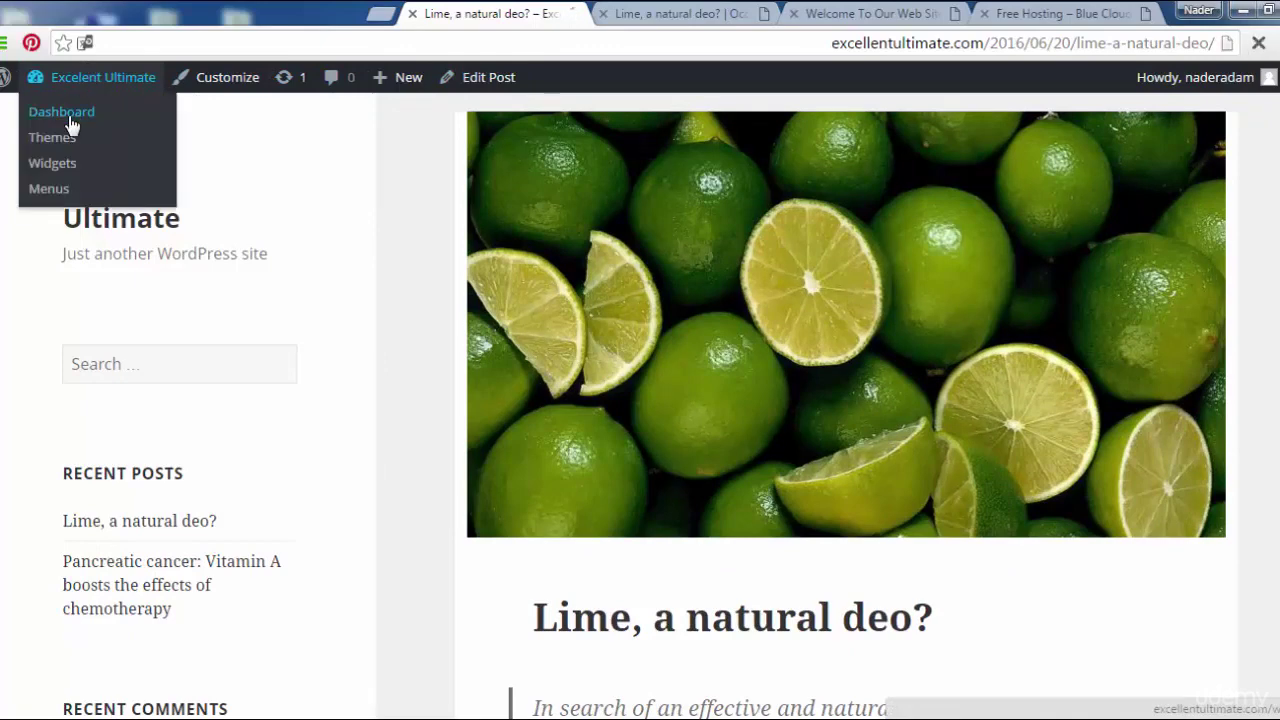
# Enable 'Users must be registered and logged in to comment' under Settings > Discussion.
pyautogui.click(62, 112)
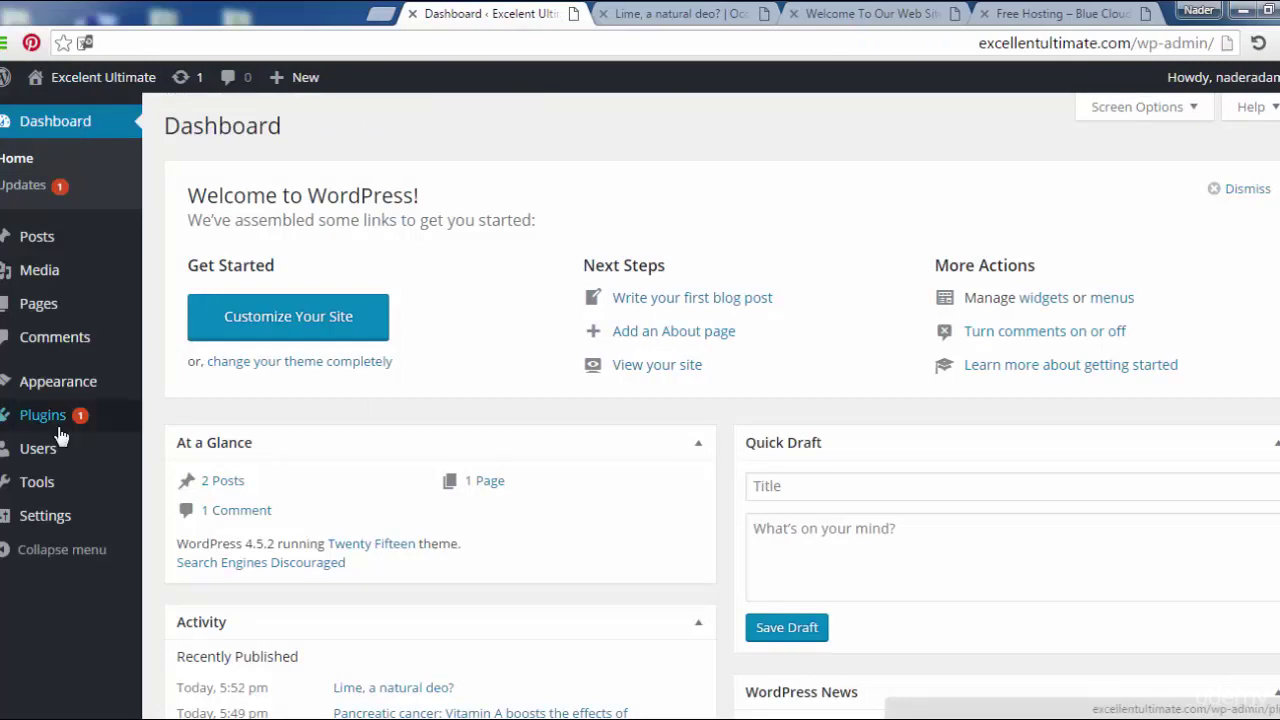
pyautogui.moveTo(45, 516)
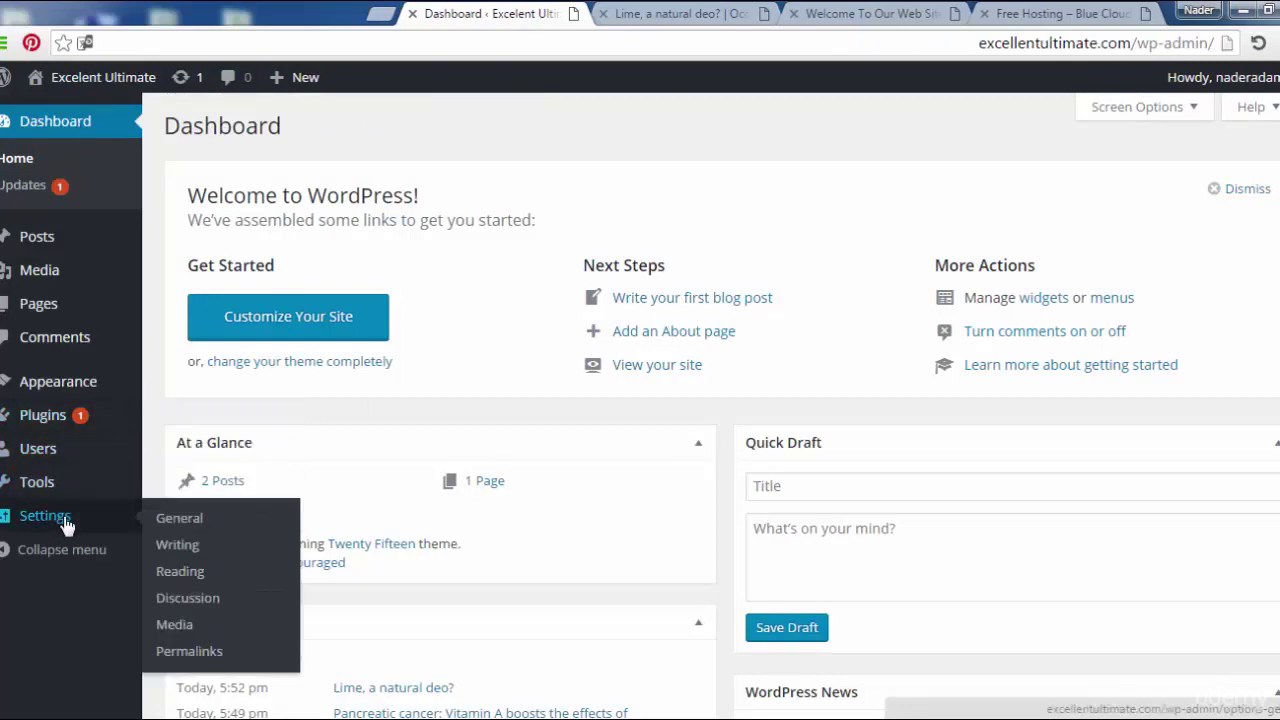
pyautogui.click(198, 607)
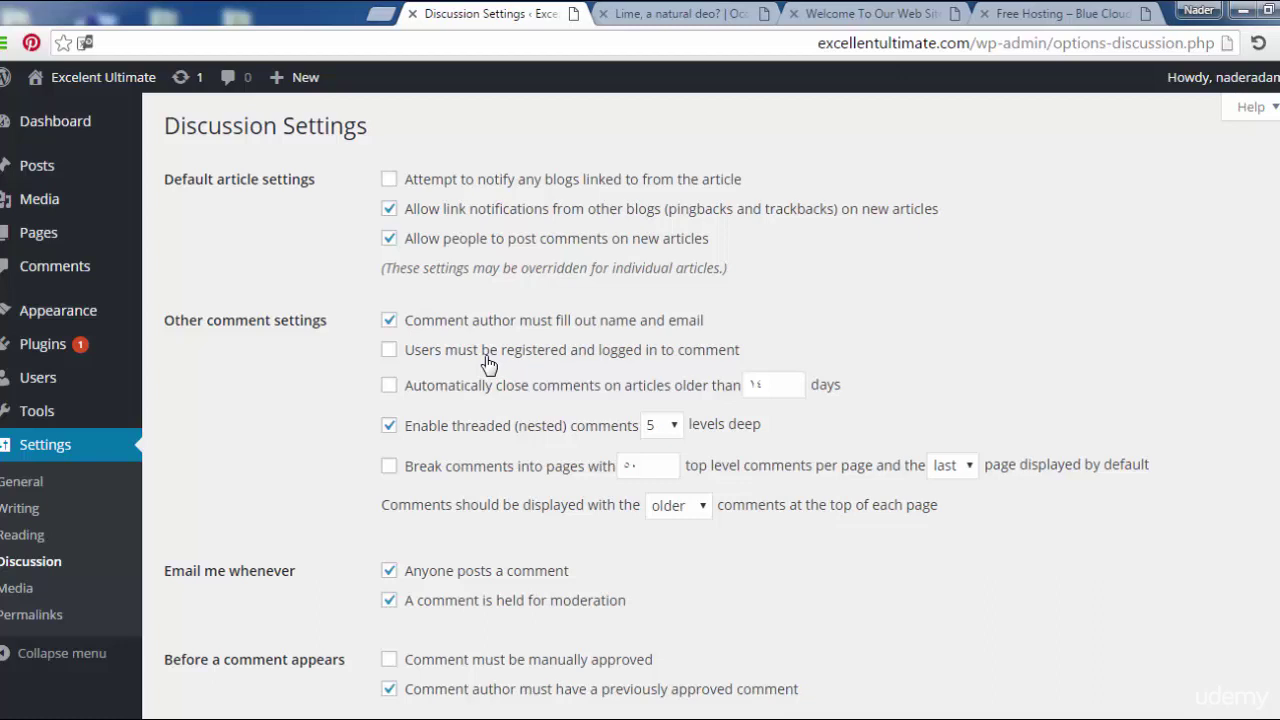
pyautogui.click(389, 352)
pyautogui.scroll(-3, 720, 400)
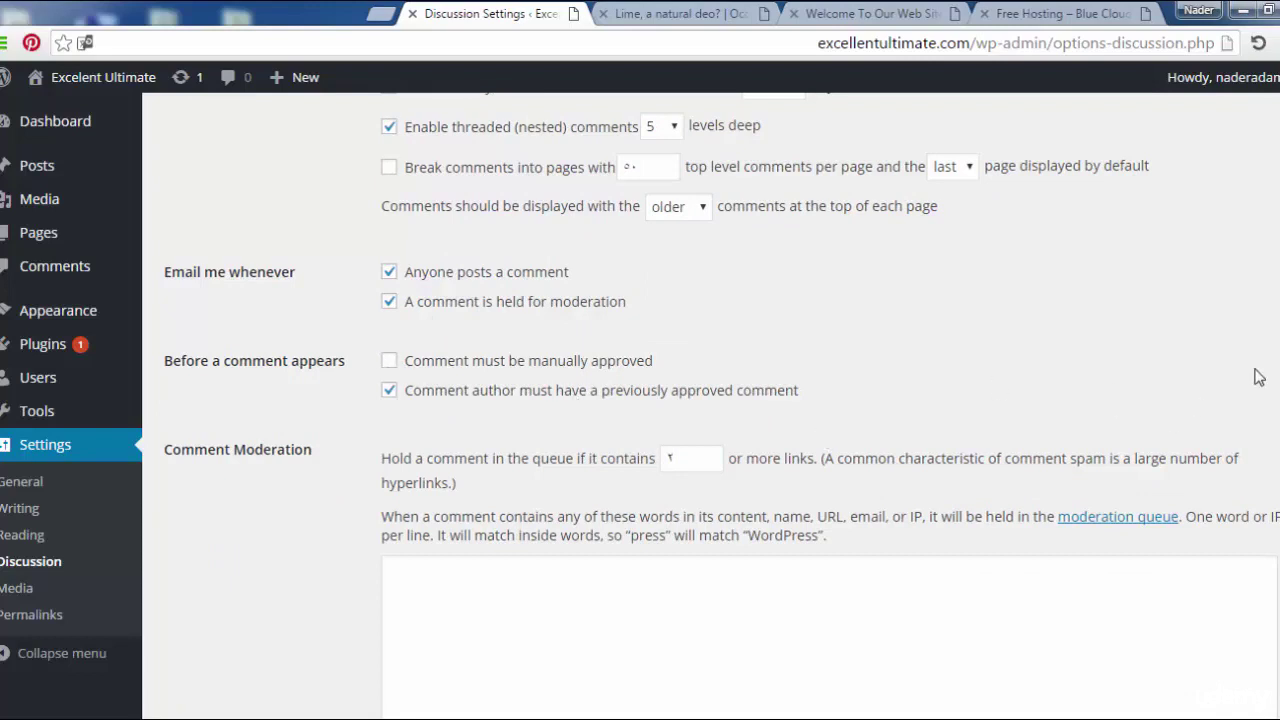
# Try the Identicon and Wavatar avatars, then save MonsterID as the default avatar.
pyautogui.scroll(-2, 1258, 378)
pyautogui.scroll(-2, 830, 400)
pyautogui.scroll(-2, 830, 400)
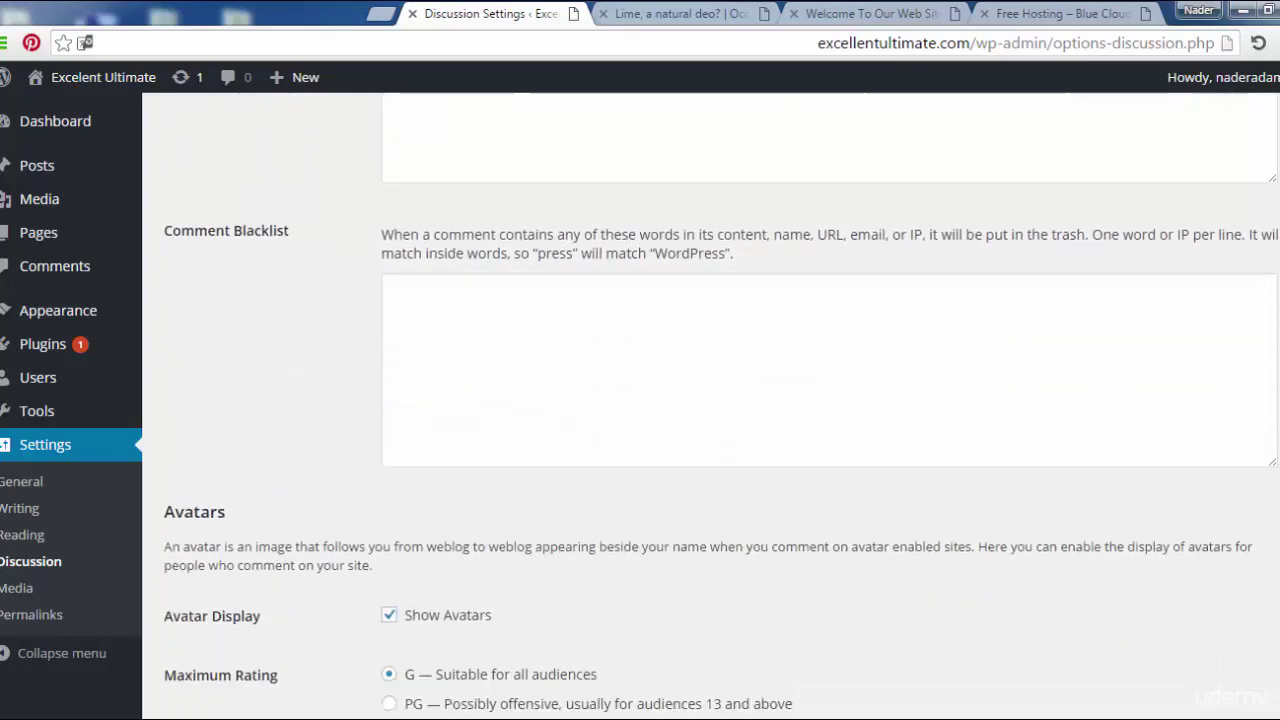
pyautogui.scroll(-3, 830, 400)
pyautogui.scroll(-1, 720, 400)
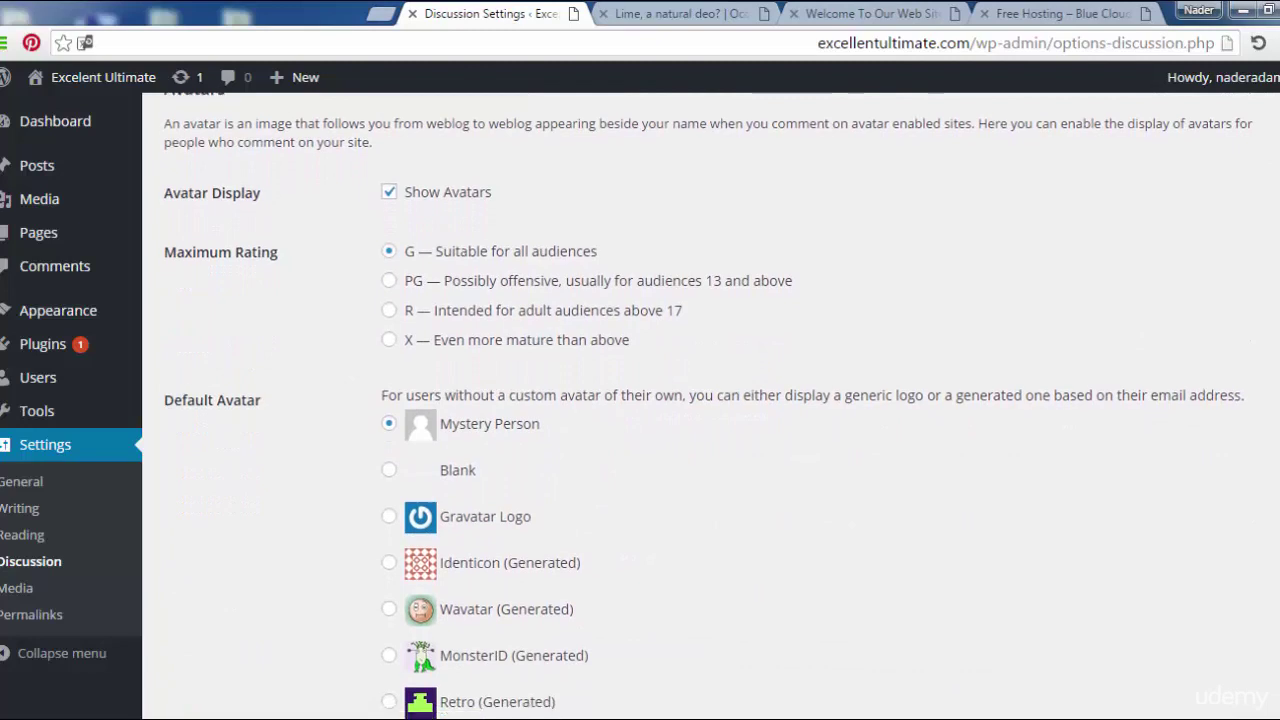
pyautogui.scroll(-2, 1023, 594)
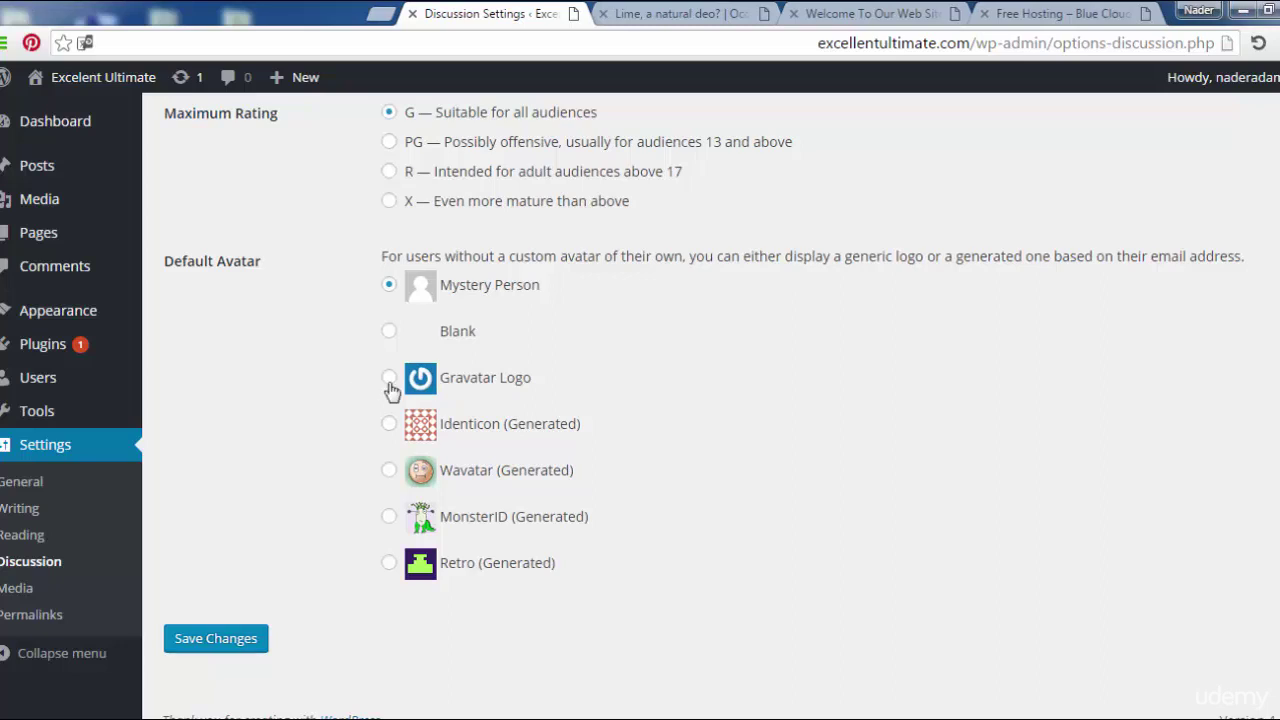
pyautogui.click(389, 424)
pyautogui.click(389, 471)
pyautogui.click(389, 517)
pyautogui.click(238, 641)
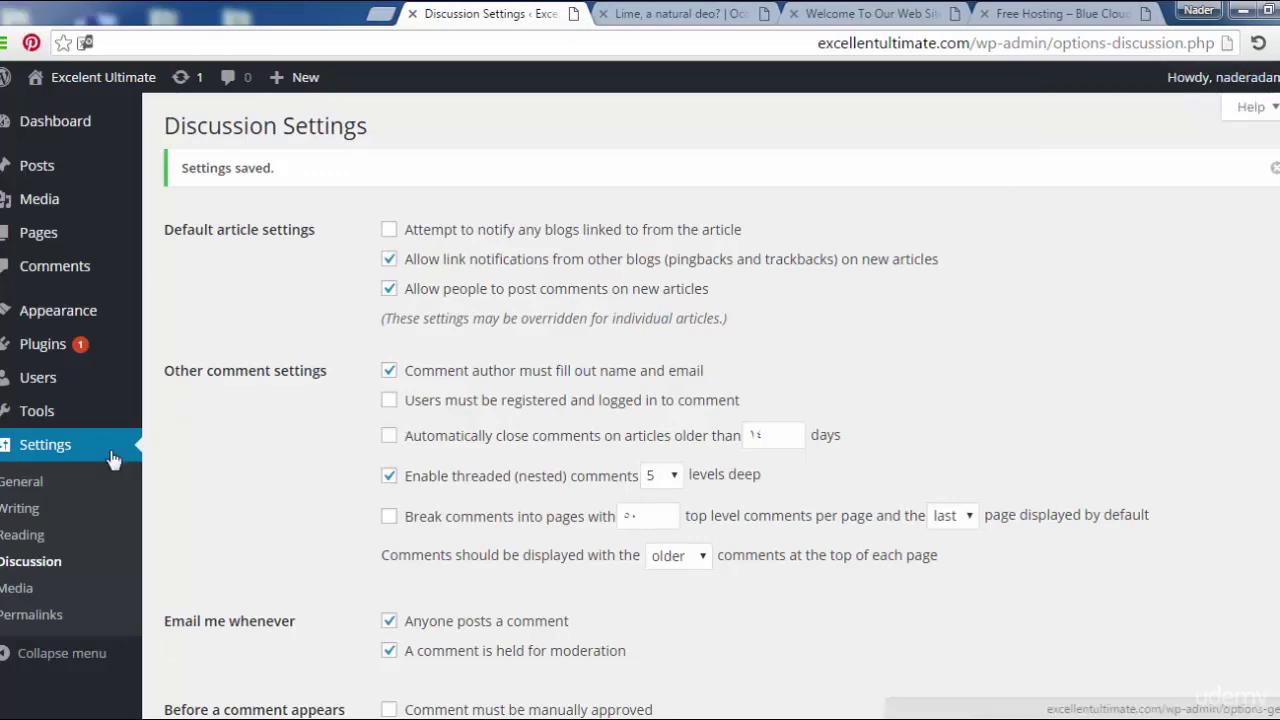
# Switch the default avatar to Gravatar Logo and save the discussion settings.
pyautogui.scroll(-1, 1250, 190)
pyautogui.scroll(-5, 710, 400)
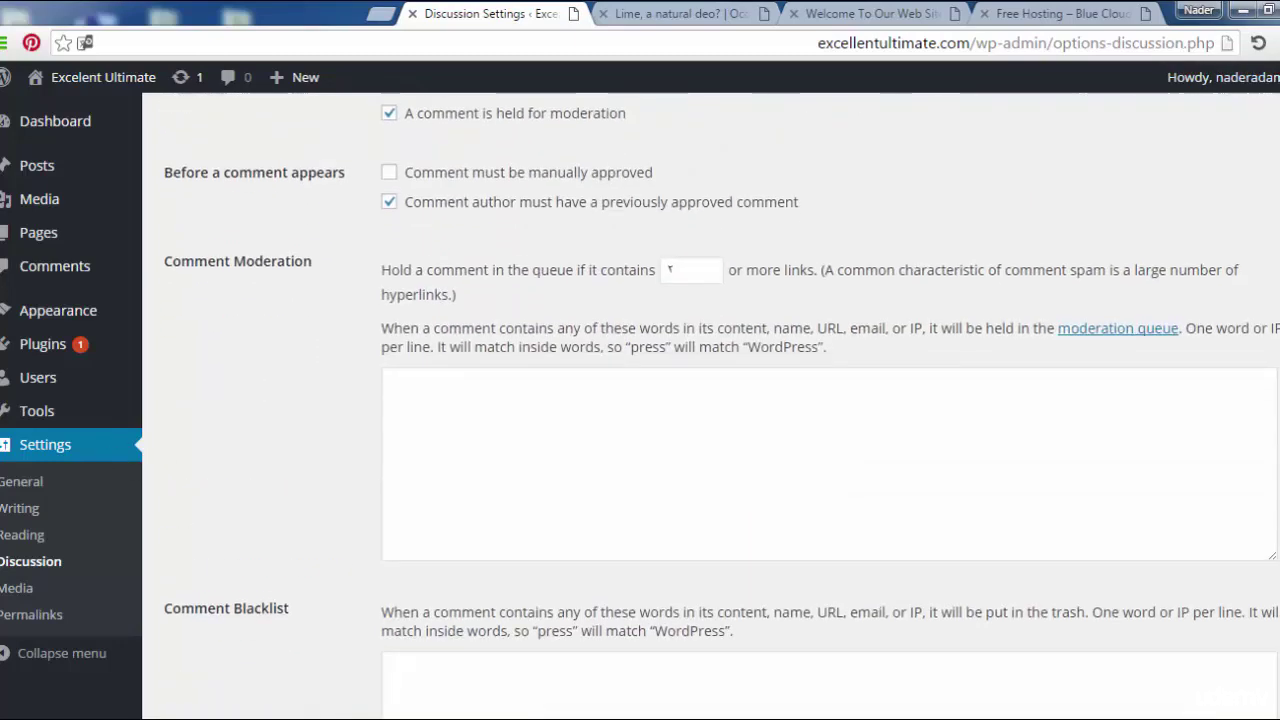
pyautogui.scroll(-4, 710, 400)
pyautogui.scroll(-5, 710, 400)
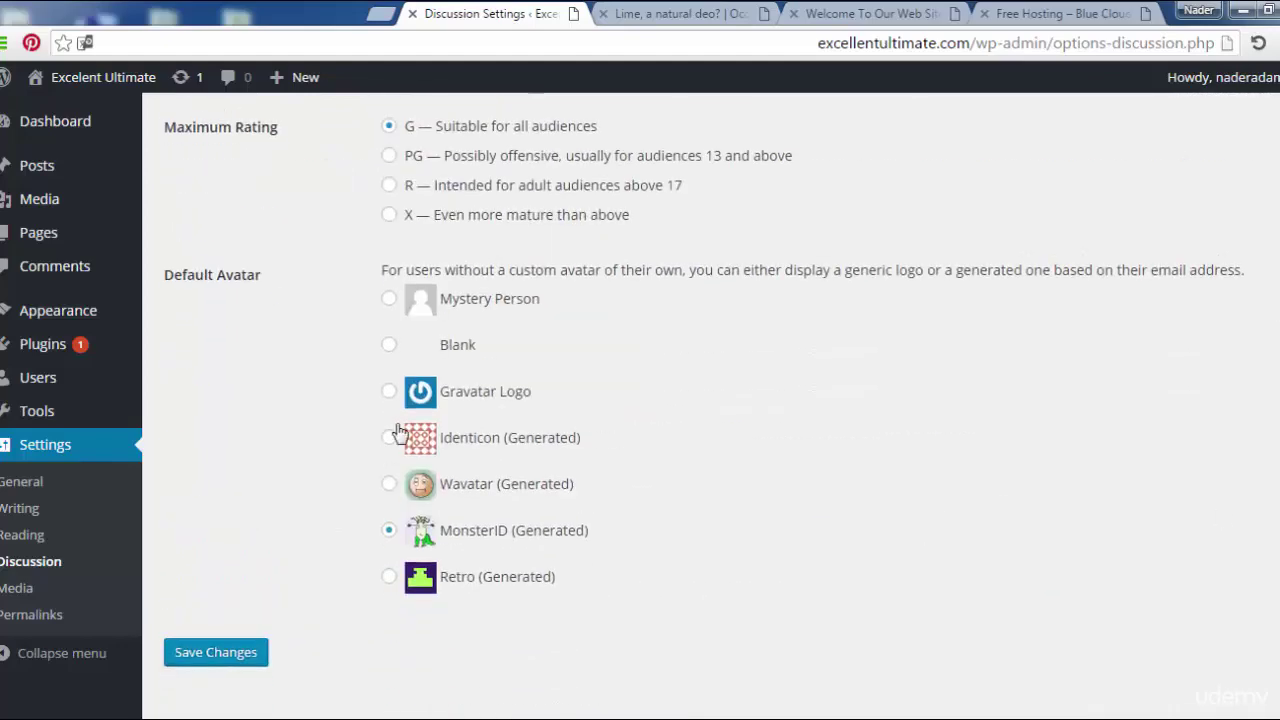
pyautogui.click(389, 392)
pyautogui.click(240, 668)
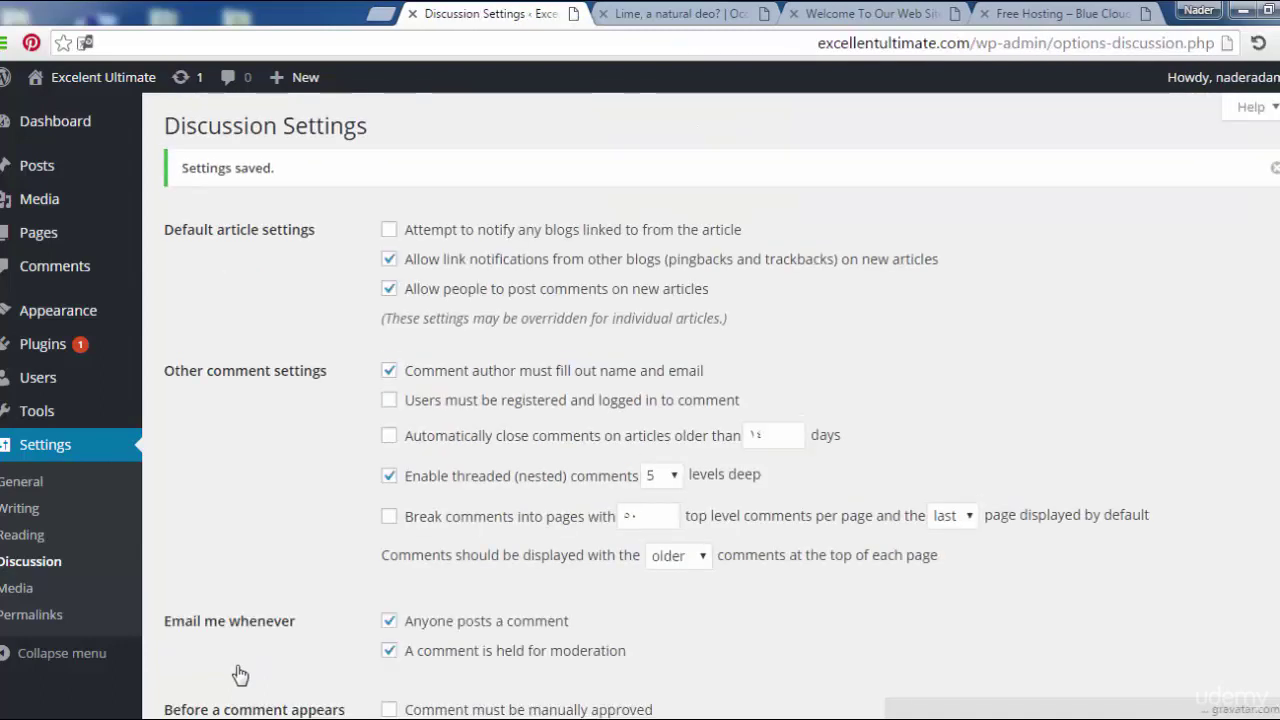
# Open the About Us page from the Pages list and check the editor for its Comments box.
pyautogui.moveTo(39, 232)
pyautogui.click(42, 244)
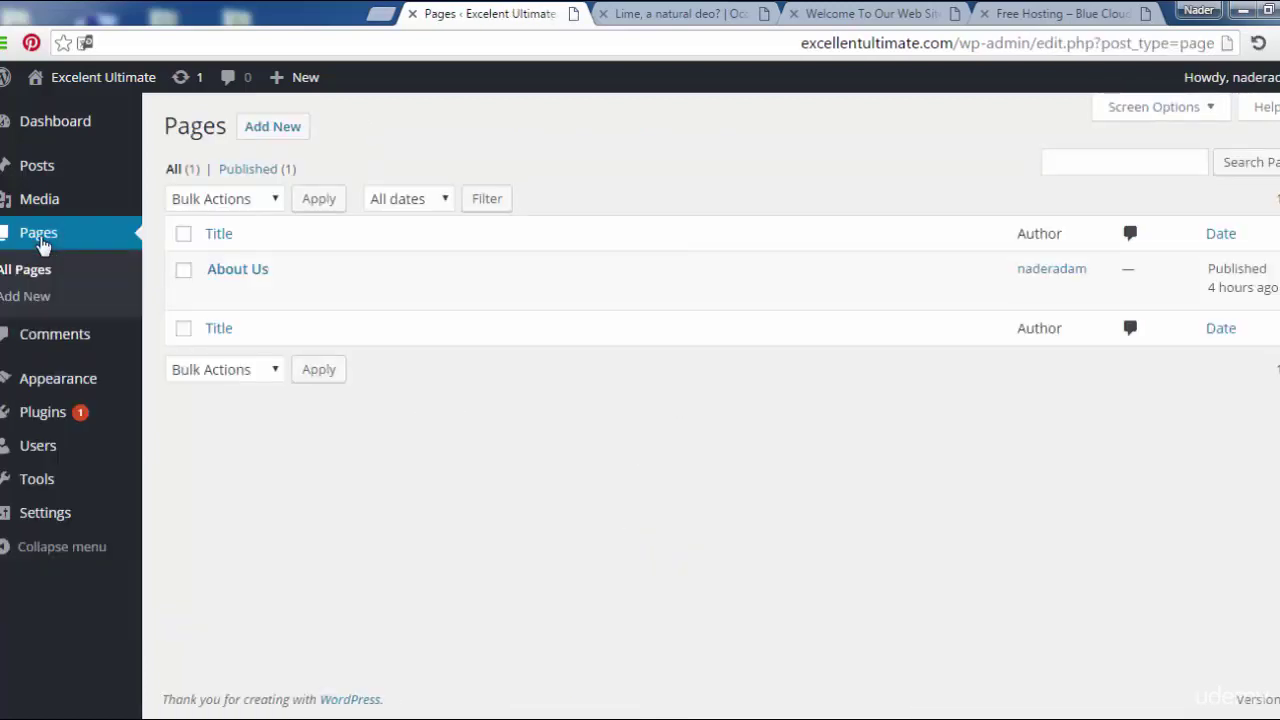
pyautogui.click(246, 272)
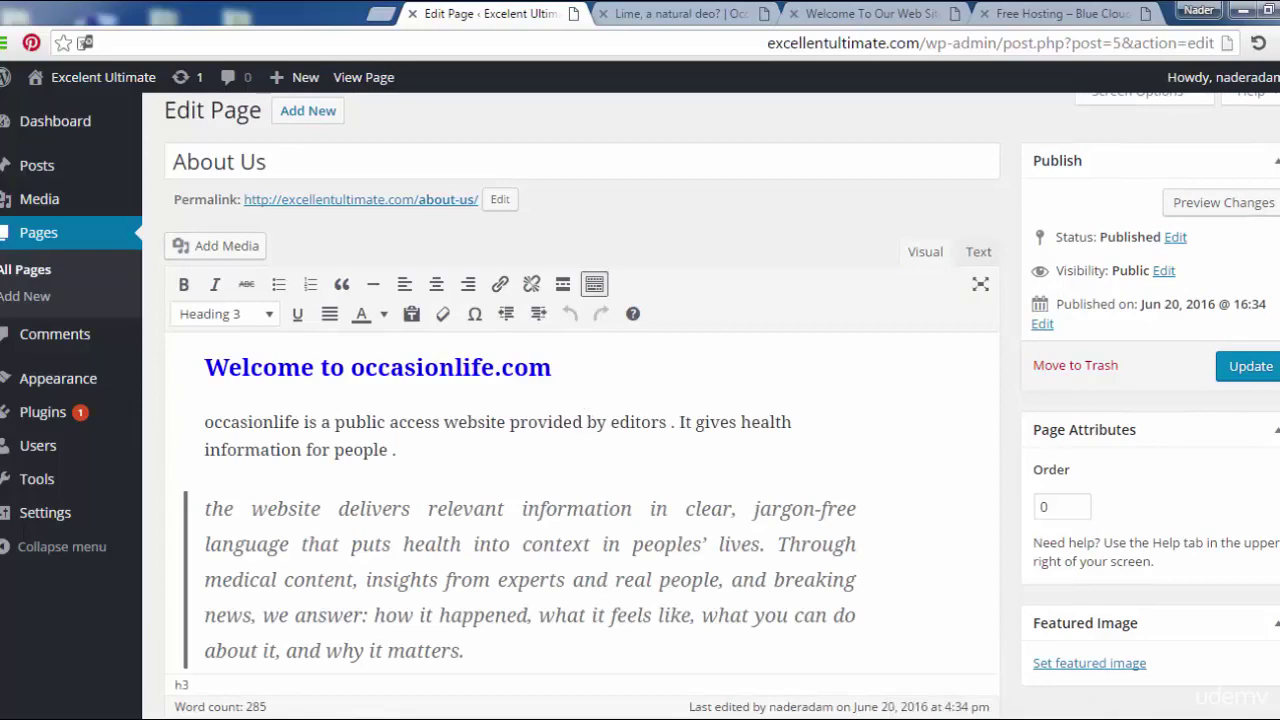
pyautogui.scroll(-2, 926, 418)
pyautogui.scroll(-1, 926, 418)
pyautogui.scroll(-2, 580, 440)
pyautogui.scroll(-1, 580, 440)
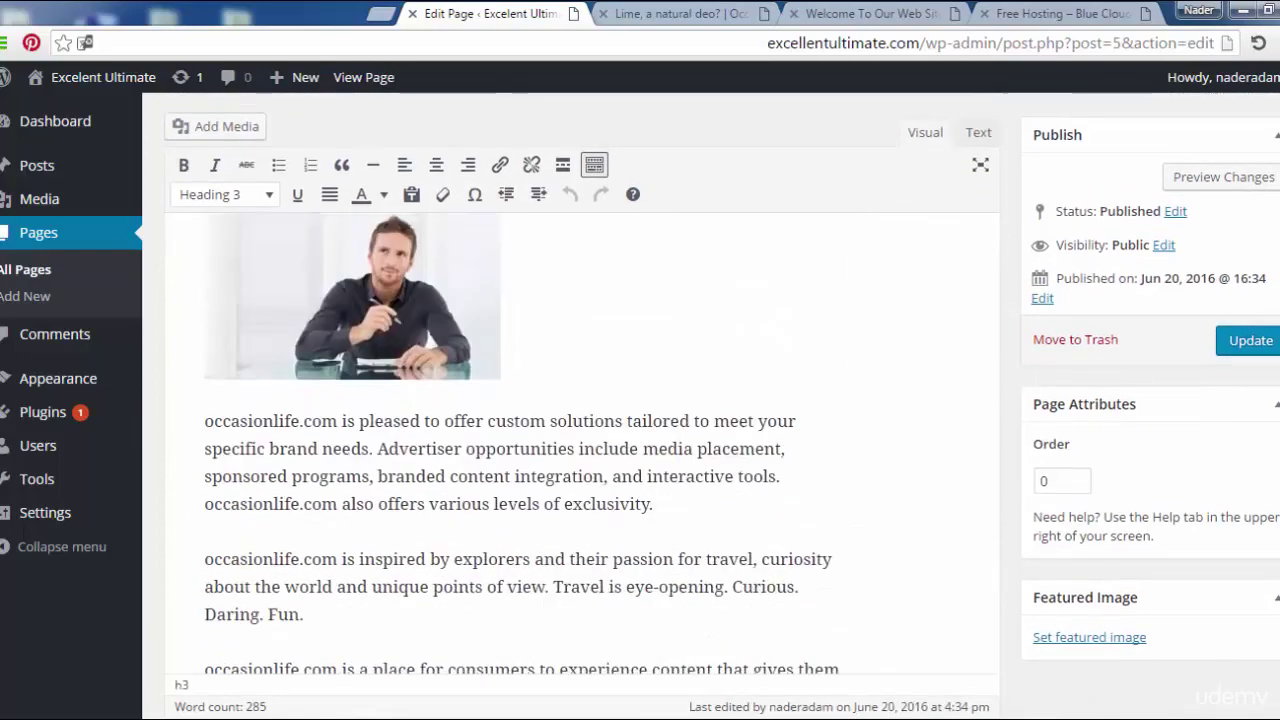
pyautogui.scroll(-2, 580, 440)
pyautogui.scroll(-2, 580, 440)
pyautogui.scroll(-1, 580, 440)
pyautogui.scroll(-1, 580, 440)
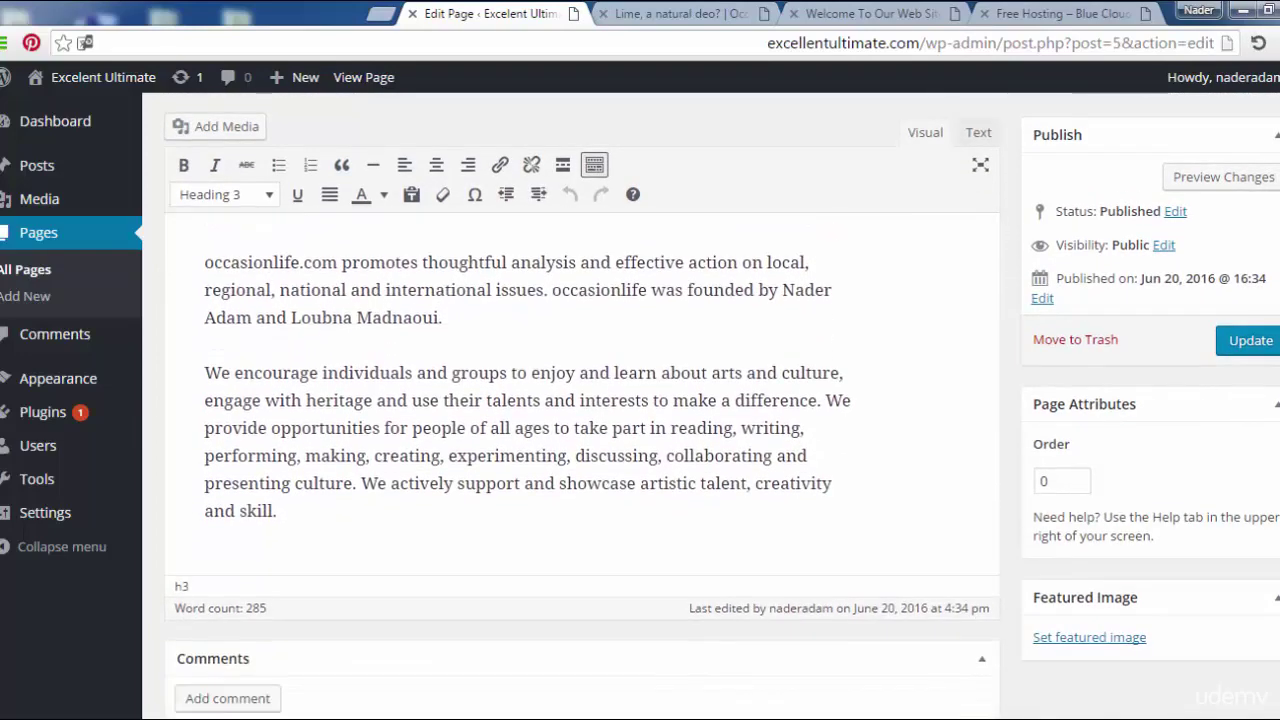
pyautogui.scroll(-1, 580, 440)
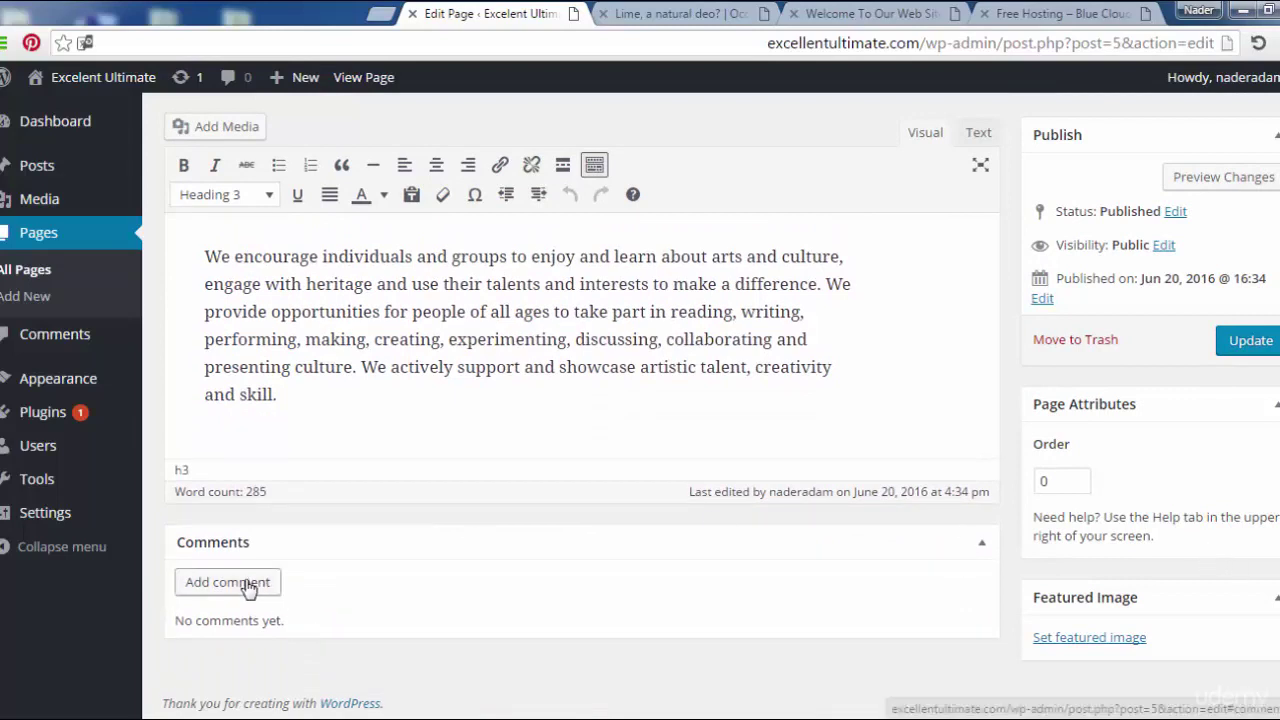
pyautogui.scroll(1, 1234, 409)
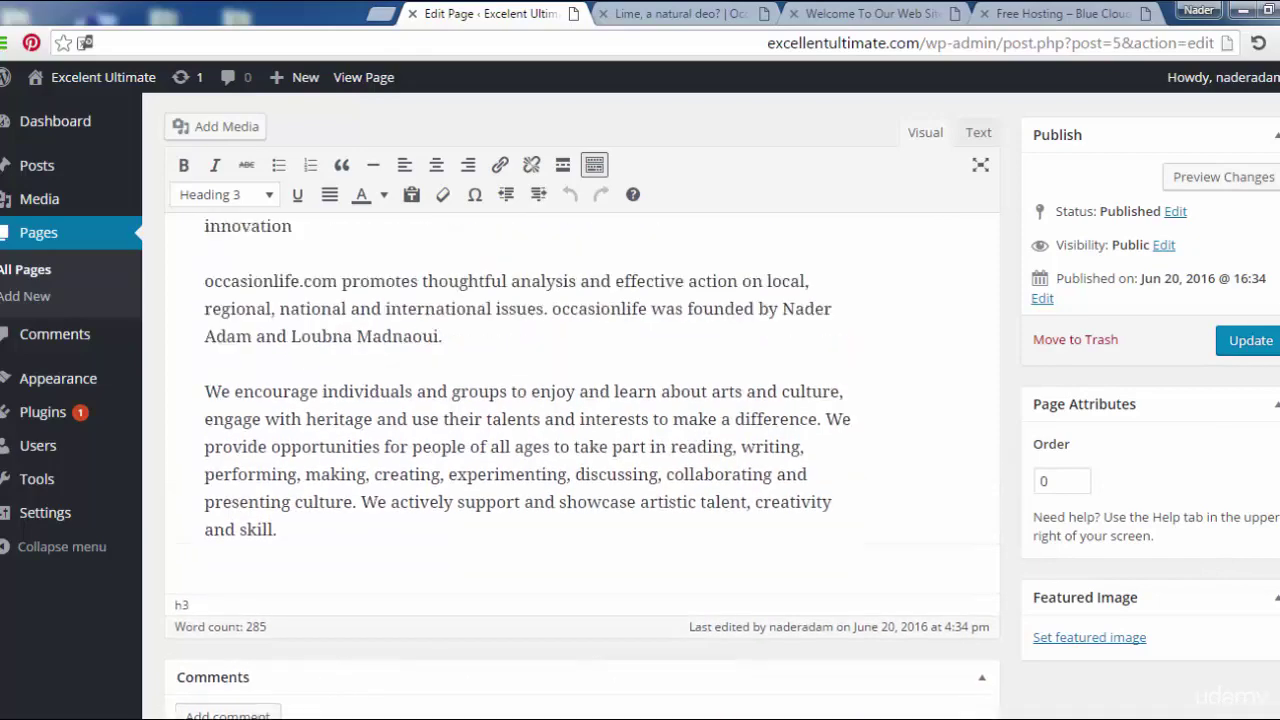
pyautogui.scroll(3, 1234, 409)
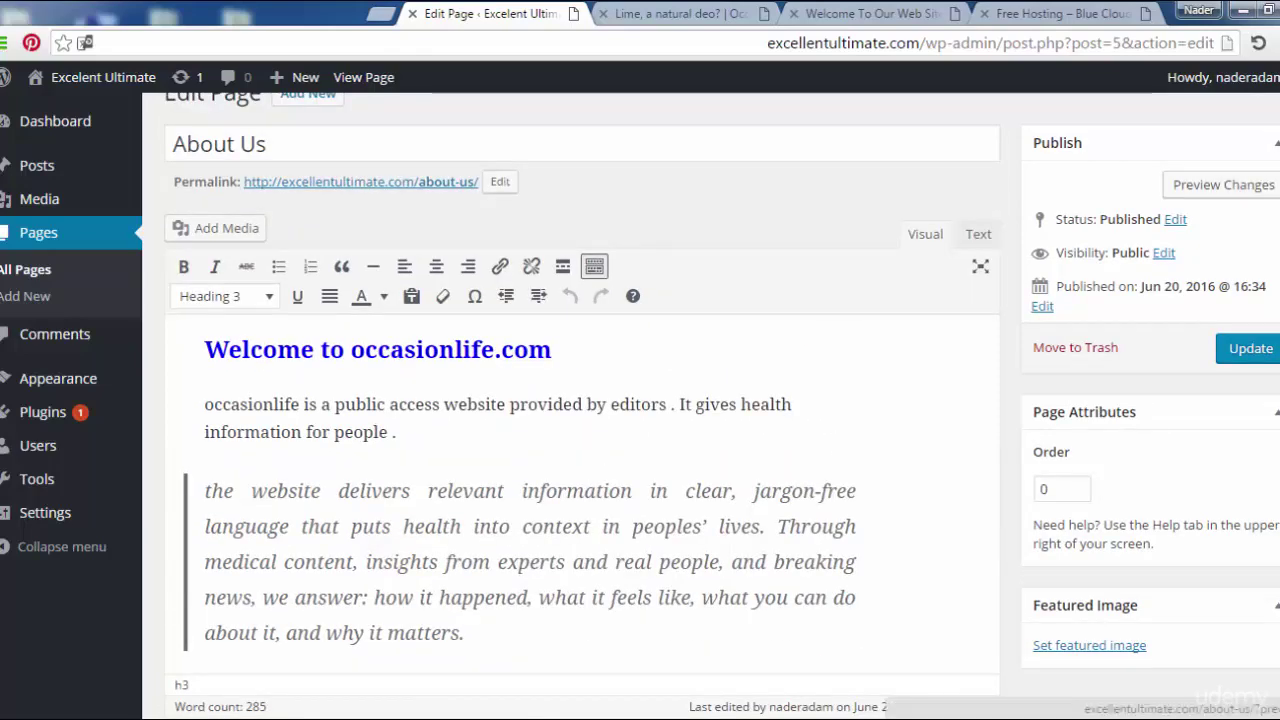
pyautogui.scroll(1, 720, 405)
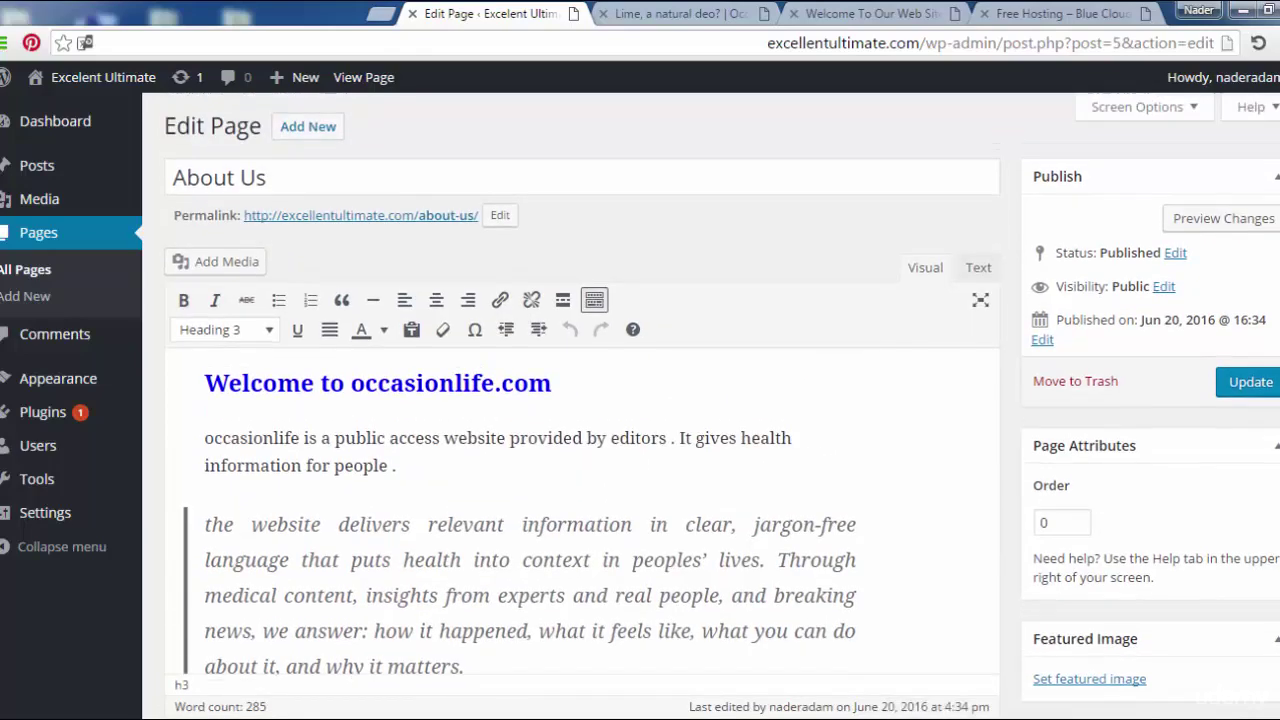
pyautogui.click(1192, 112)
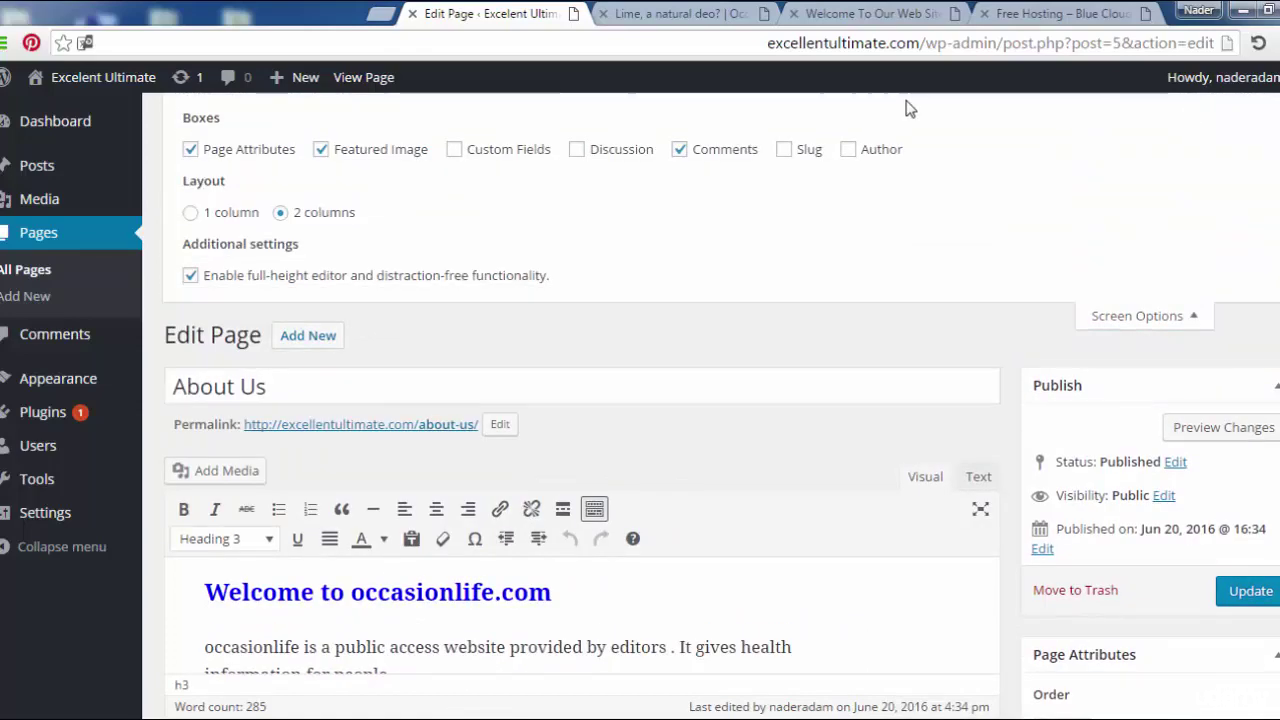
pyautogui.click(680, 152)
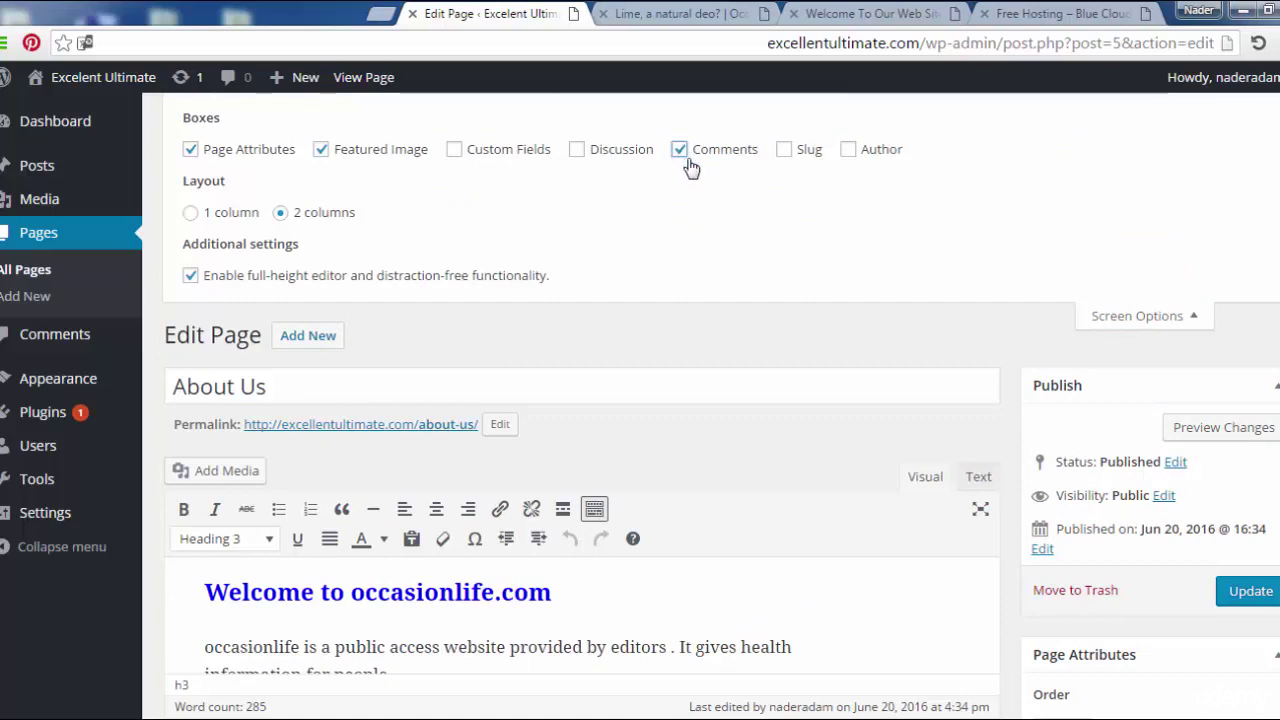
pyautogui.click(680, 149)
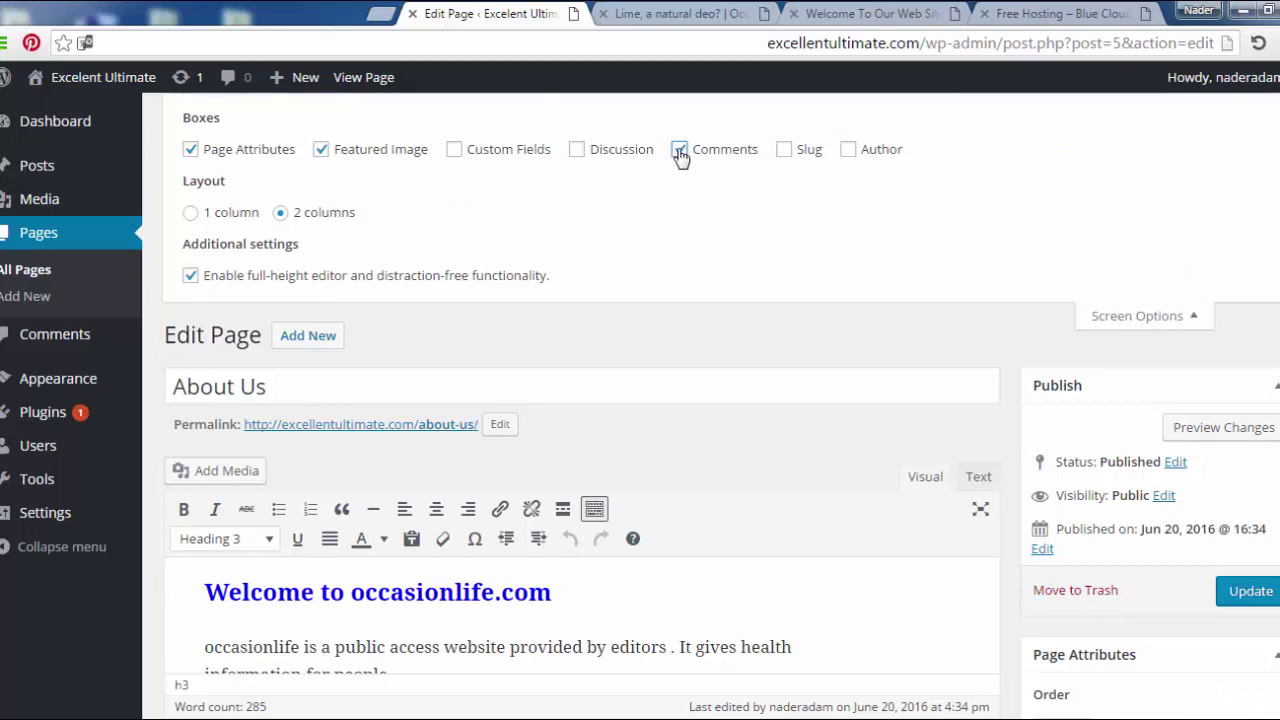
pyautogui.click(1130, 316)
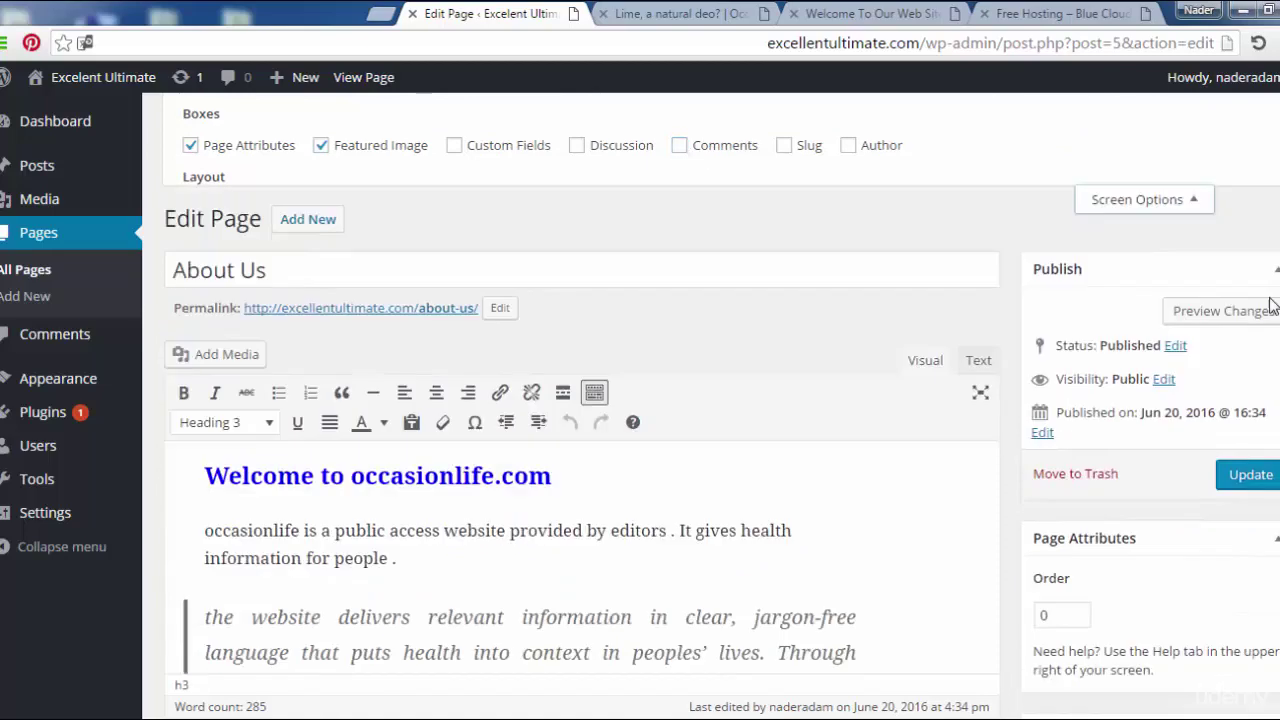
pyautogui.scroll(-5, 649, 409)
pyautogui.scroll(-3, 580, 450)
pyautogui.scroll(-3, 580, 450)
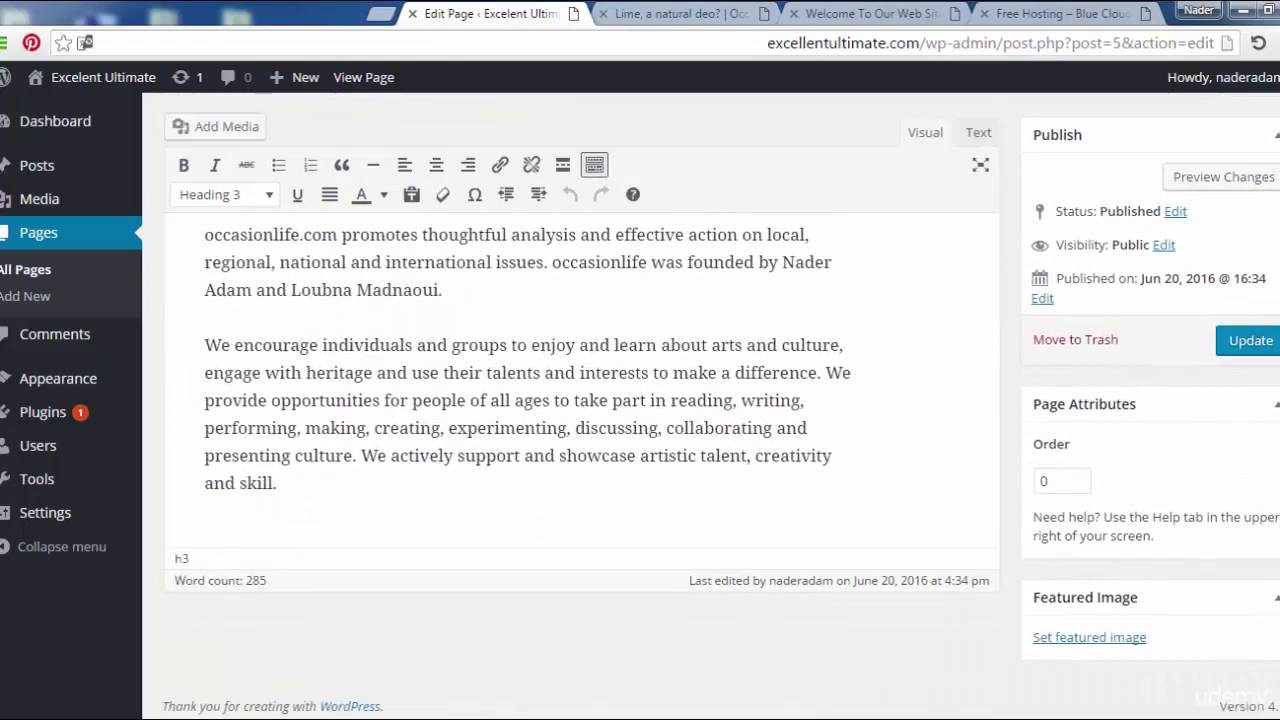
pyautogui.scroll(3, 580, 440)
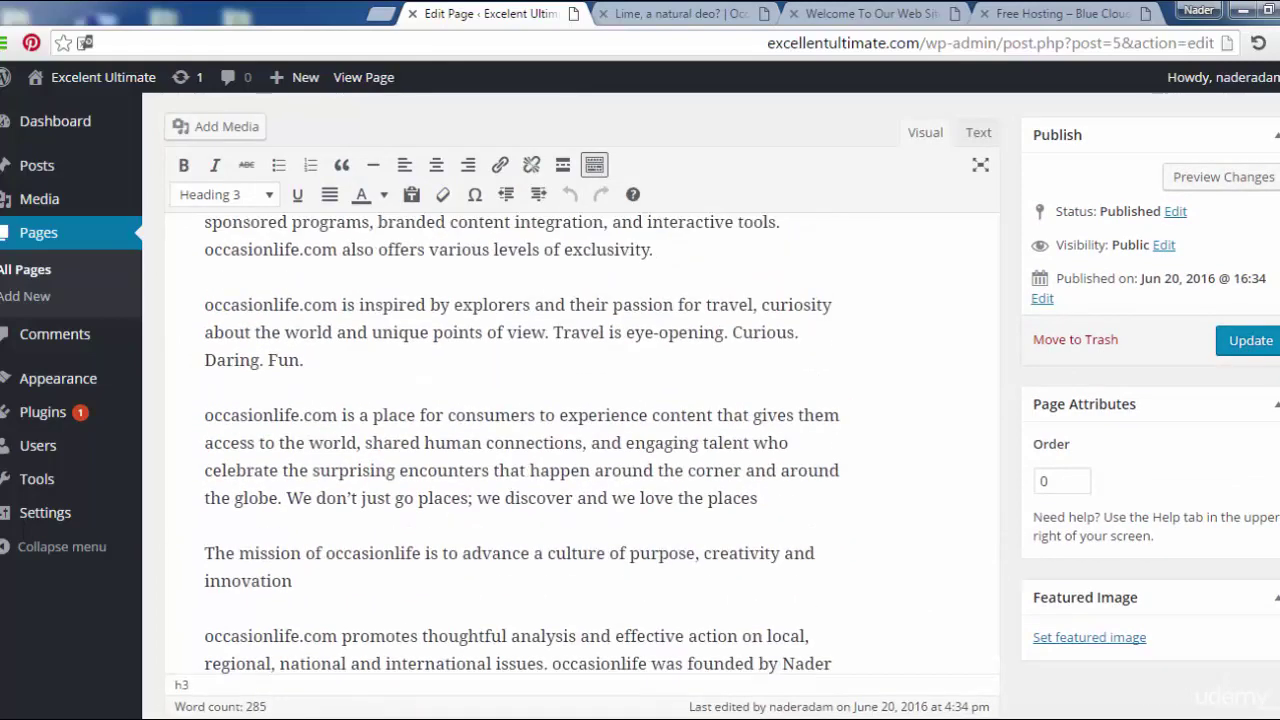
pyautogui.scroll(3, 580, 440)
pyautogui.scroll(2, 580, 440)
pyautogui.scroll(2, 580, 440)
pyautogui.scroll(2, 580, 440)
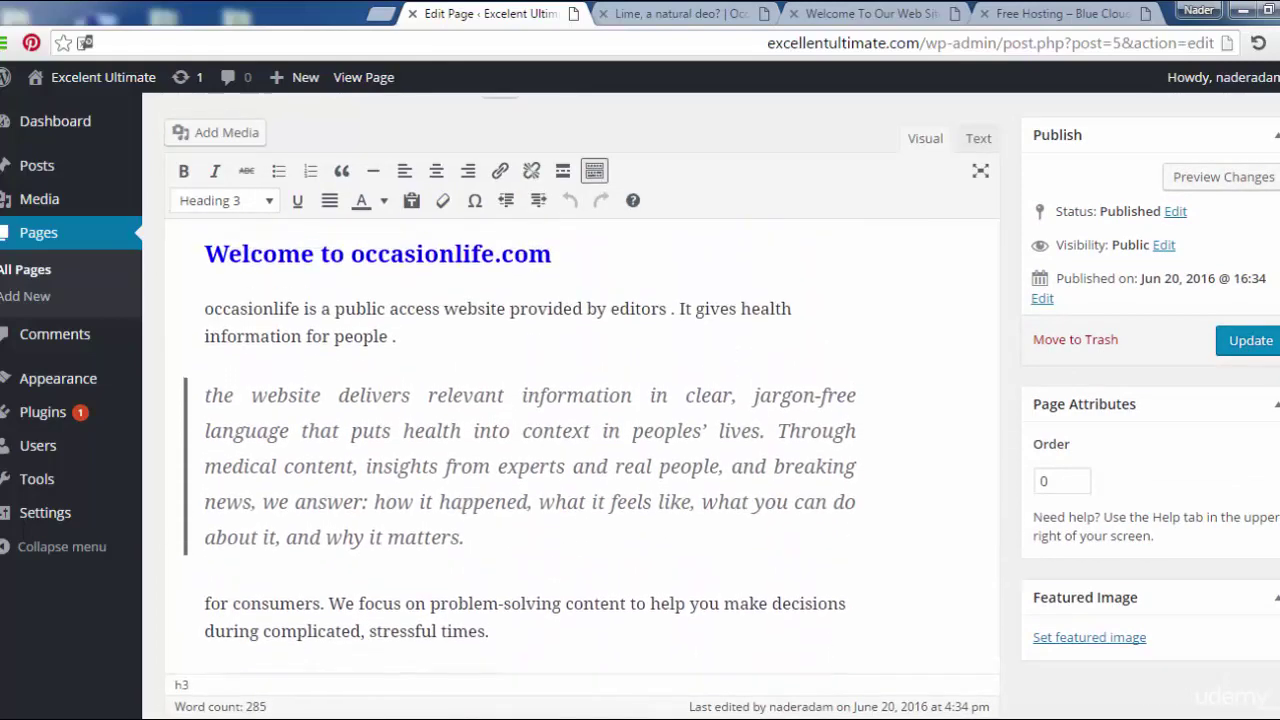
pyautogui.scroll(1, 580, 440)
pyautogui.scroll(2, 580, 440)
pyautogui.scroll(1, 580, 440)
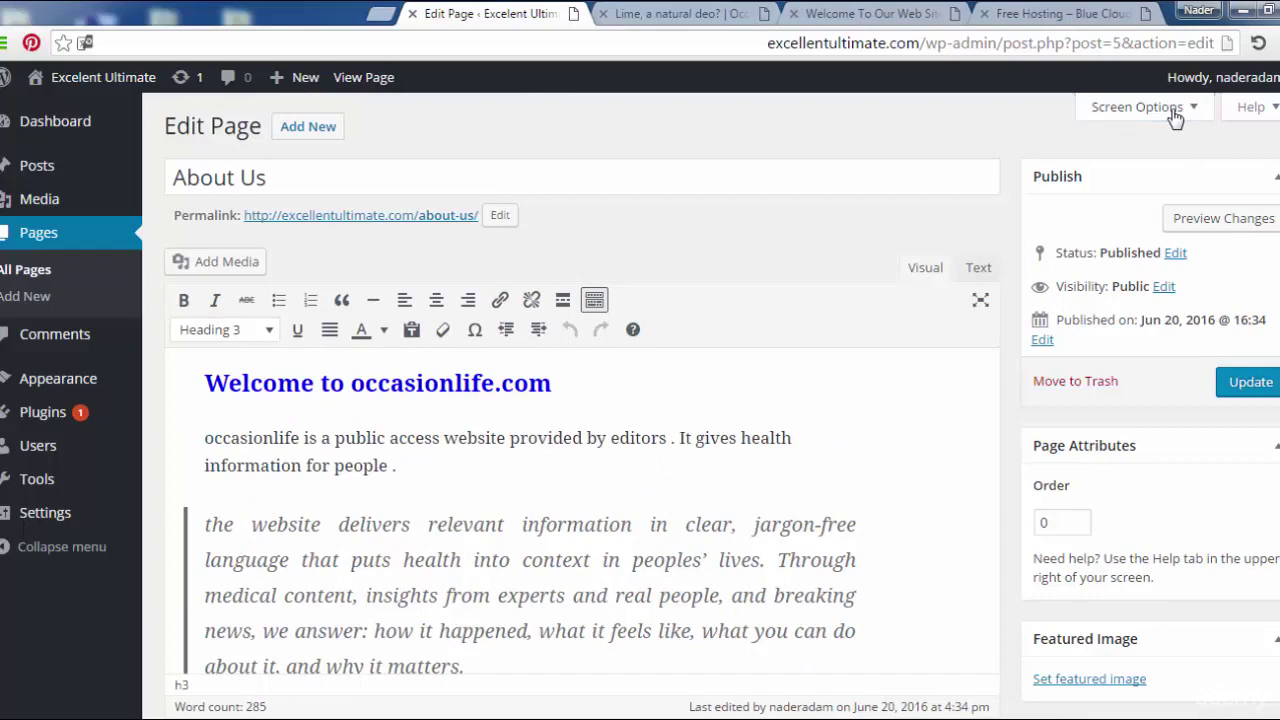
pyautogui.click(1172, 112)
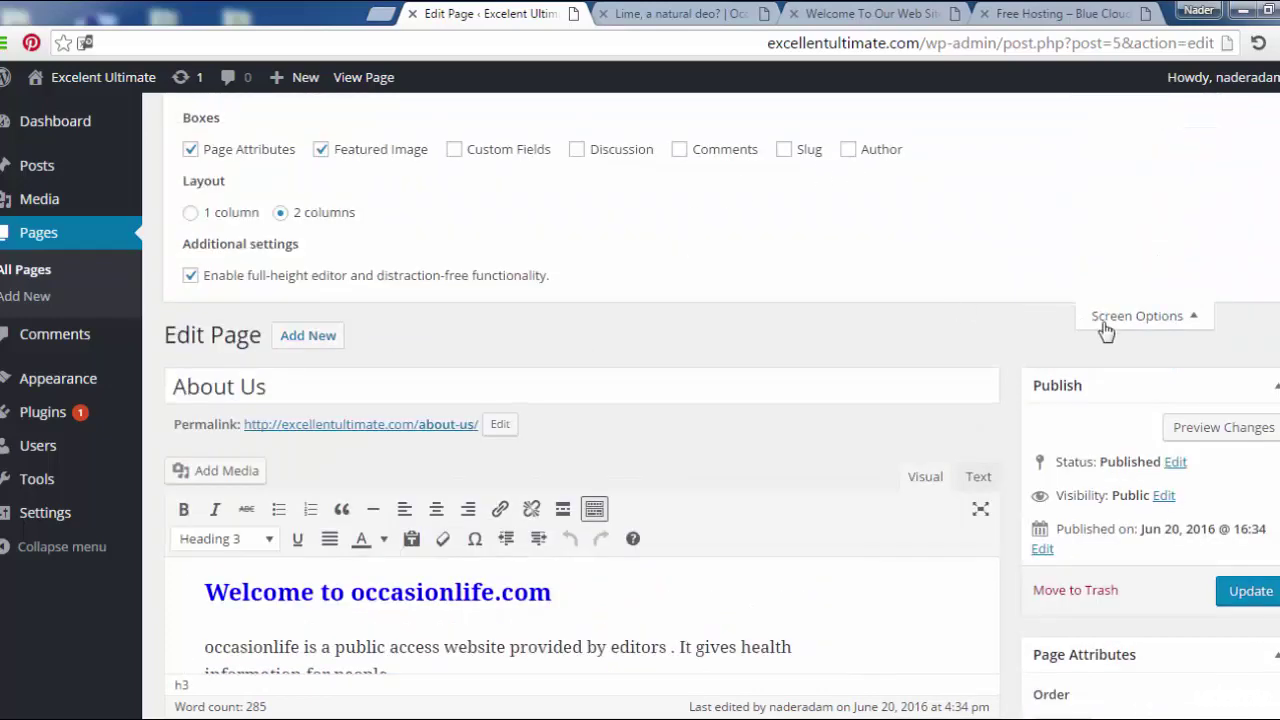
pyautogui.click(682, 152)
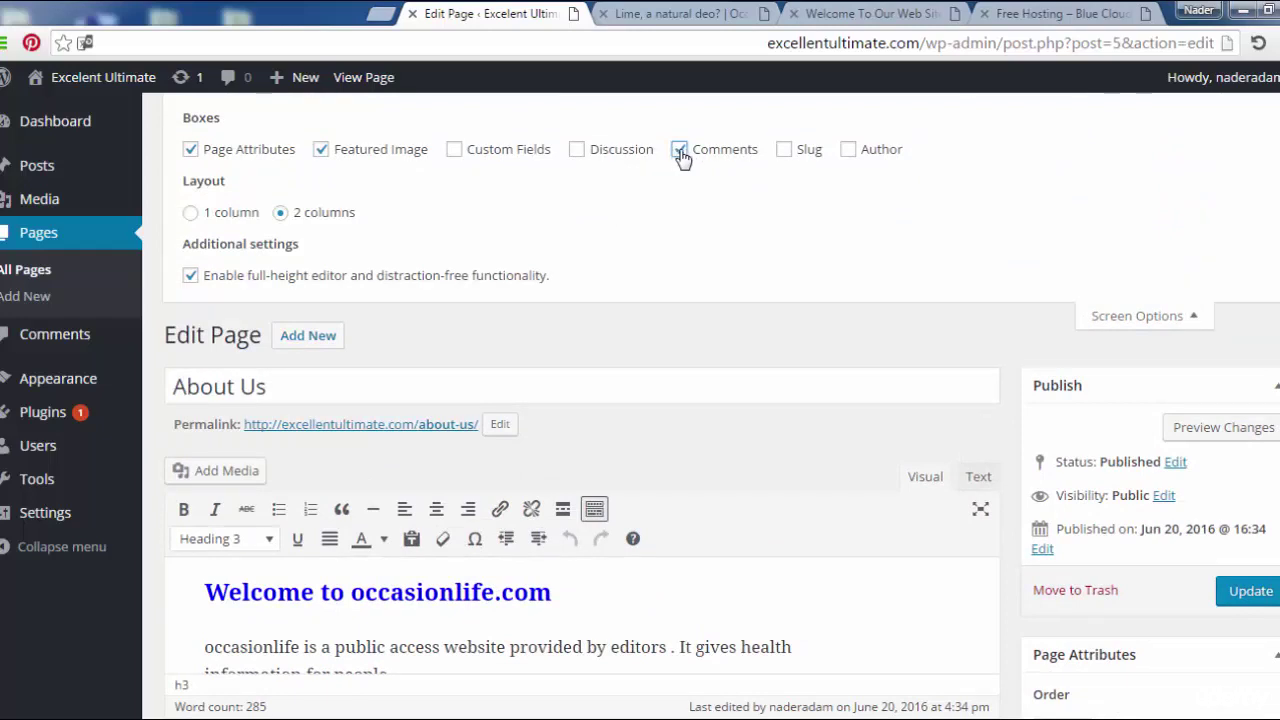
pyautogui.click(1138, 316)
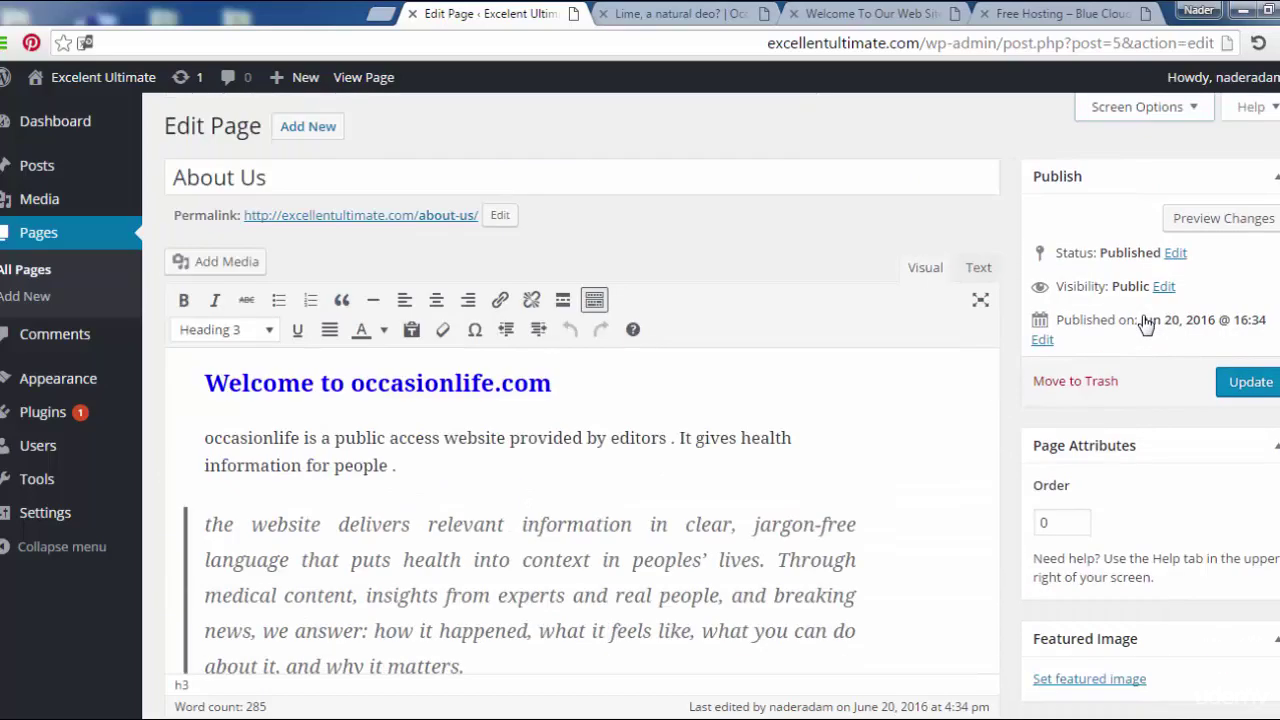
# Update the published About Us page.
pyautogui.click(1249, 387)
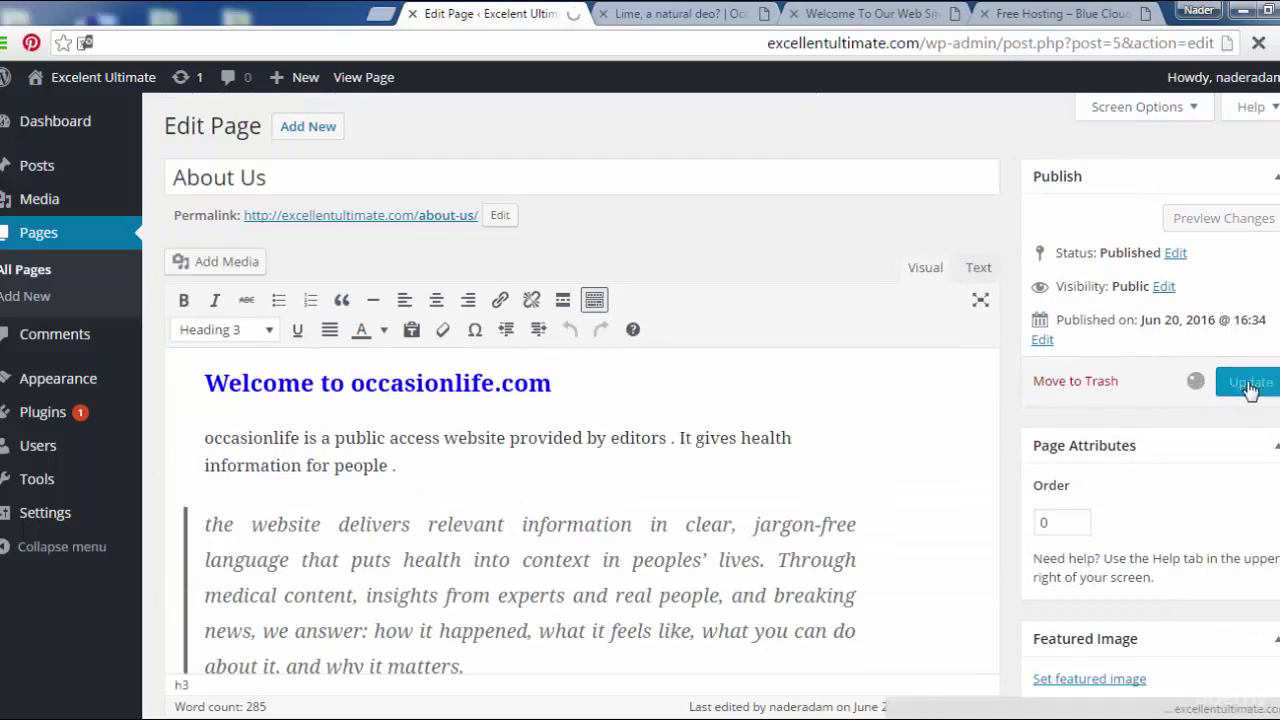